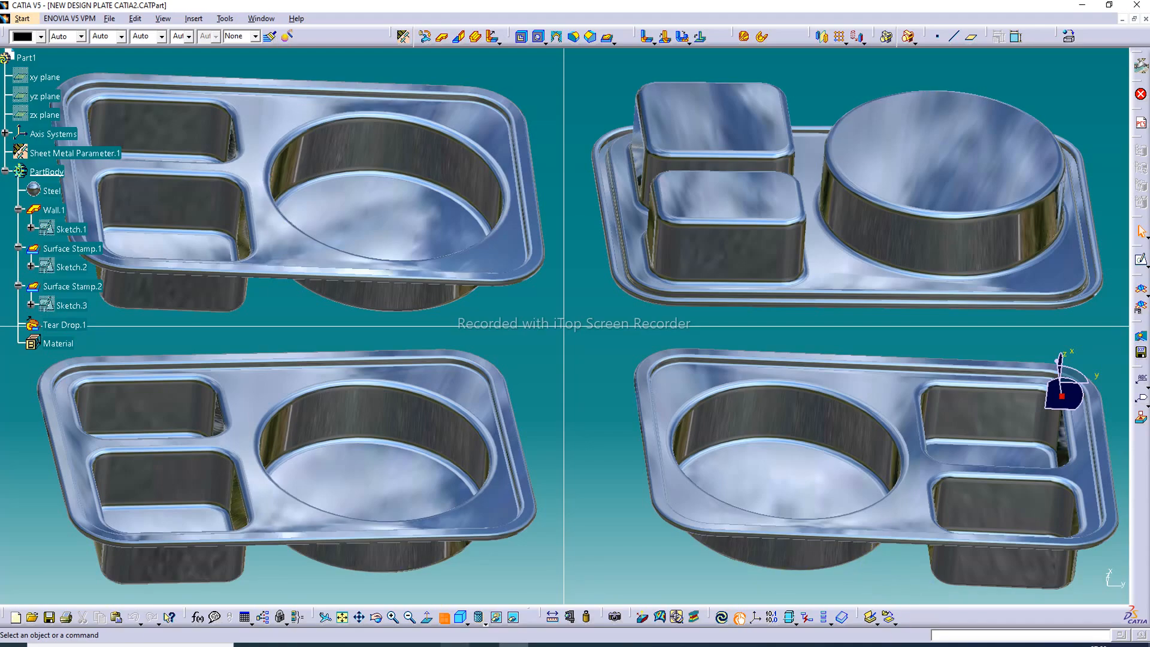
Examine the finished steel plate in a single view, from above, from below and from its sides.
click(443, 617)
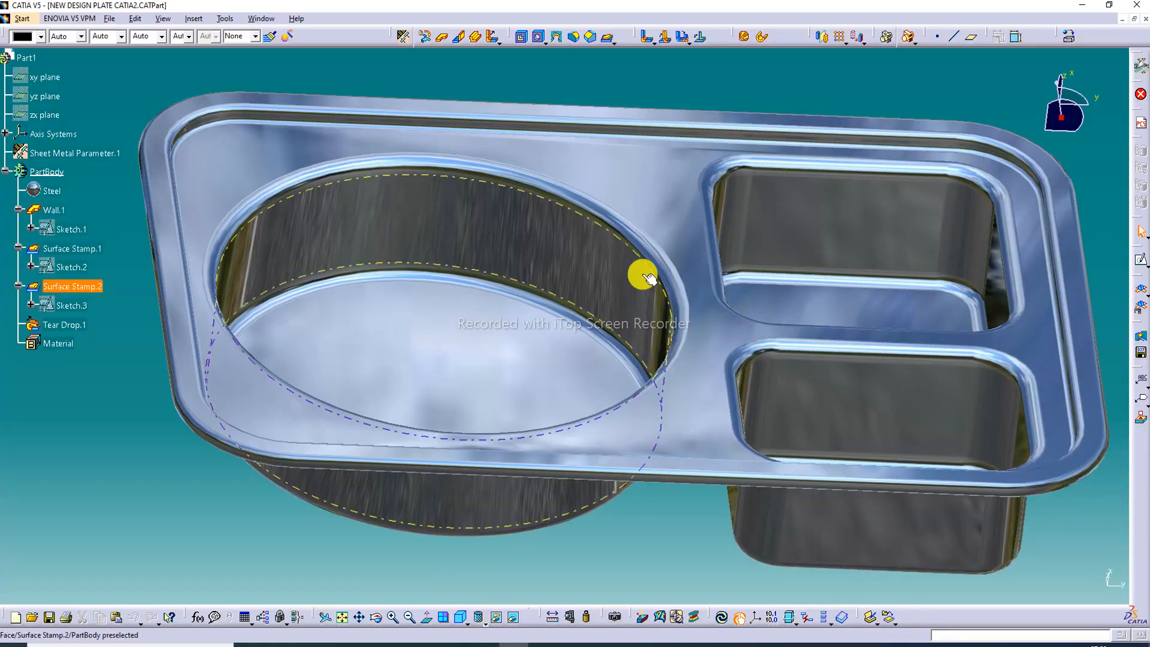
middle_drag(642, 275, 590, 174)
click(460, 617)
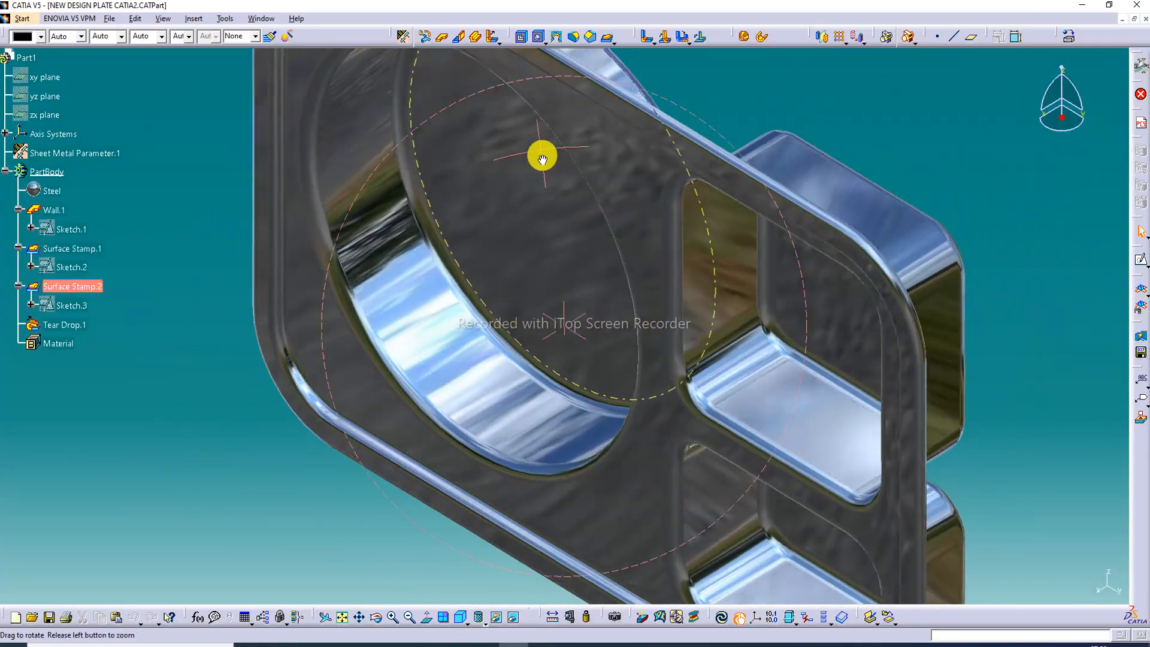
middle_drag(541, 154, 604, 387)
middle_drag(498, 271, 410, 343)
middle_drag(803, 311, 808, 233)
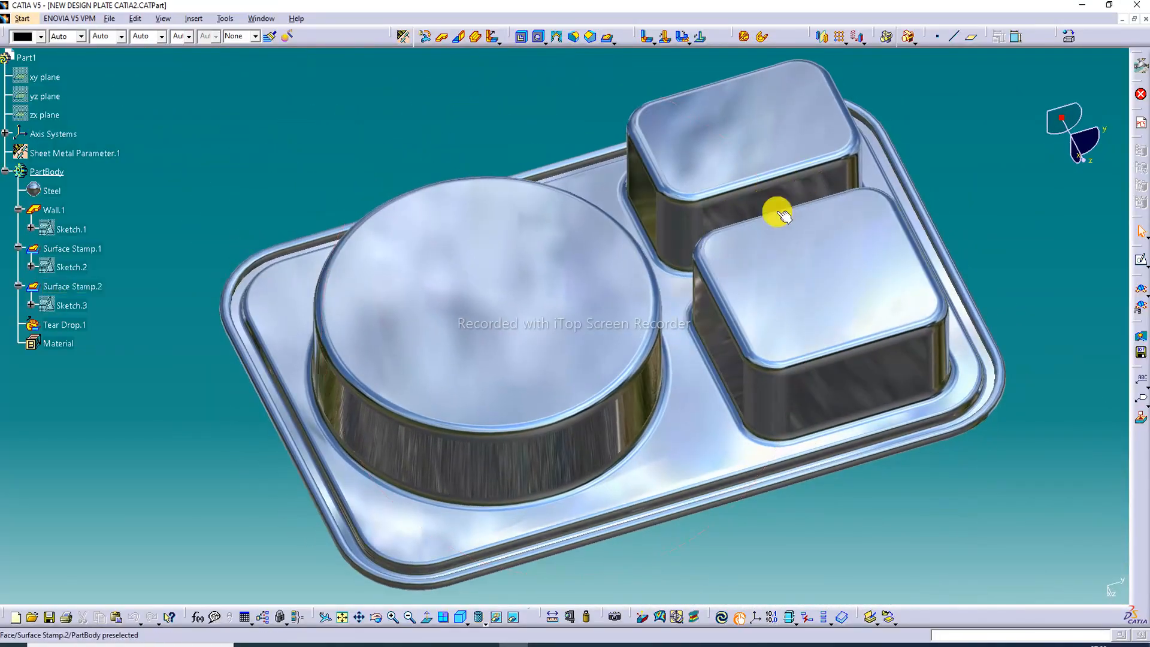
middle_drag(616, 321, 572, 98)
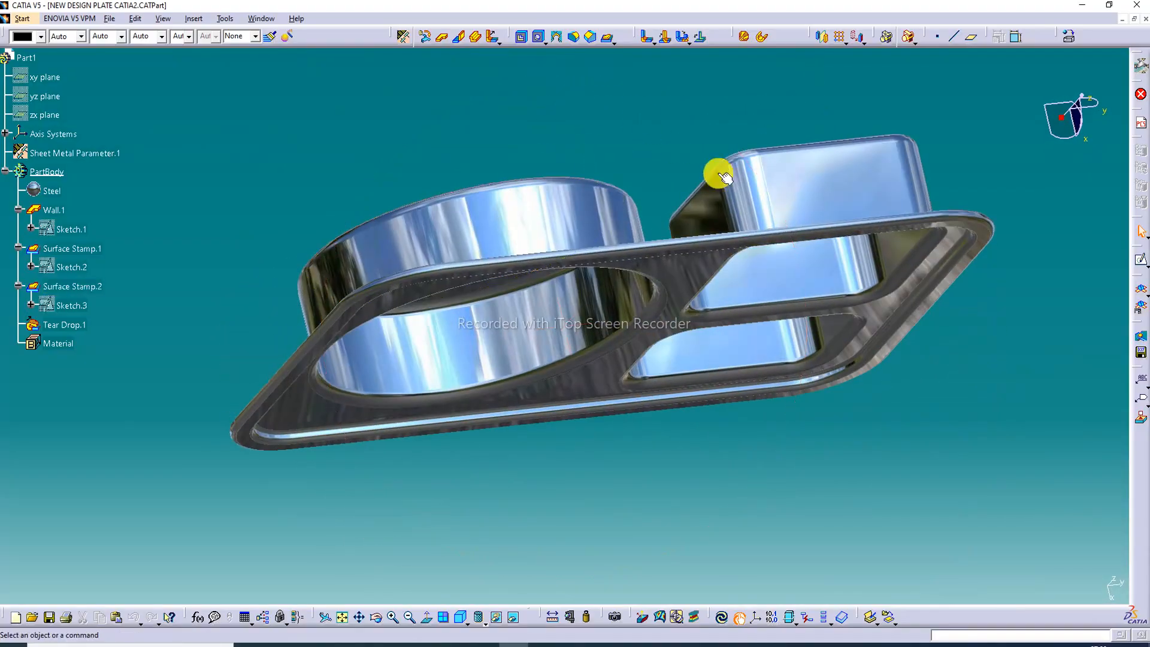
scroll(847, 231, up, 1)
middle_drag(847, 232, 709, 257)
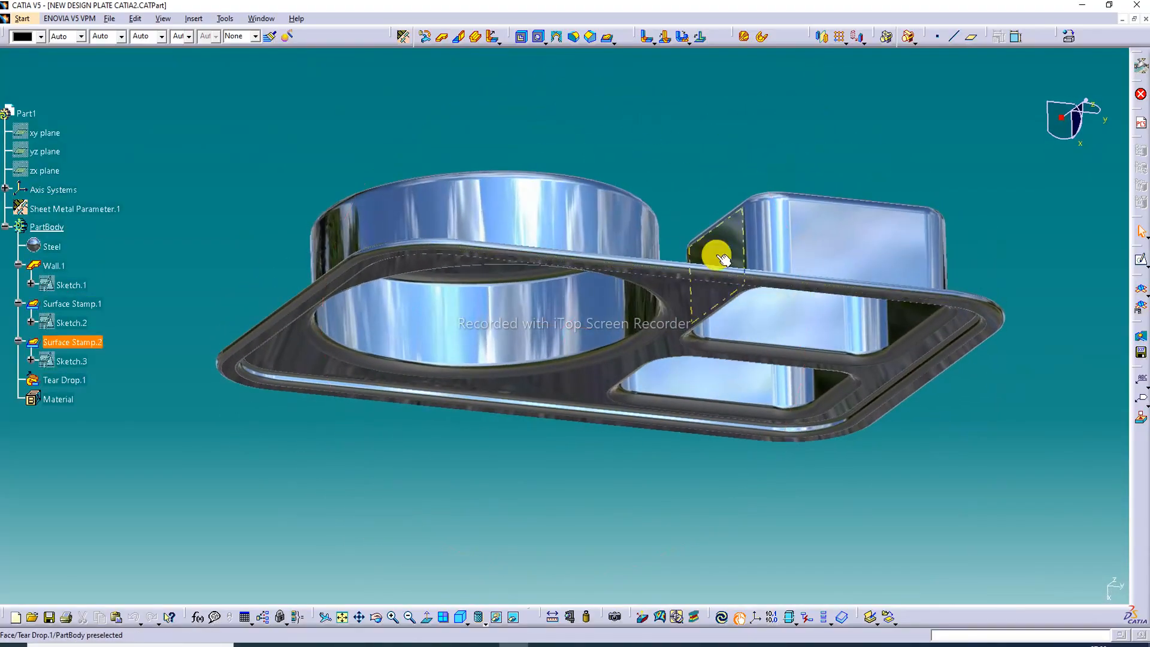
middle_drag(624, 206, 533, 403)
middle_drag(647, 167, 282, 153)
middle_drag(587, 317, 447, 36)
middle_drag(410, 207, 585, 357)
middle_drag(491, 229, 433, 259)
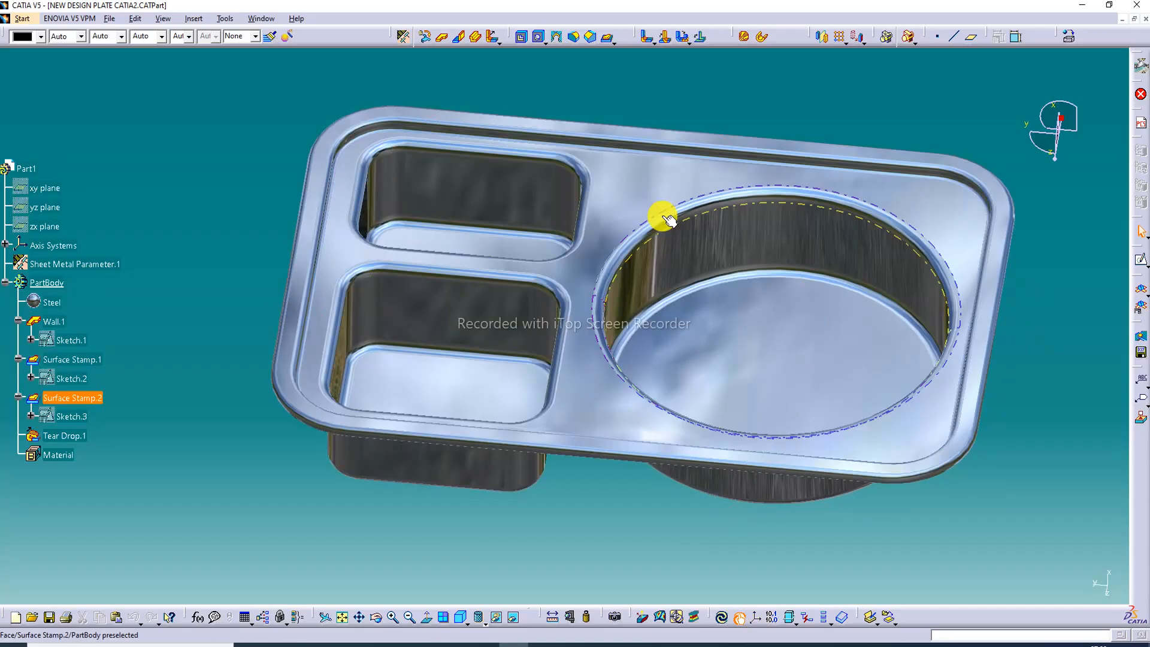
scroll(114, 302, down, 3)
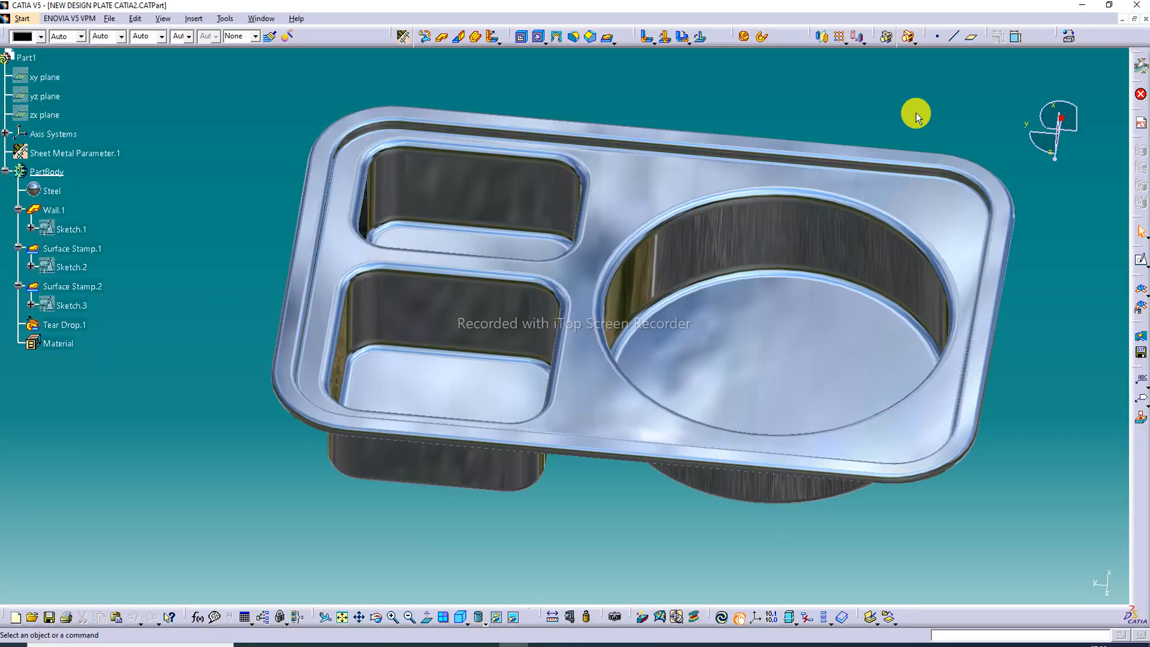
middle_drag(760, 297, 765, 226)
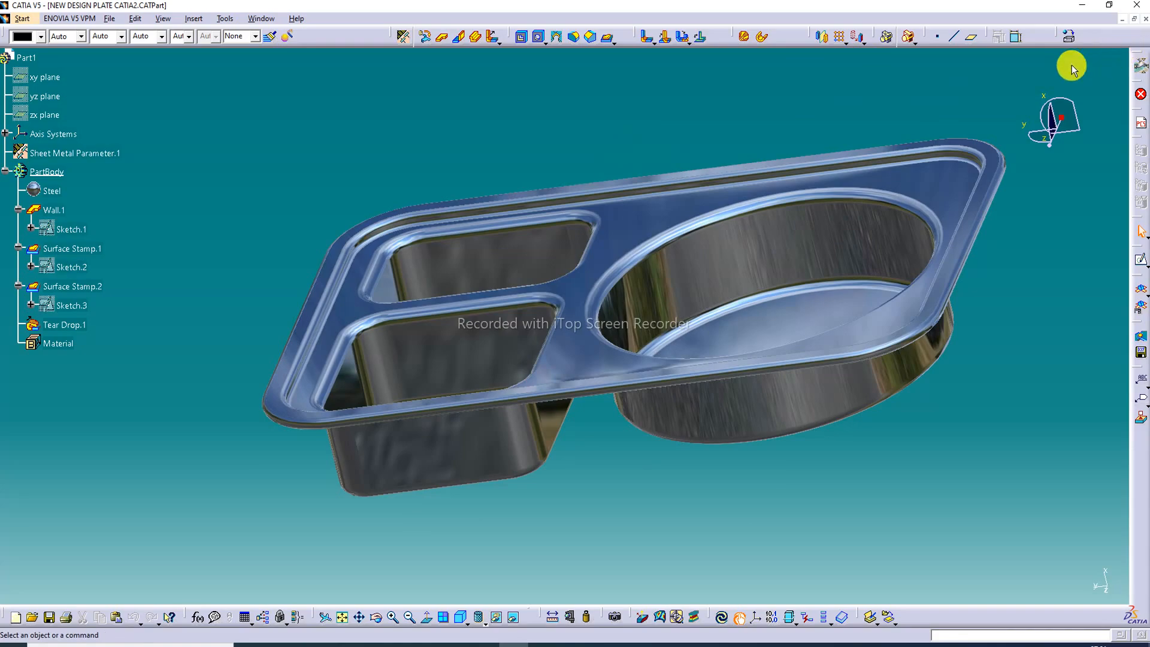
Close the finished plate part and create a new part named Part1 in Generative Sheetmetal Design.
click(1144, 18)
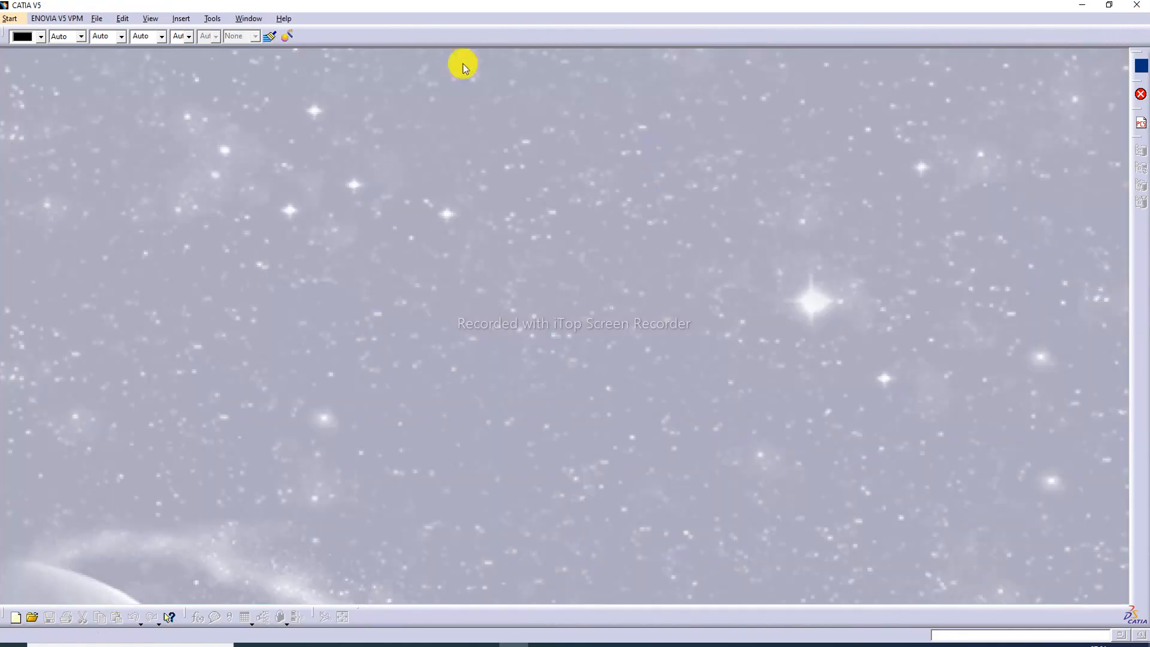
click(12, 18)
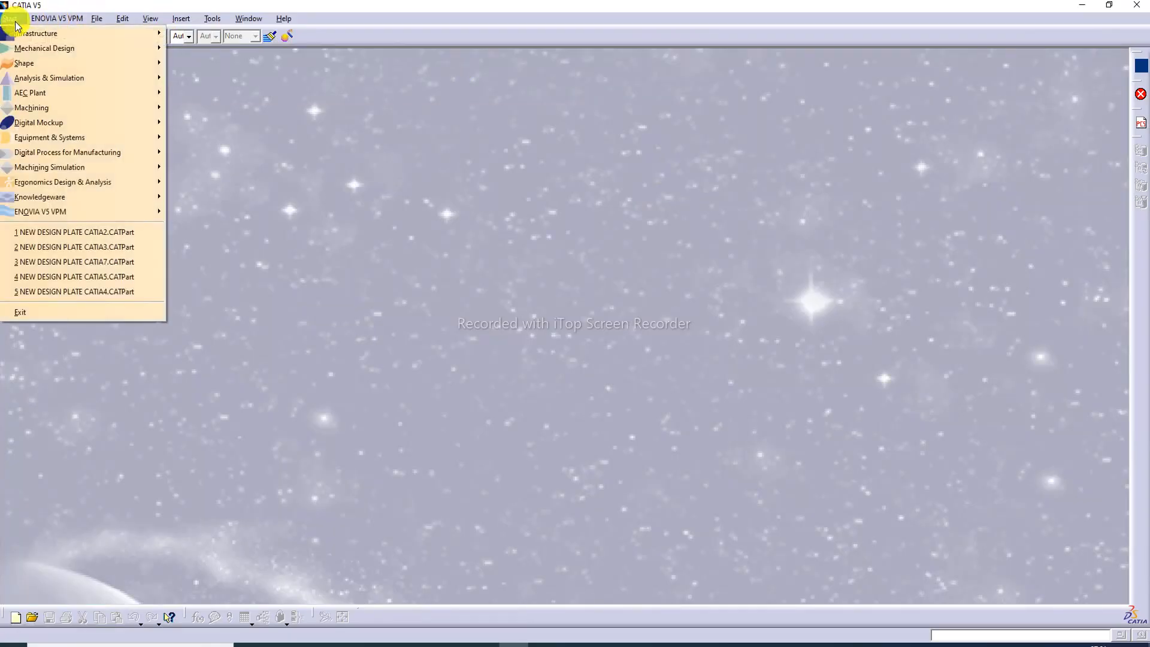
mouse_move(27, 48)
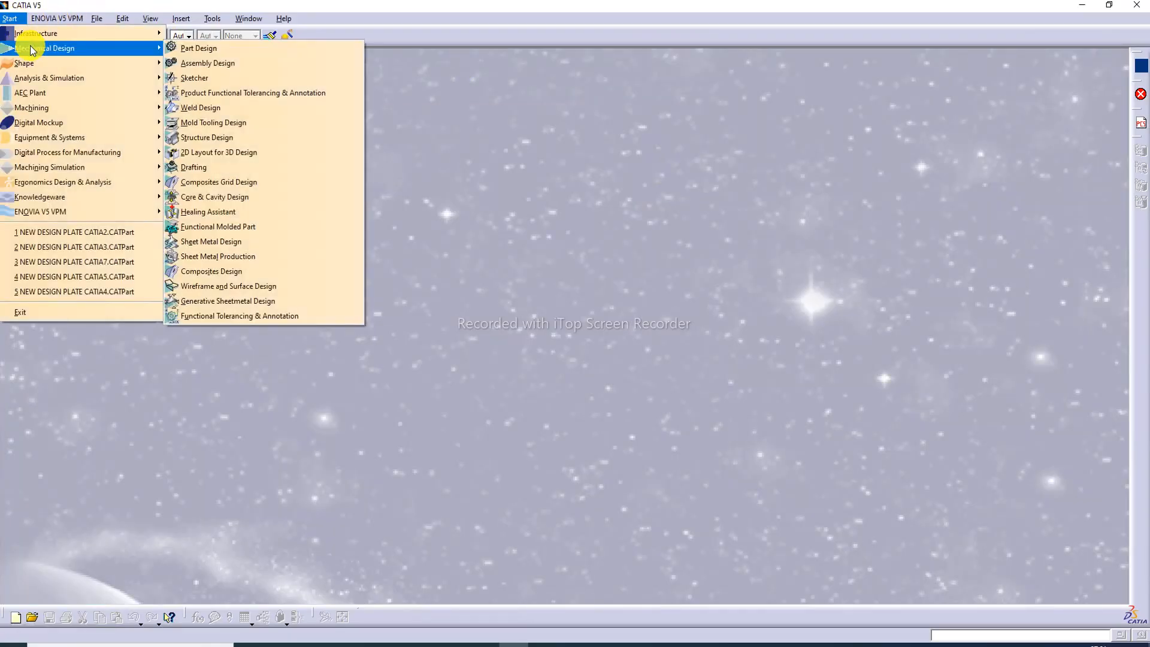
click(227, 301)
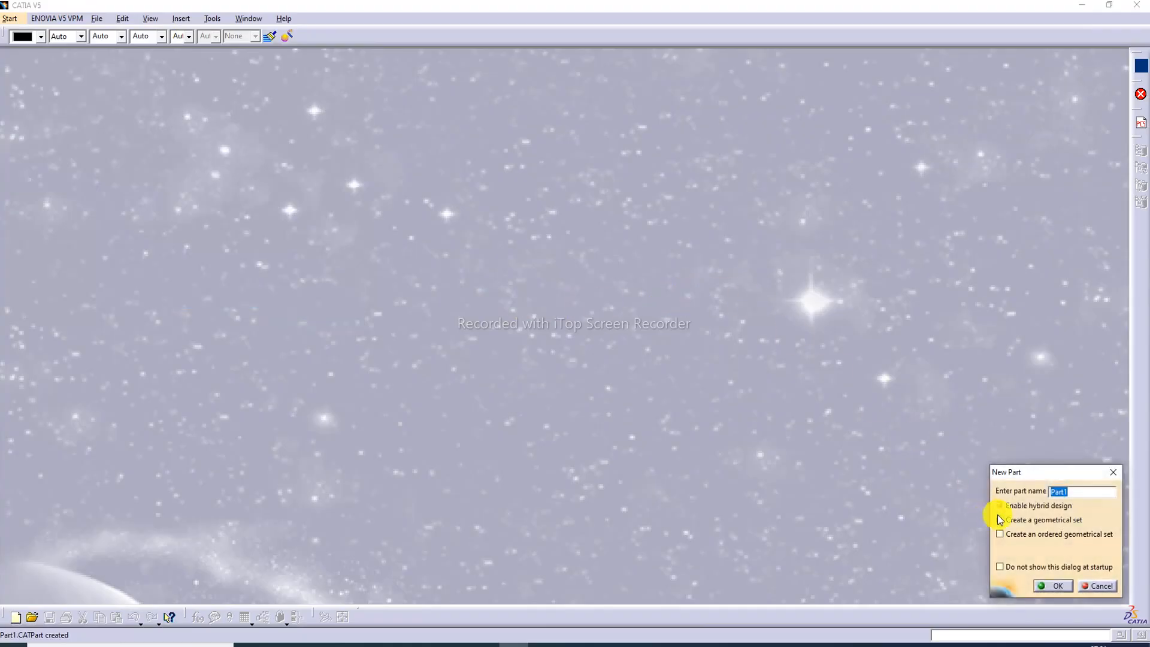
click(1052, 586)
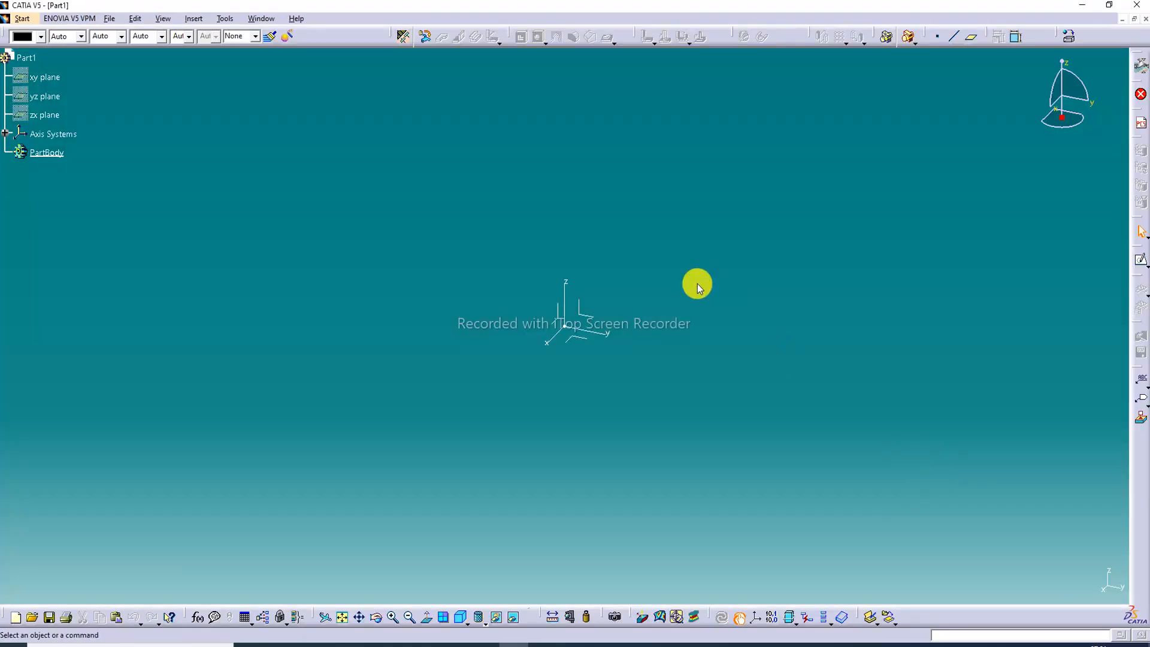
Open a new sketch on the XY plane of the absolute axis system.
click(593, 337)
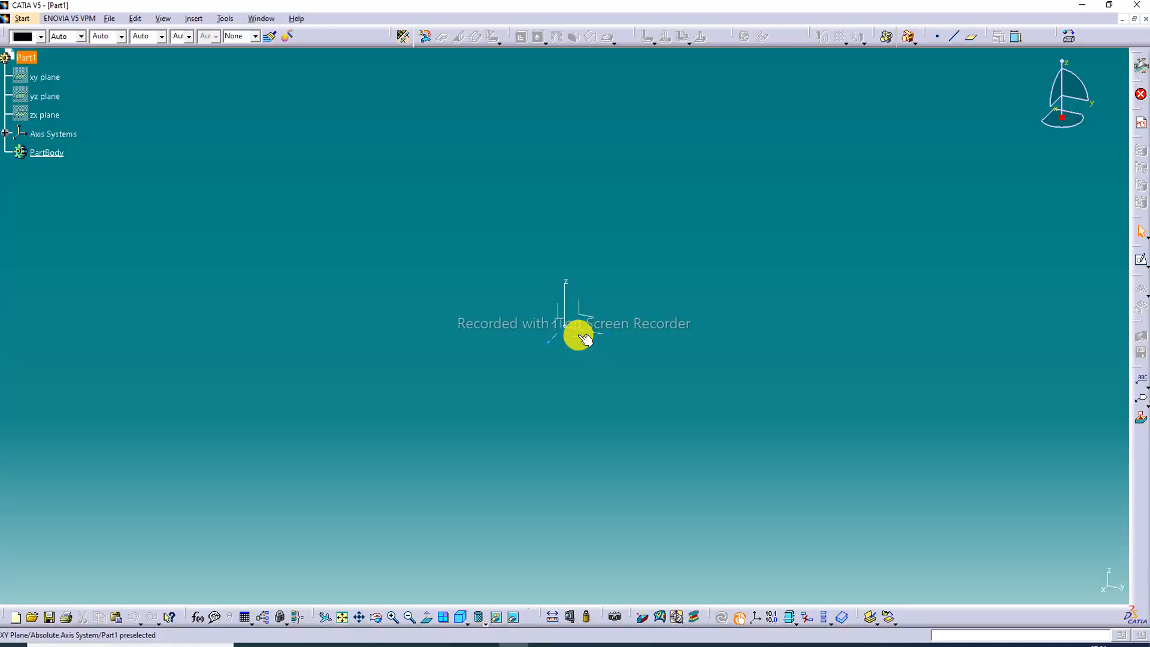
click(584, 339)
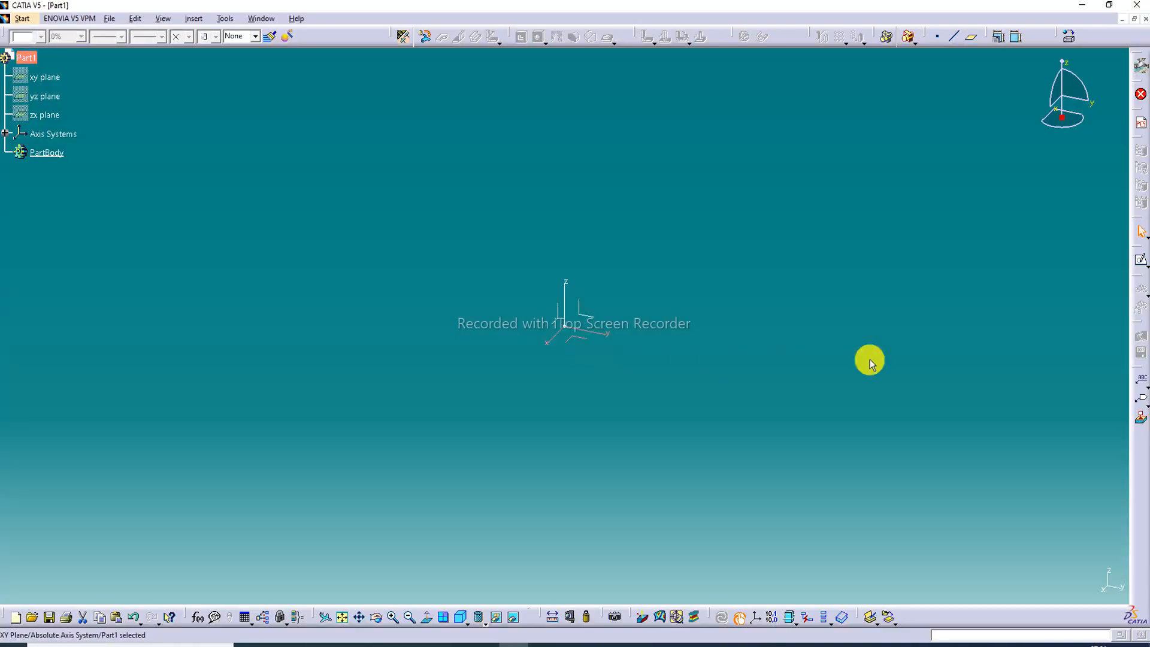
click(1145, 265)
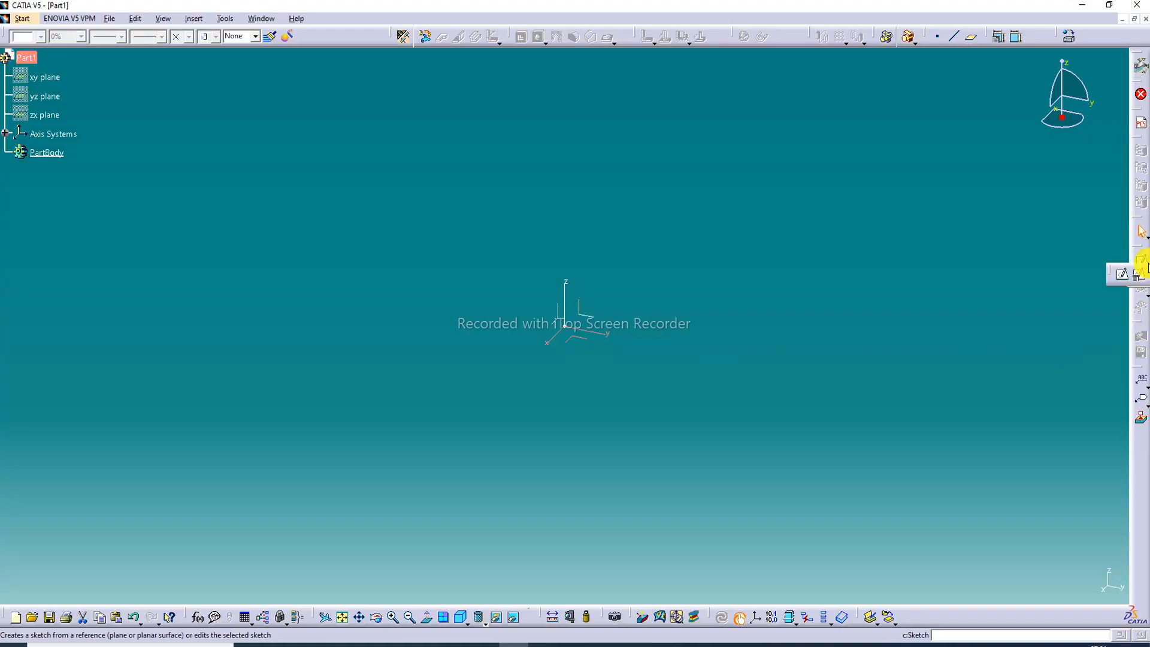
click(1139, 277)
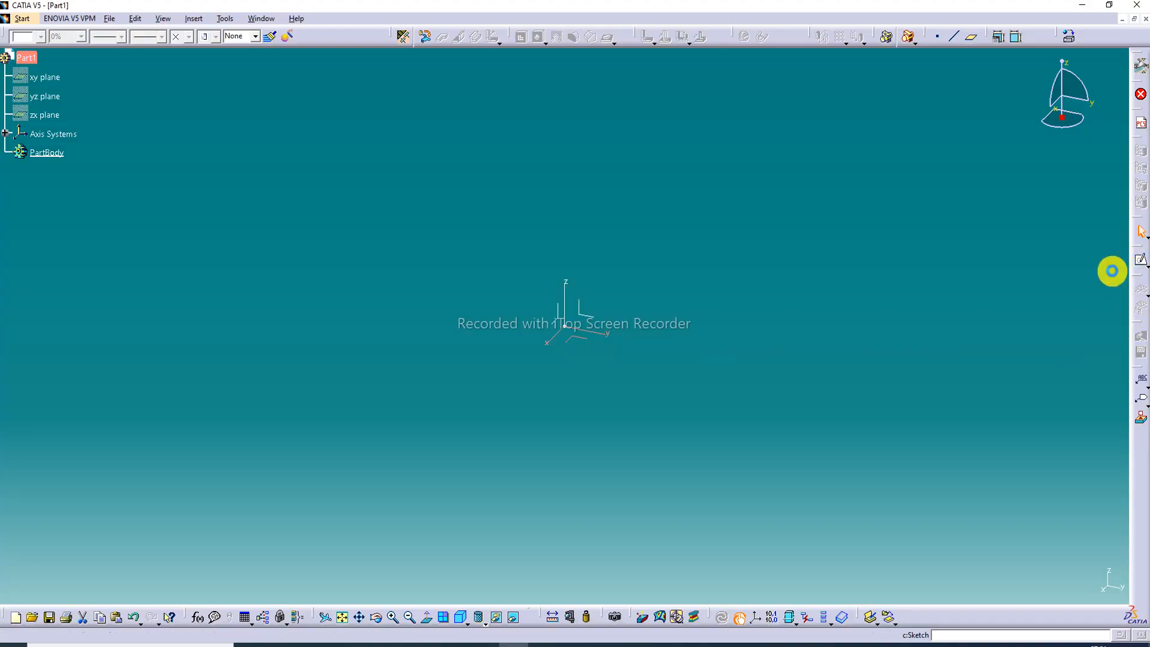
click(968, 483)
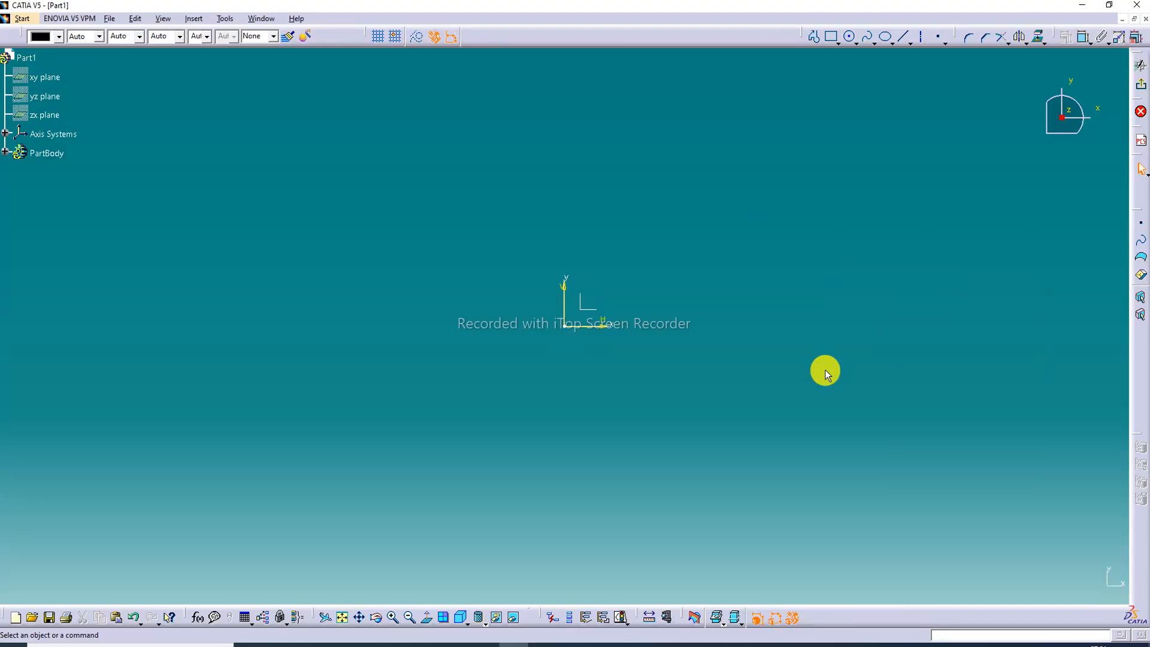
Sketch a centered rectangle about 270 mm wide and 182 mm high around the sketch origin.
click(838, 42)
click(848, 187)
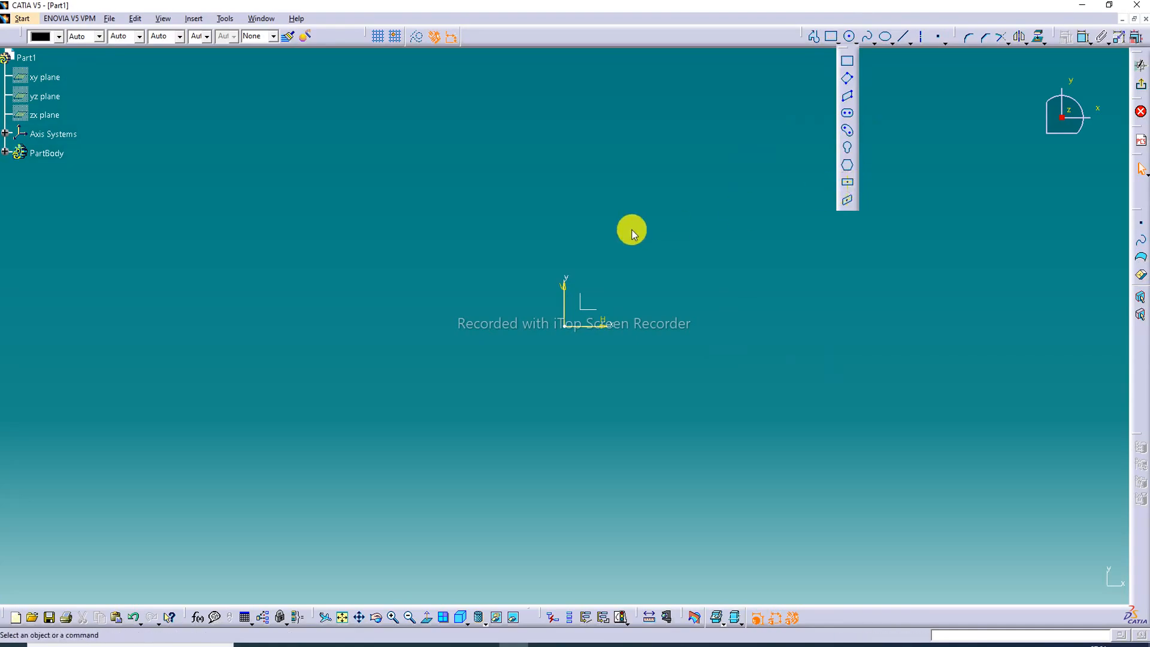
click(564, 326)
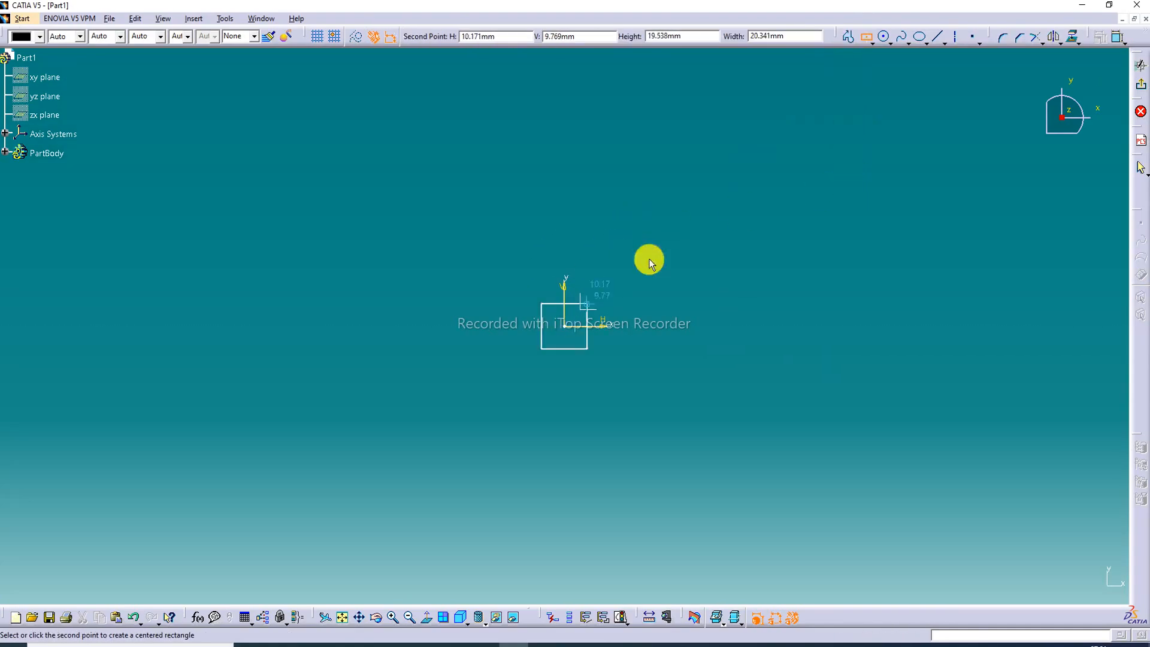
click(867, 116)
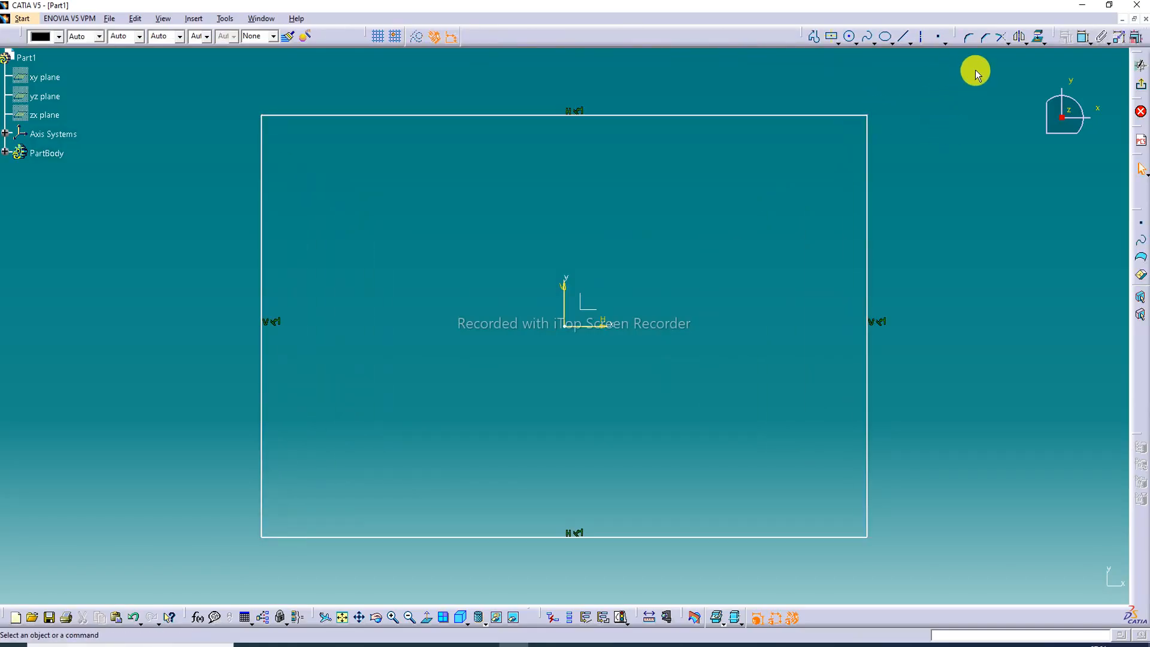
Dimension the rectangle's width above its upper edge and its height beside its right edge.
click(1083, 37)
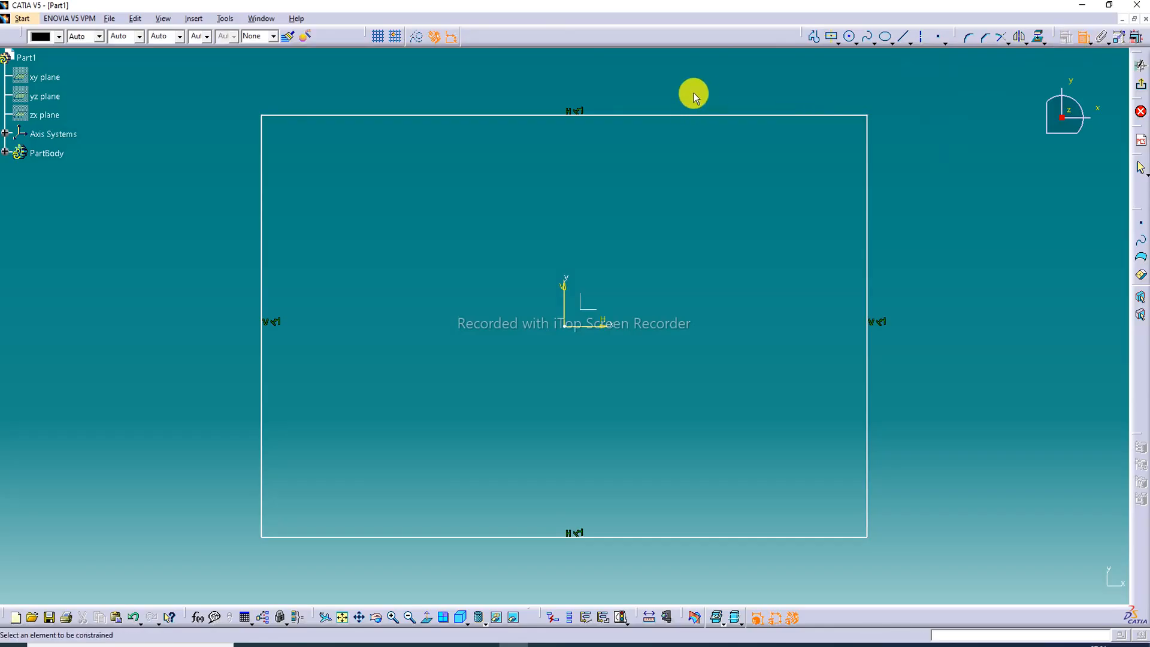
click(659, 114)
click(654, 95)
click(868, 238)
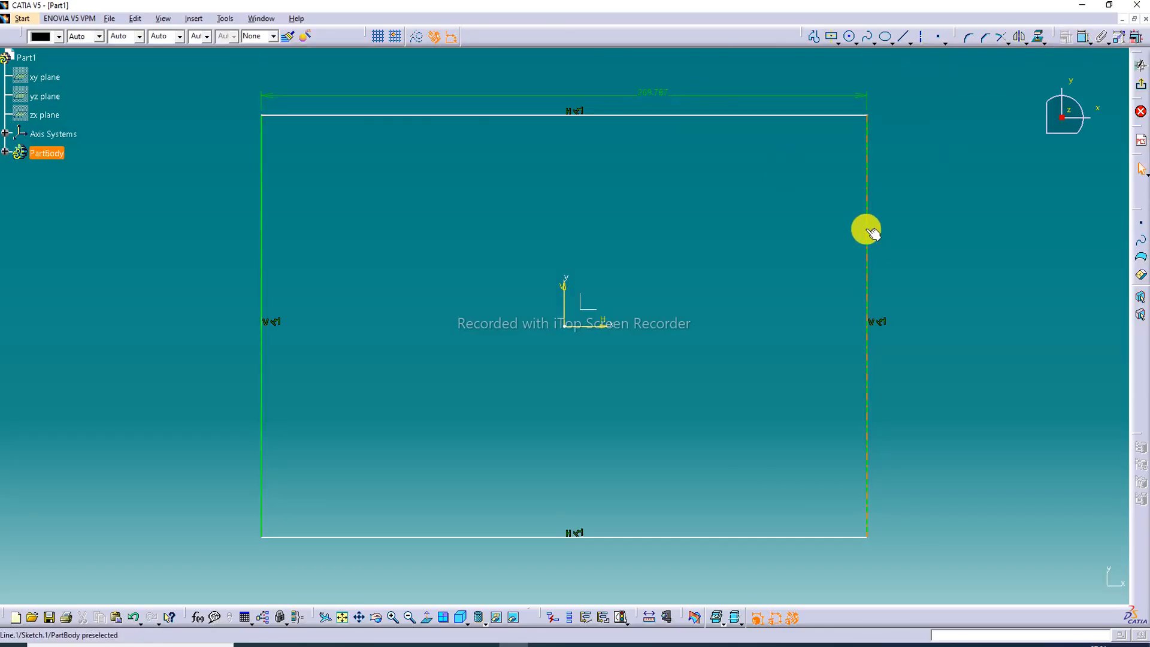
click(1082, 39)
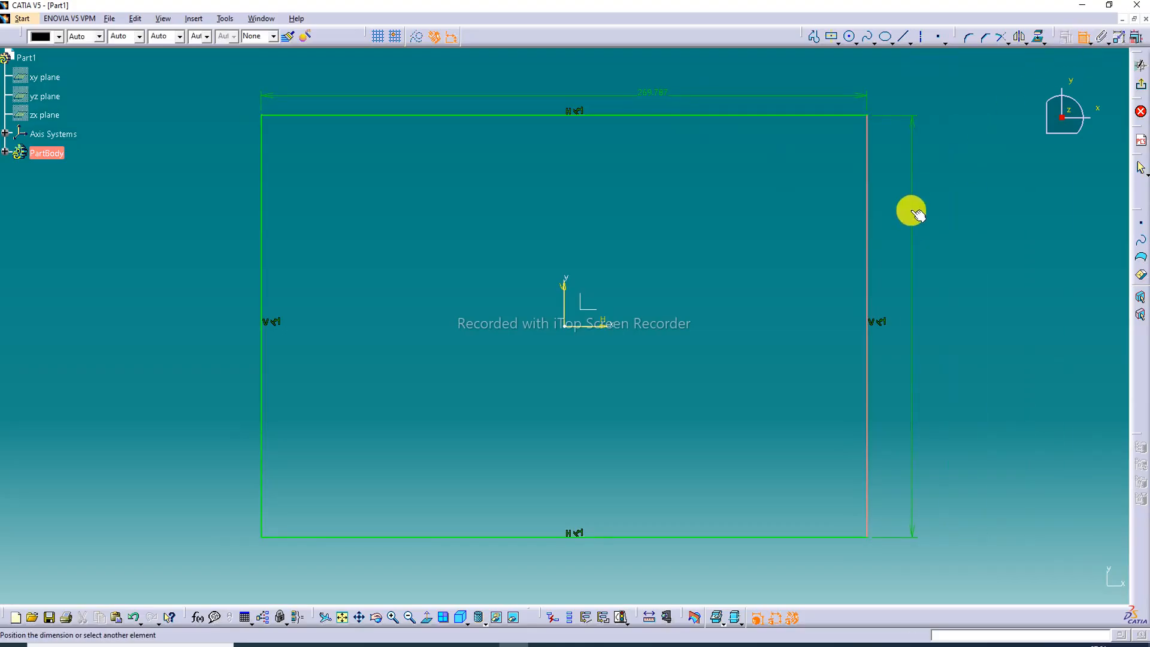
click(903, 273)
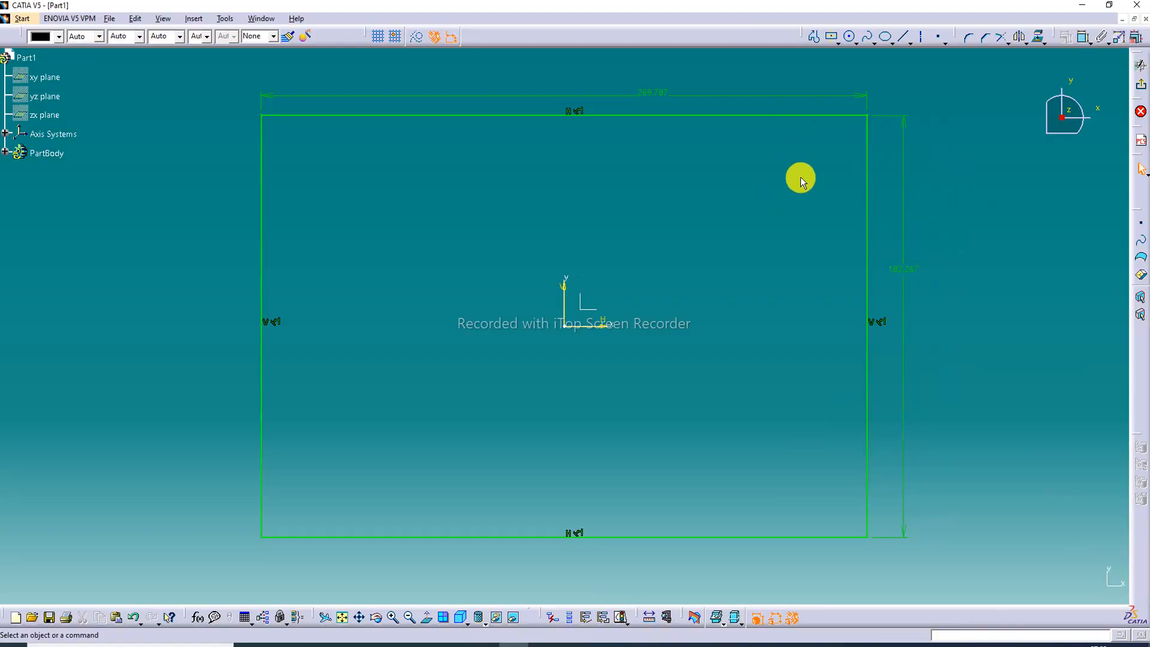
Set the rectangle's width to 368 mm and its height to 248 mm.
double_click(647, 96)
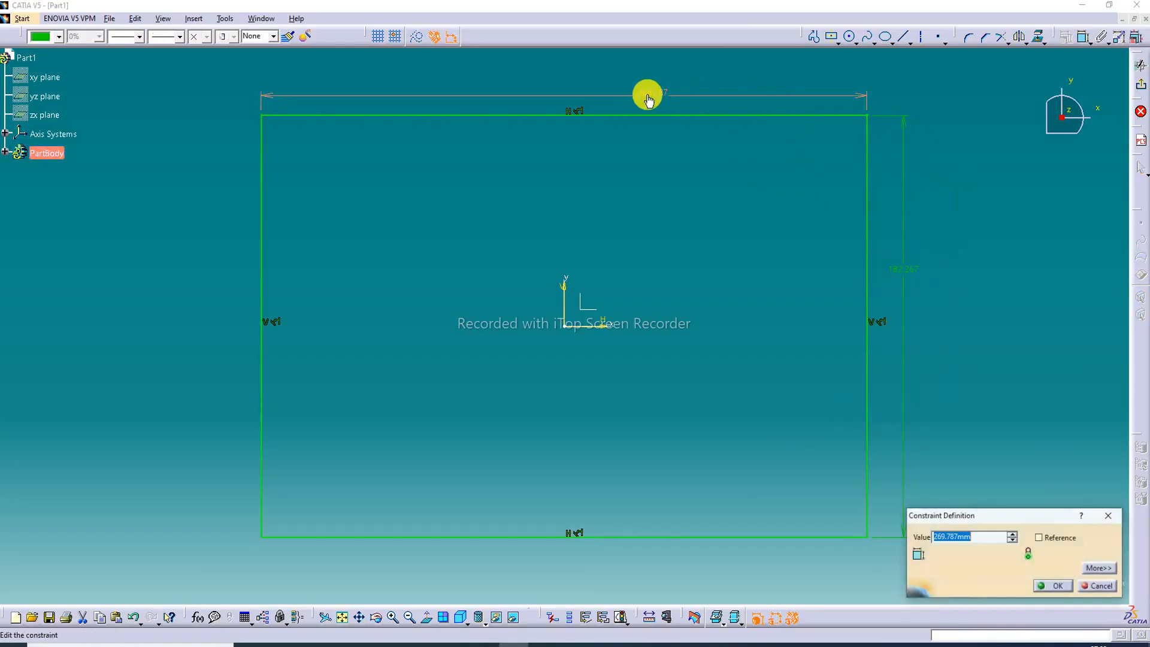
text(368)
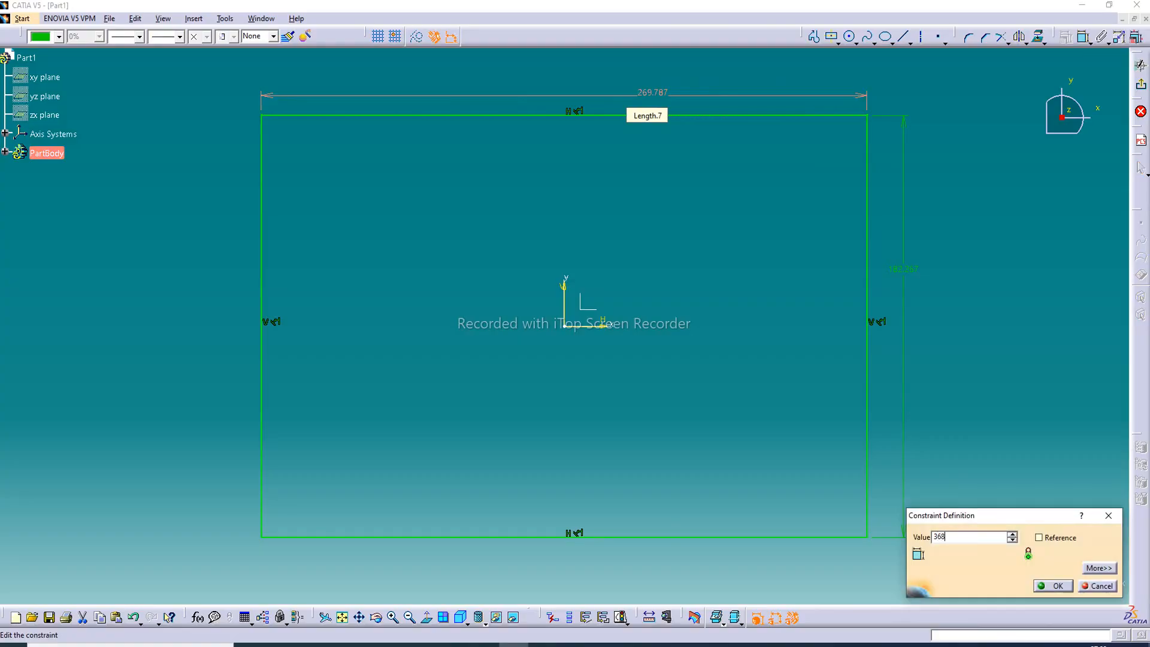
key(Return)
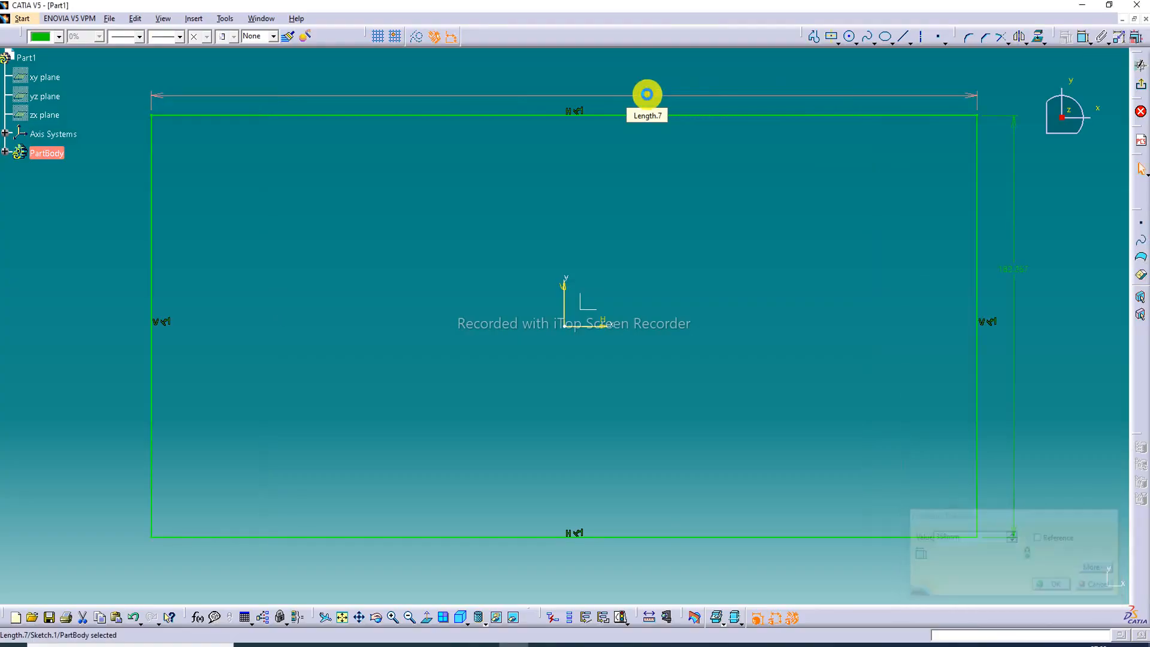
click(1006, 270)
double_click(1006, 271)
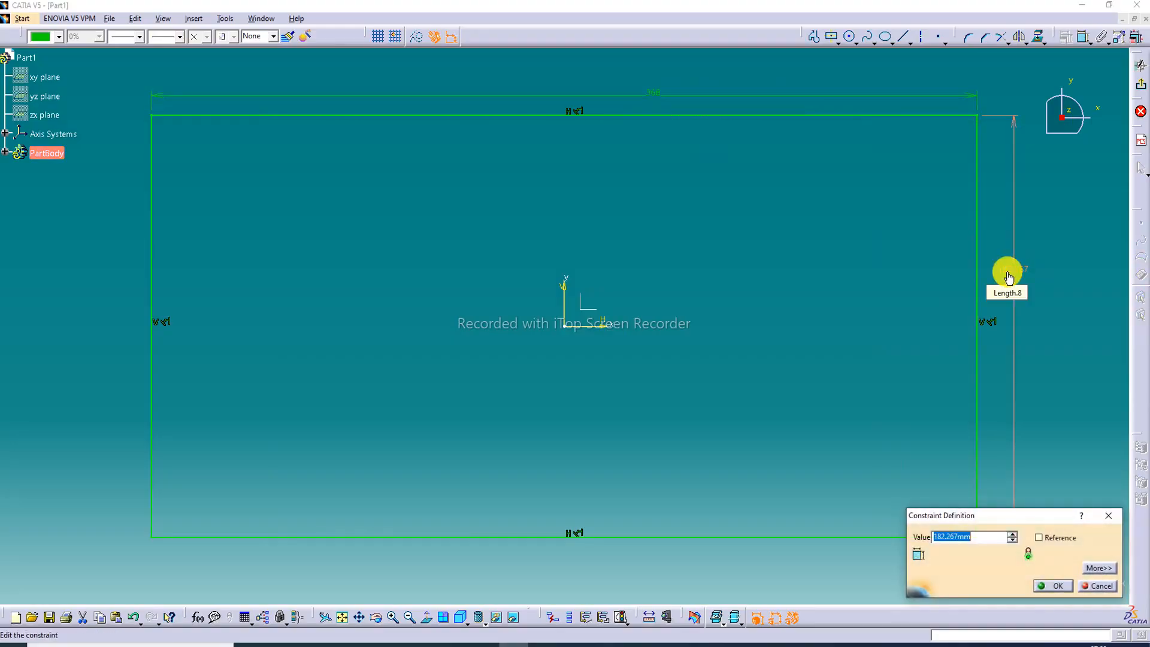
text(24)
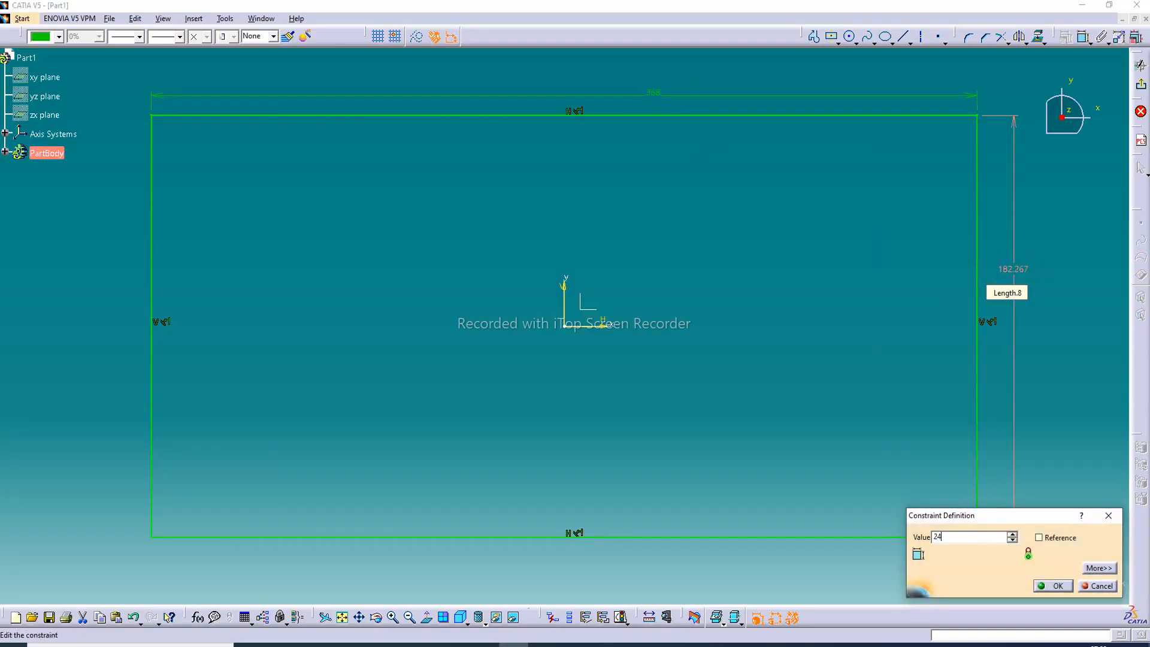
text(8)
key(Return)
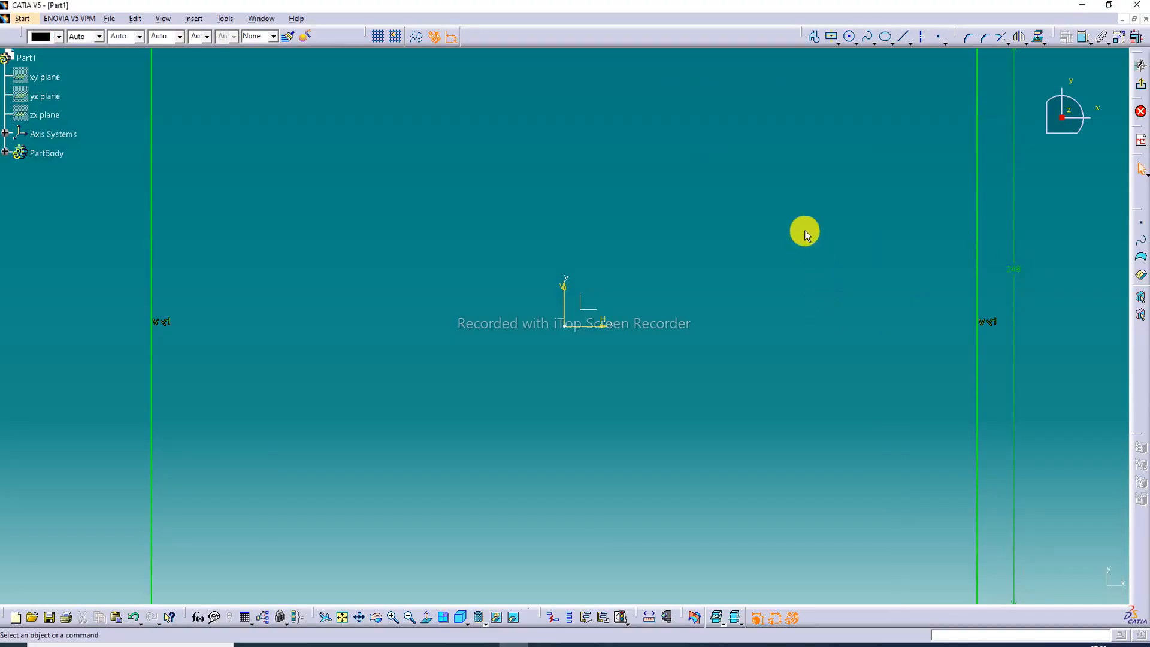
middle_drag(759, 157, 769, 196)
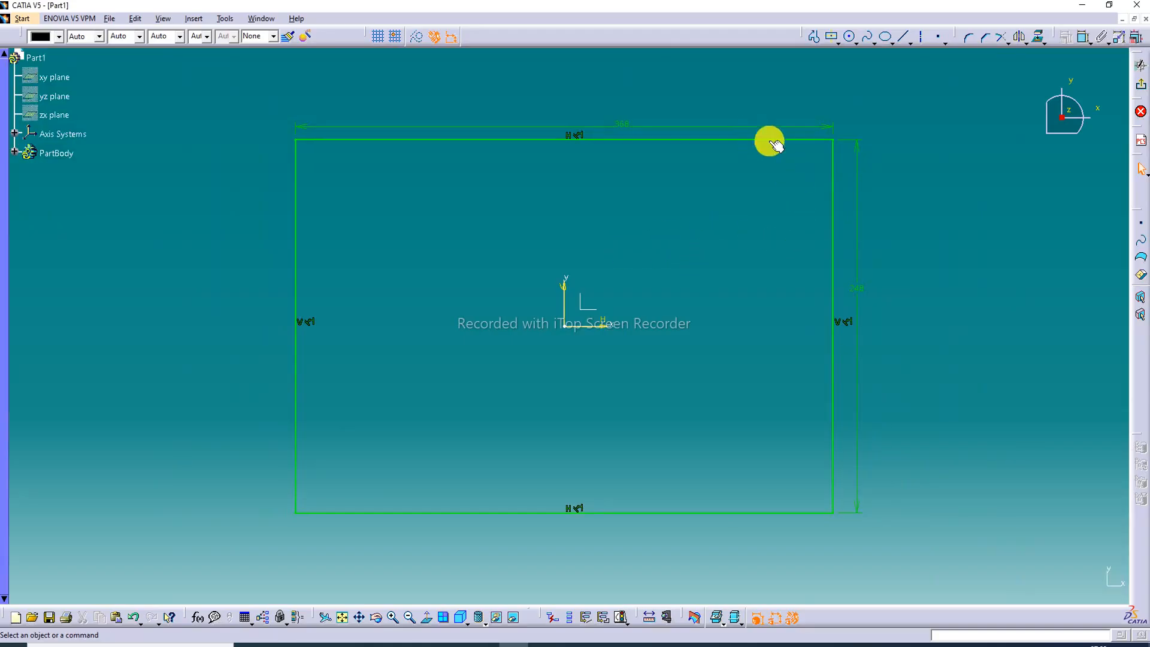
Round all four corners of the rectangle with a 38 mm radius, converting lengths to distances, and exit the sketch.
click(968, 38)
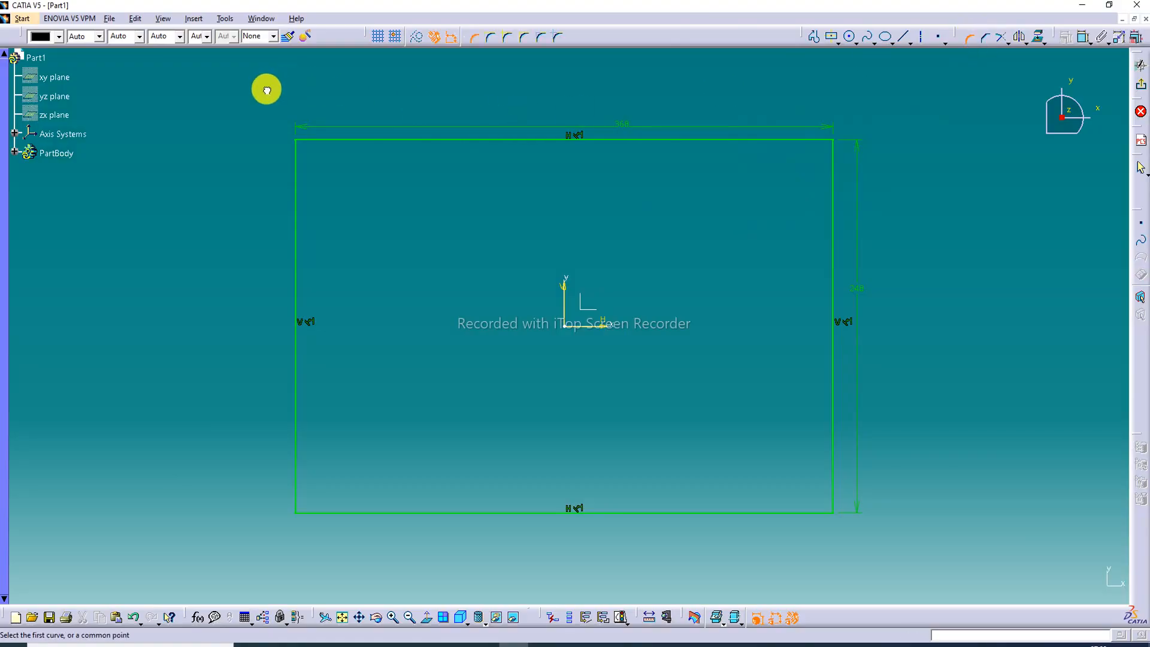
drag(266, 90, 897, 554)
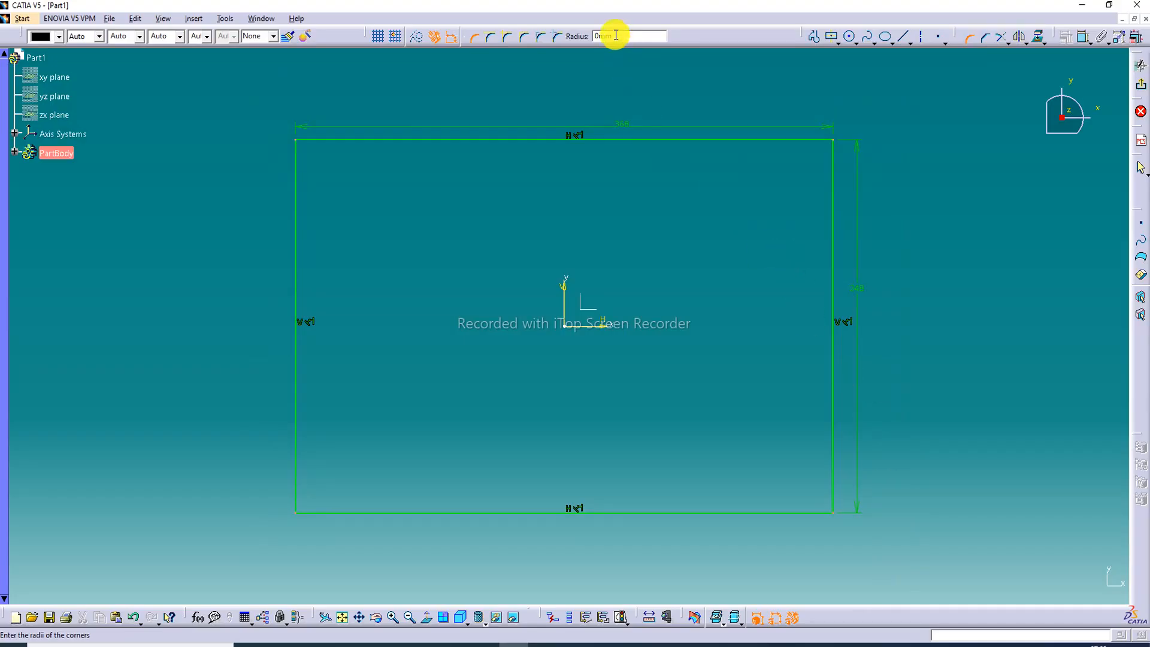
drag(616, 37, 573, 39)
text(38)
key(Return)
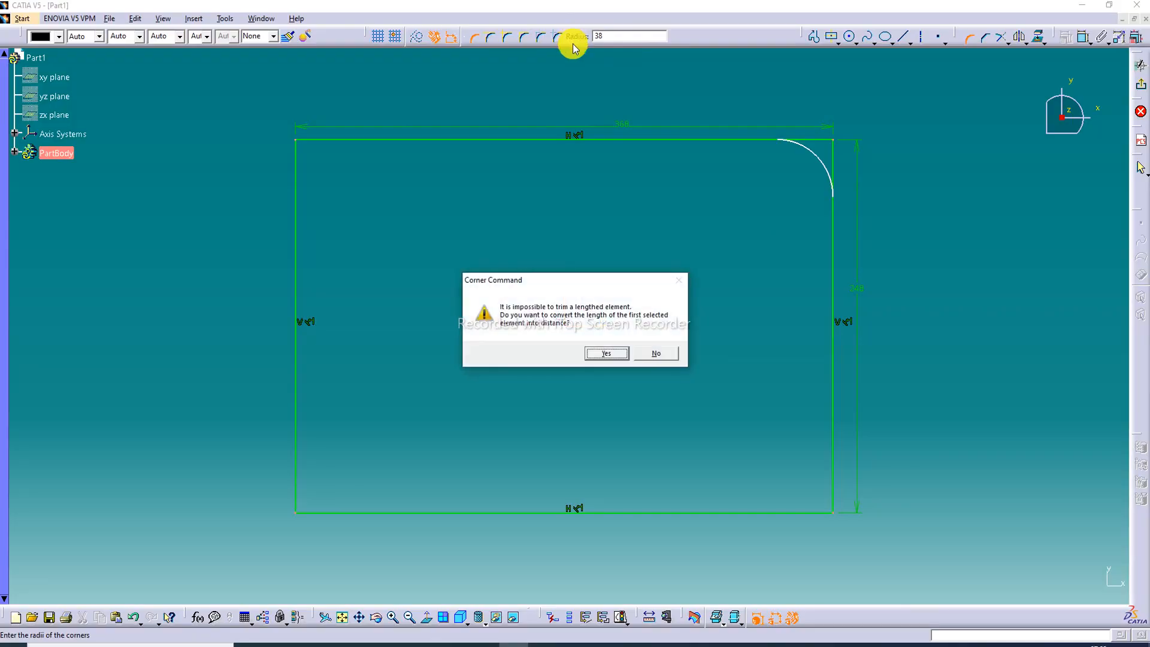
click(608, 354)
click(608, 354)
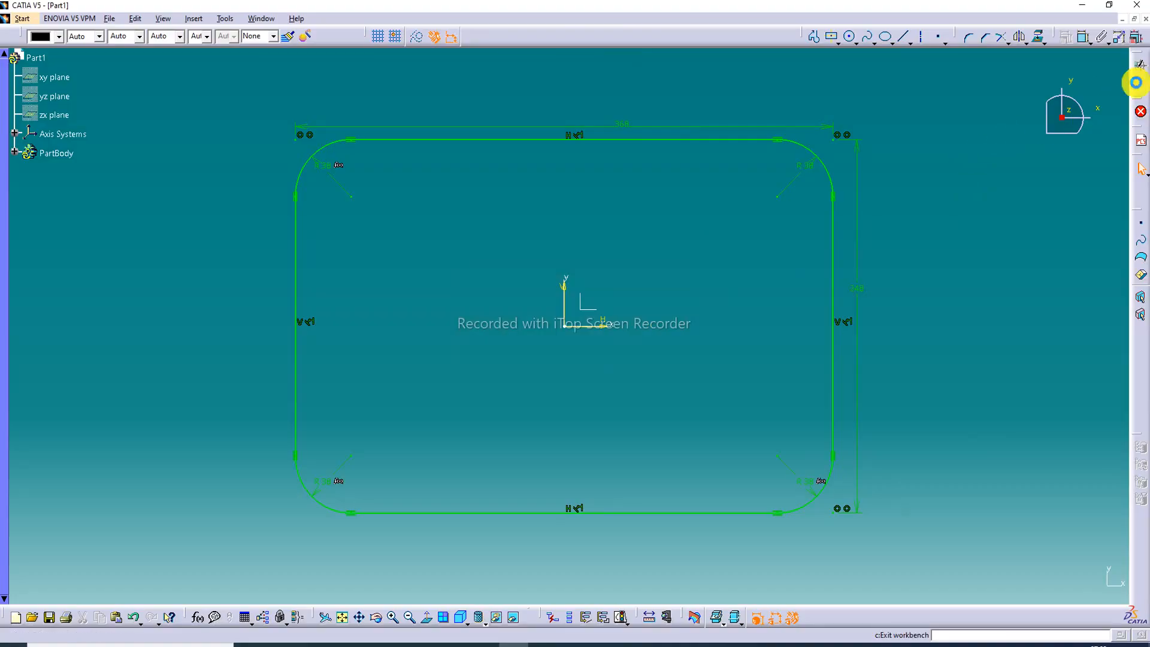
click(1140, 85)
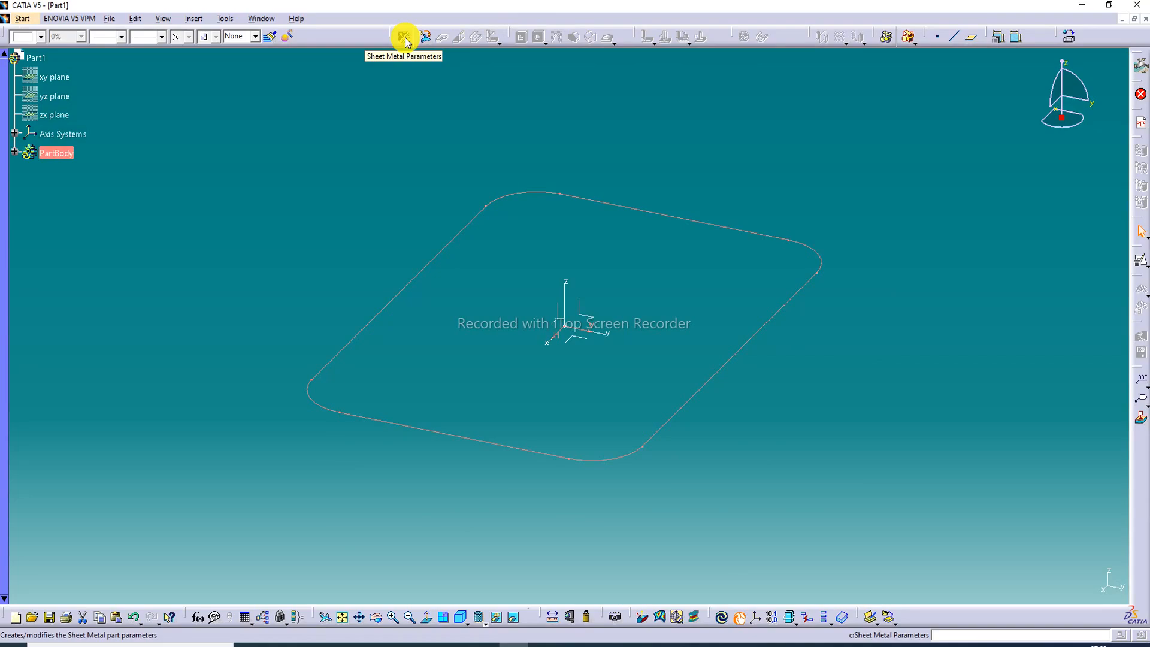
Define the sheet metal parameters with a thickness of 1 mm and a default bend radius of 2 mm.
click(405, 37)
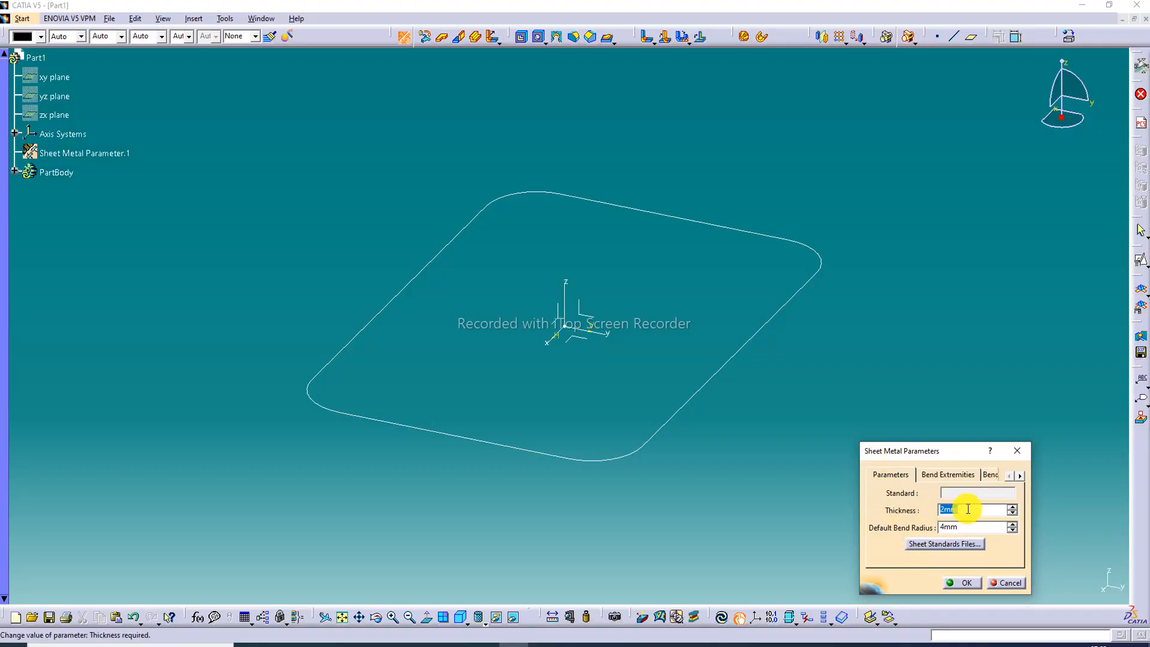
text(1)
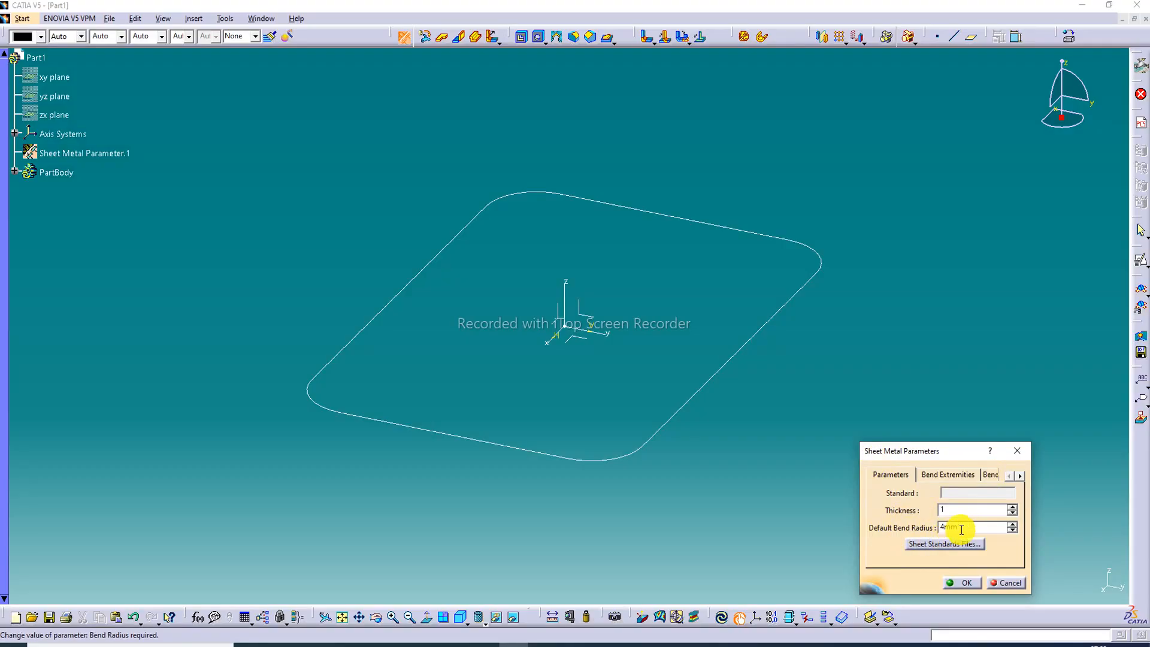
key(Tab)
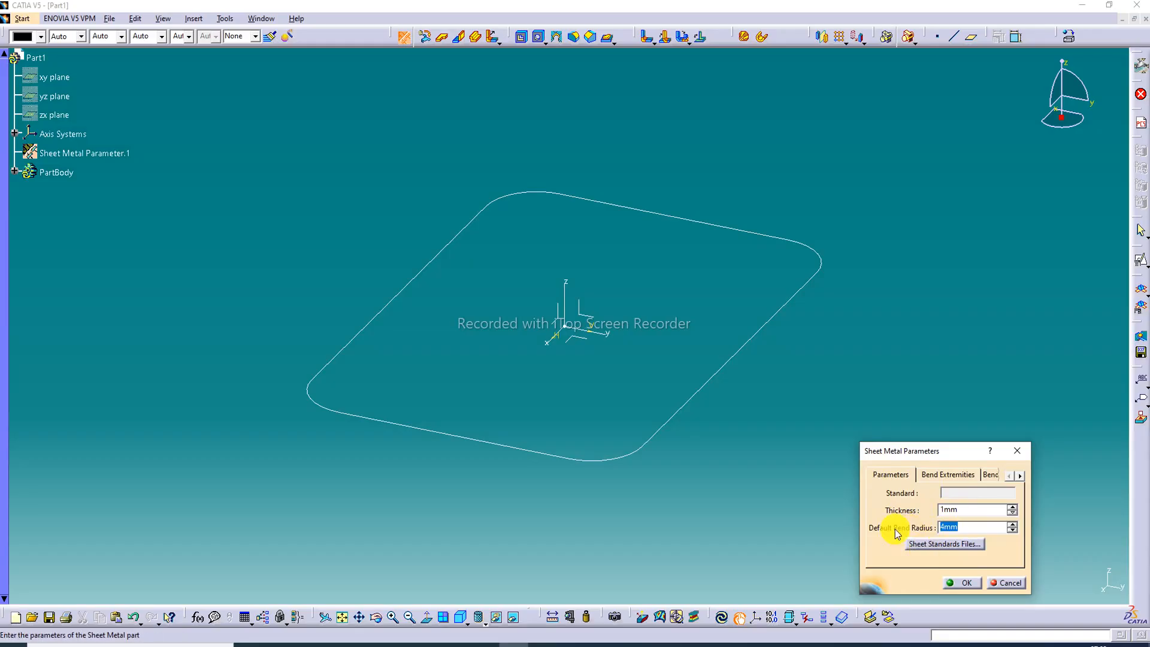
text(2)
click(966, 583)
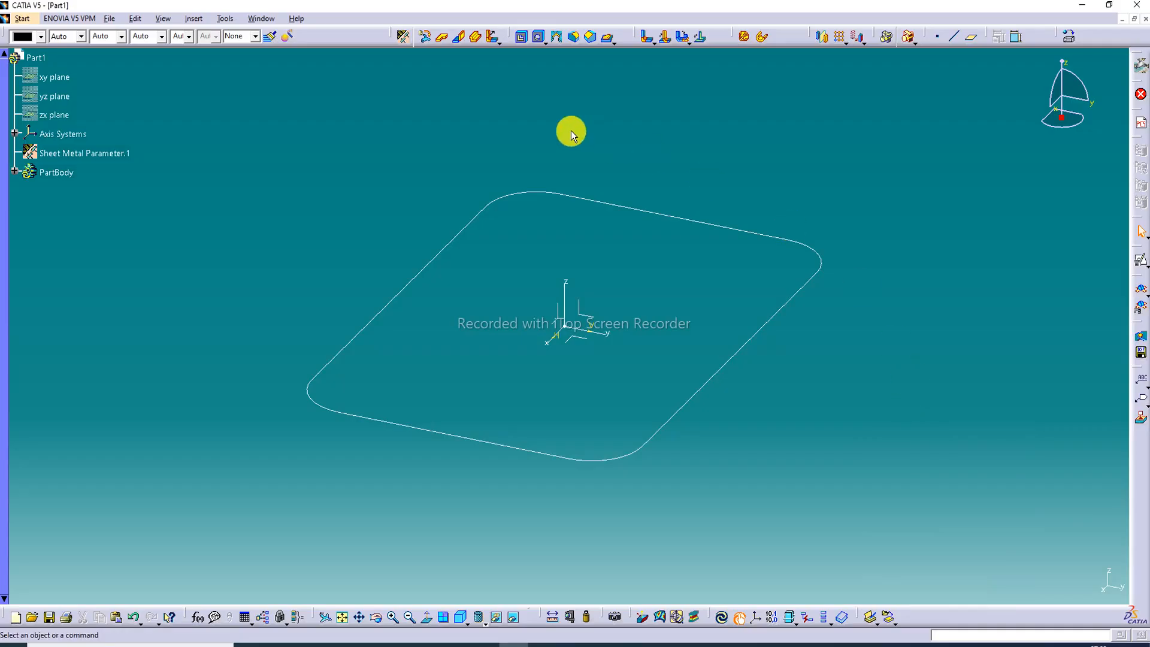
Create a sheet metal wall from the rounded rectangle sketch with the material side inverted to point downward.
click(444, 39)
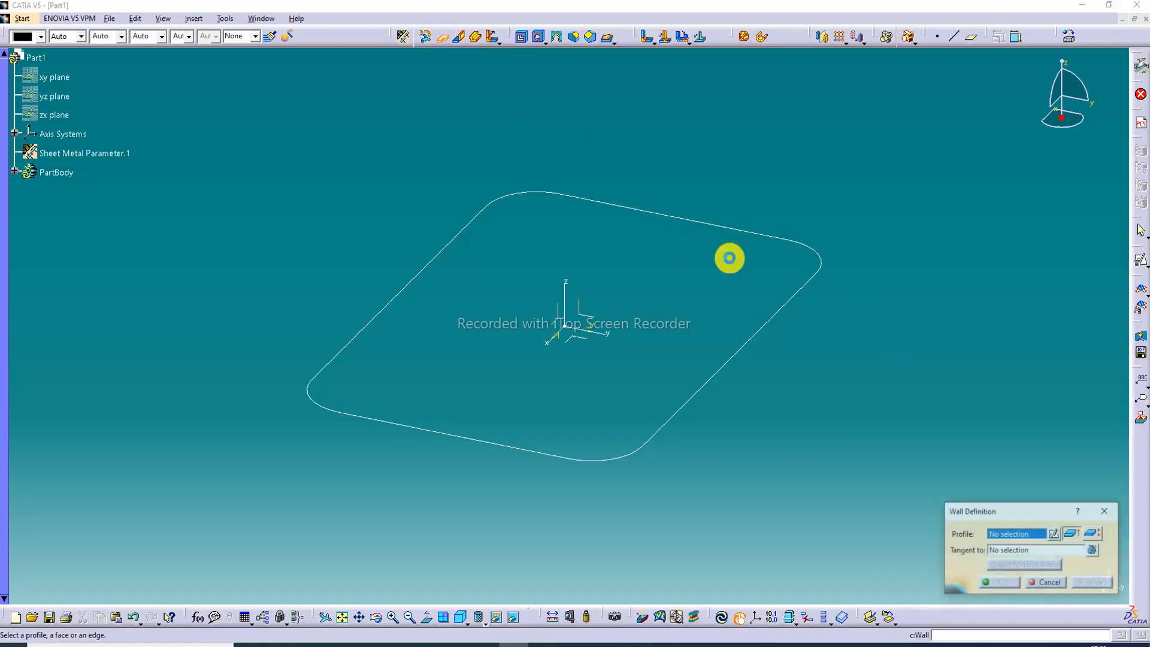
click(749, 230)
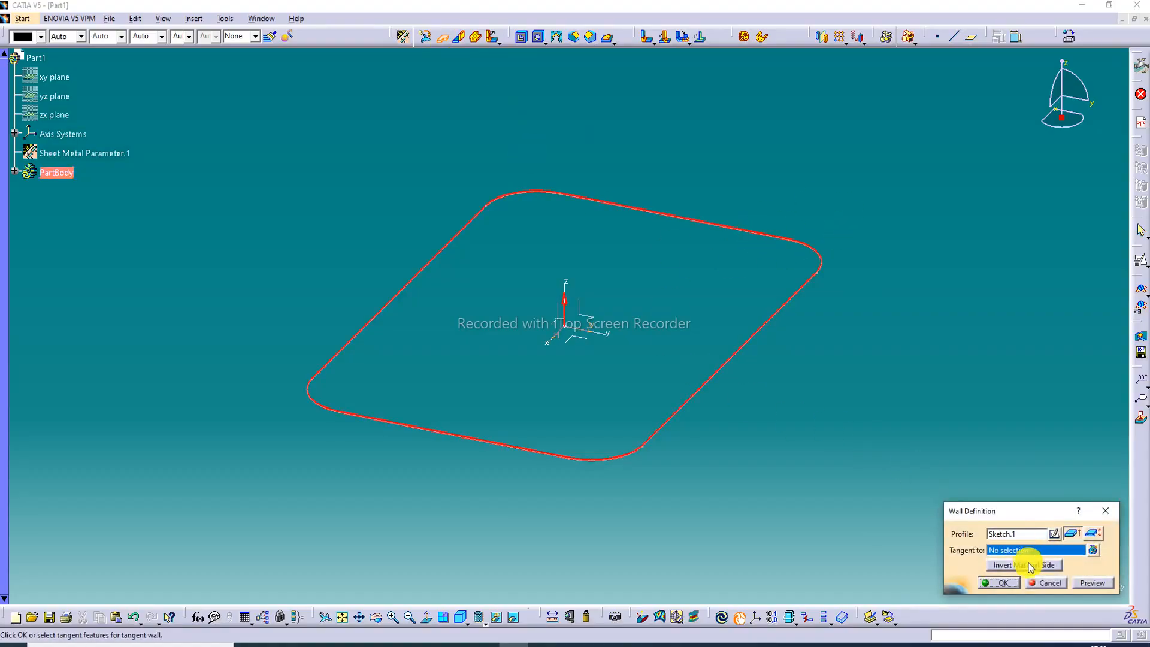
click(1036, 565)
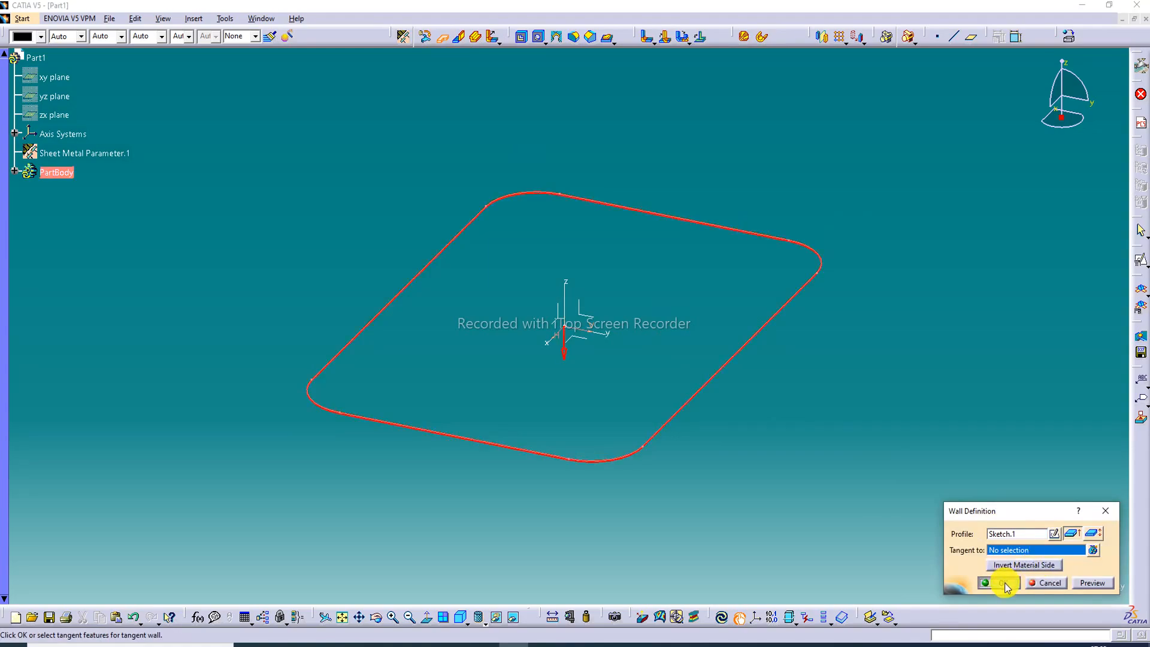
click(1001, 583)
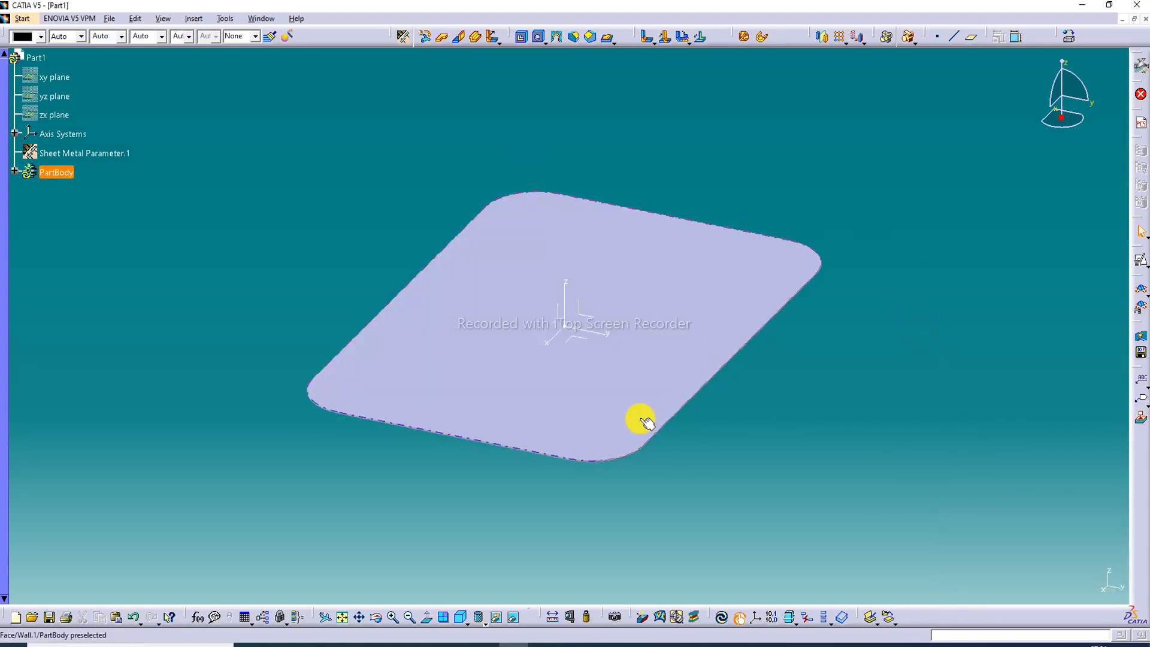
Display the model shaded with edges and hide the absolute axis system.
middle_drag(646, 422, 616, 307)
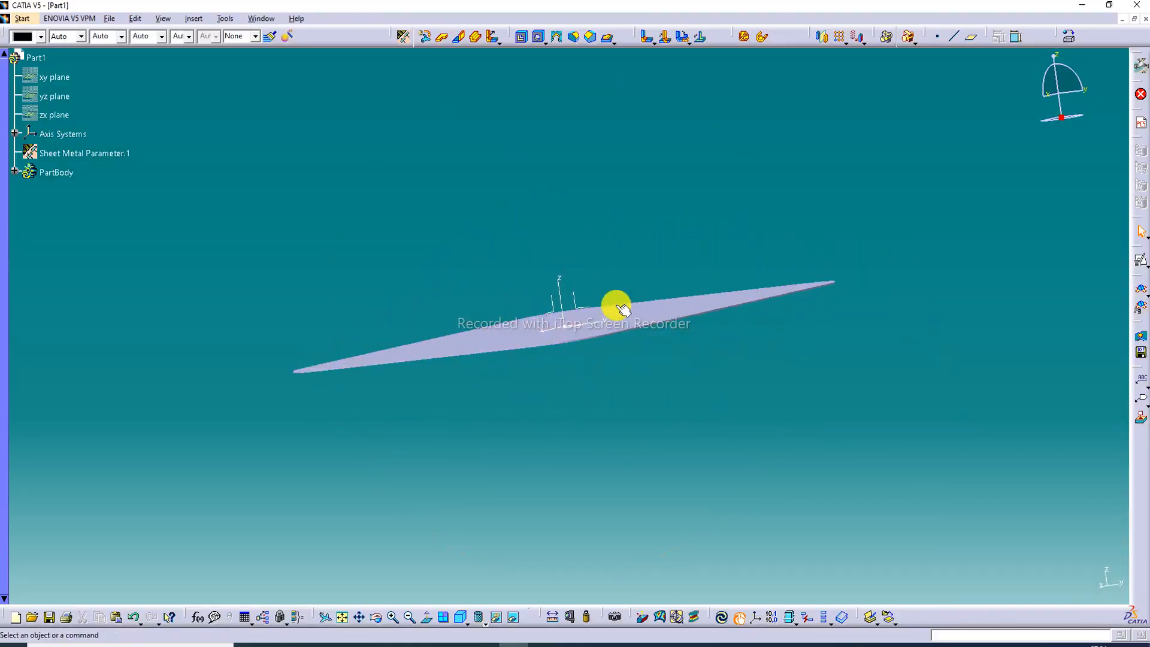
click(483, 621)
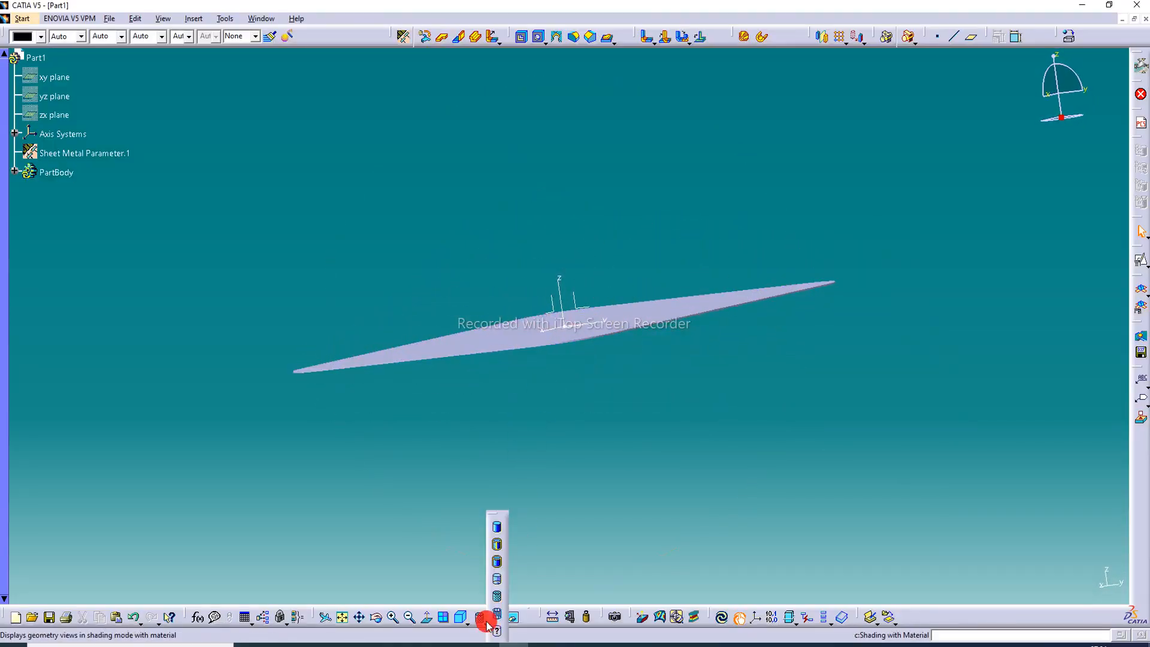
click(496, 563)
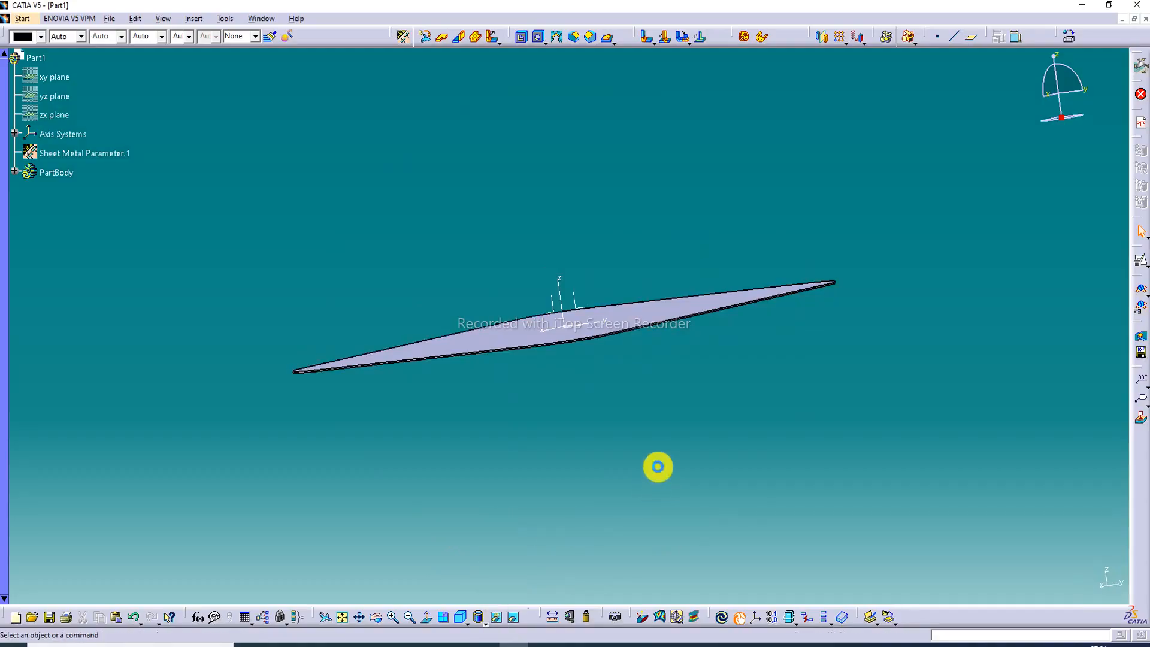
middle_drag(613, 259, 860, 372)
middle_drag(431, 300, 422, 450)
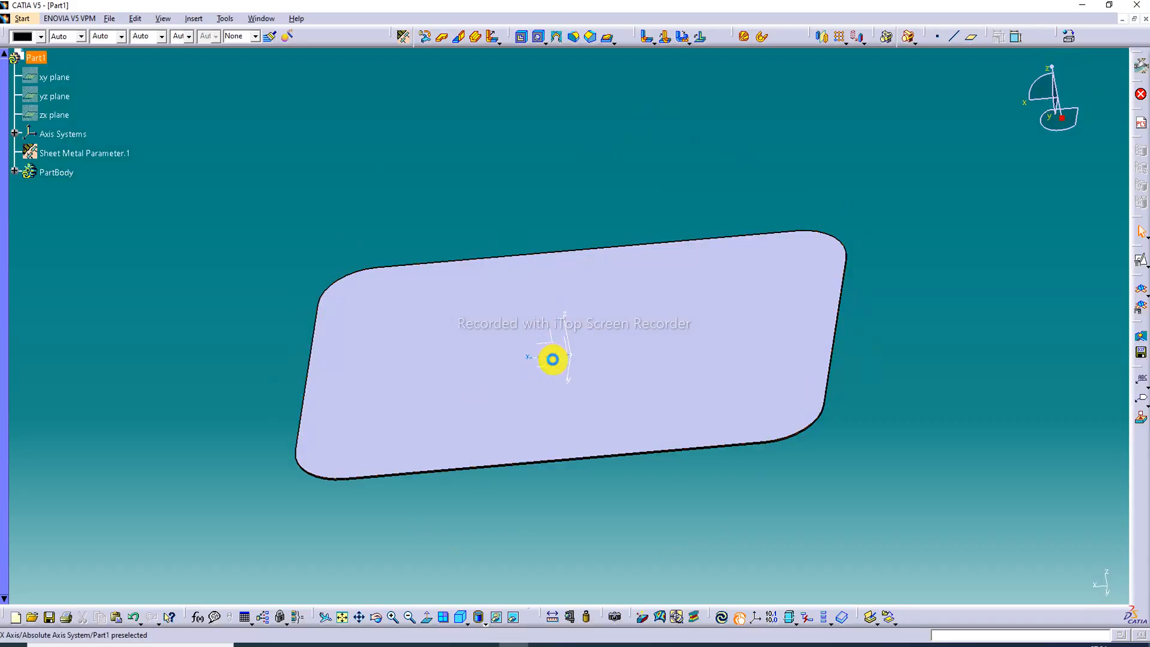
right_click(552, 359)
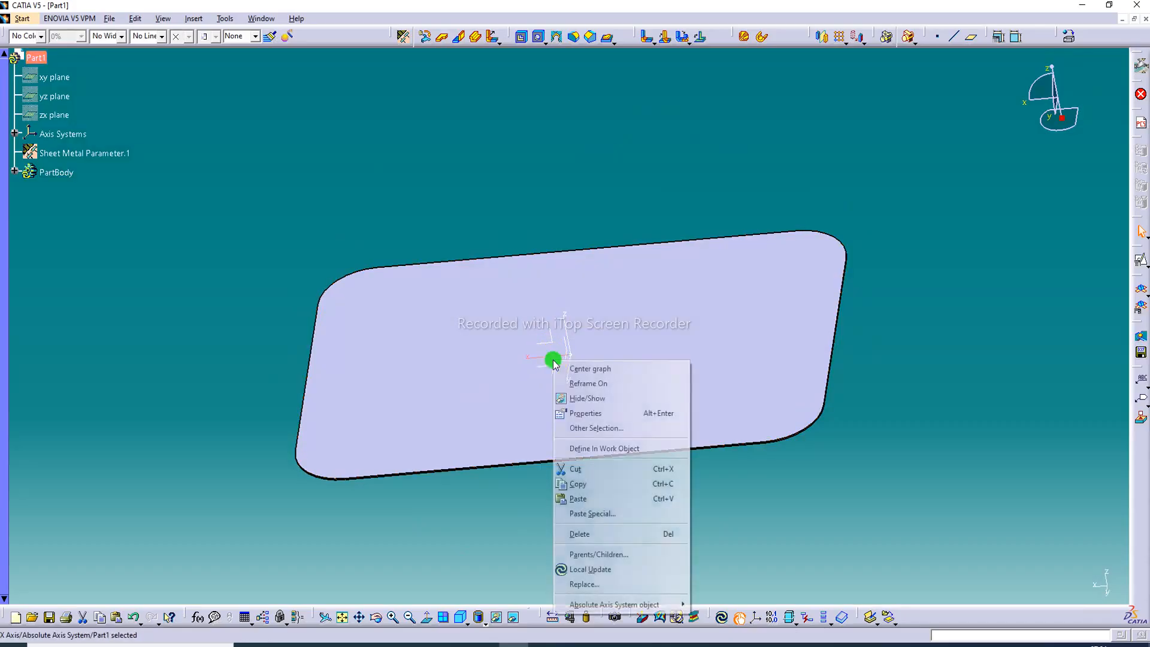
click(597, 406)
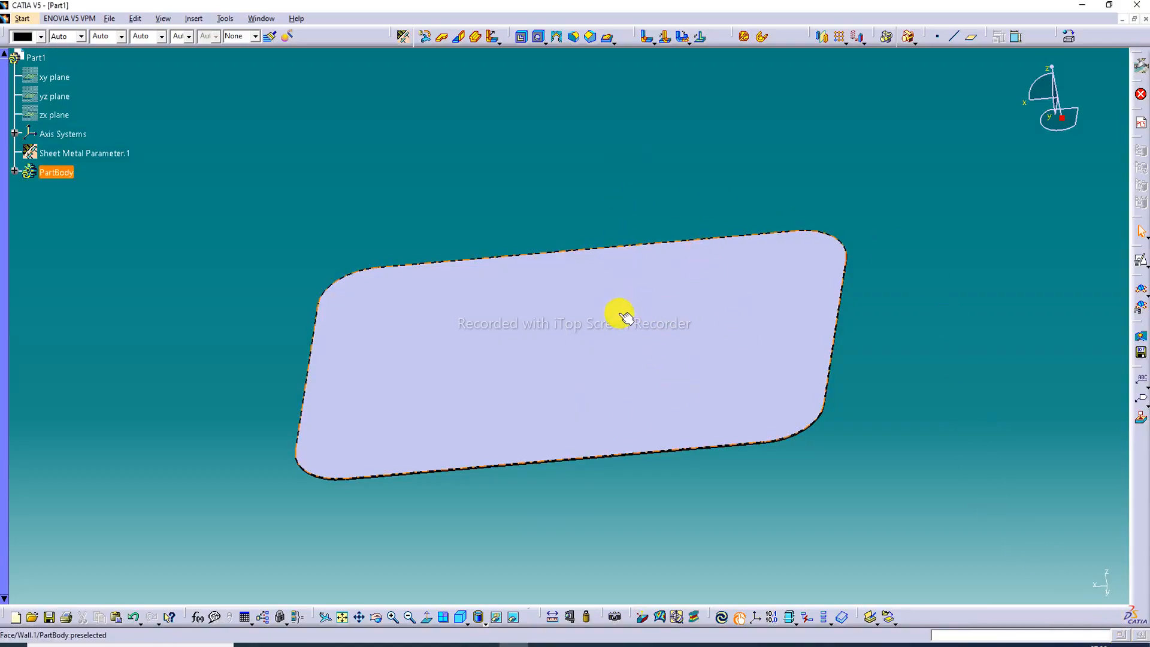
Open a positioned sketch on the wall's large upper face with implicit origin and orientation.
middle_drag(525, 294, 534, 411)
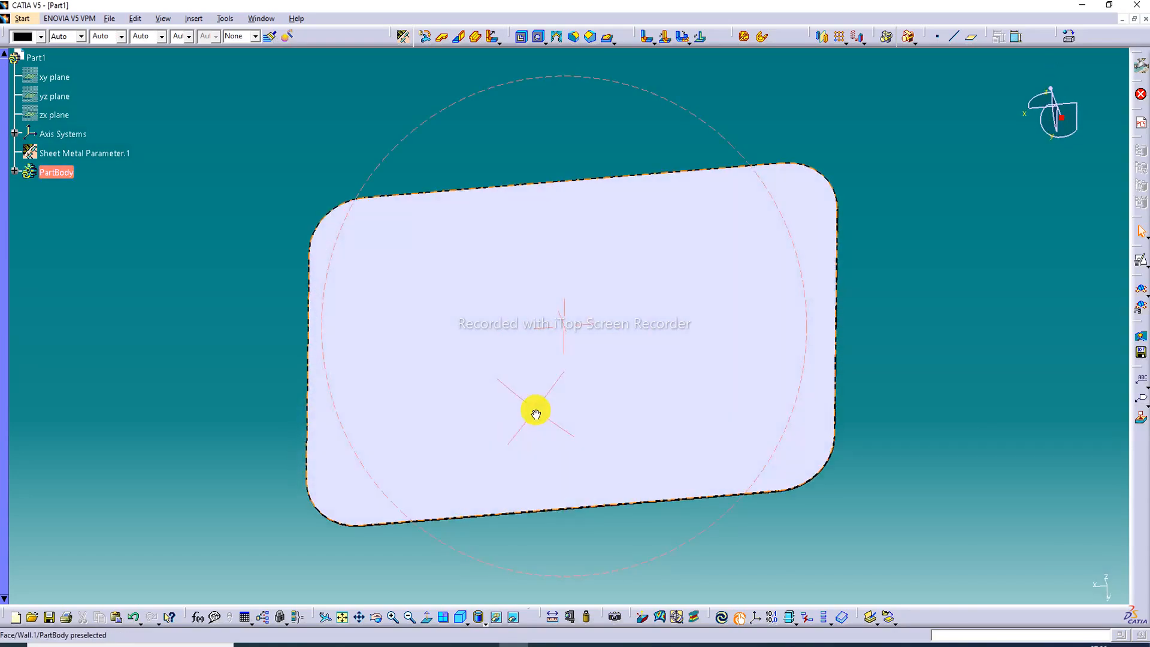
click(620, 297)
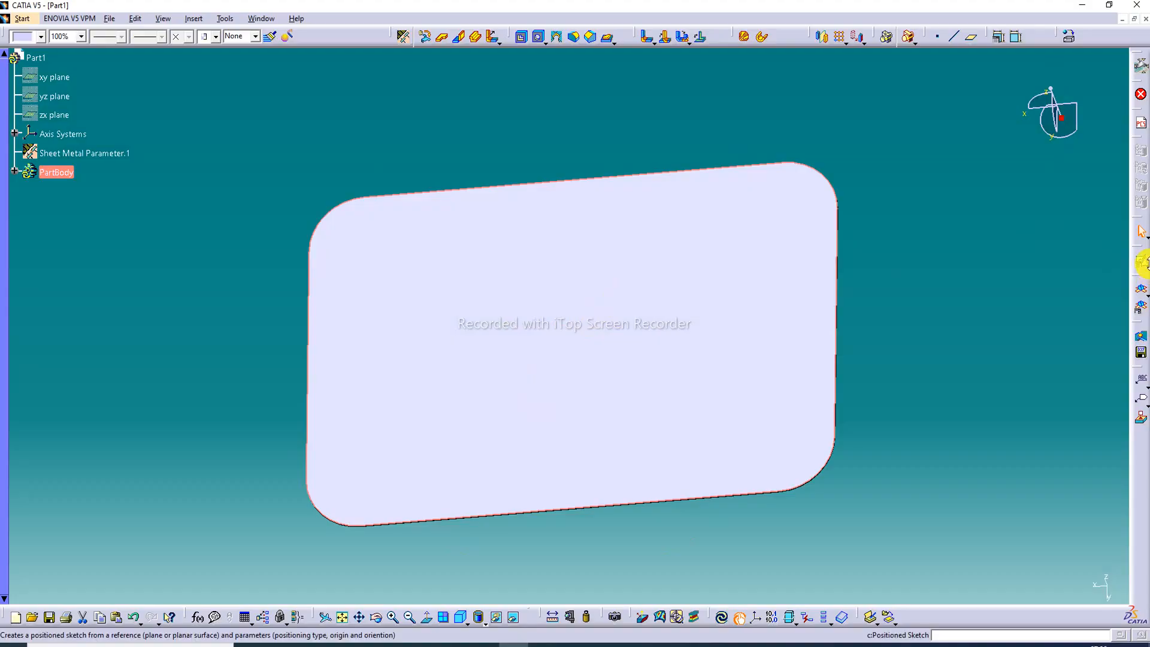
click(1143, 269)
click(1142, 277)
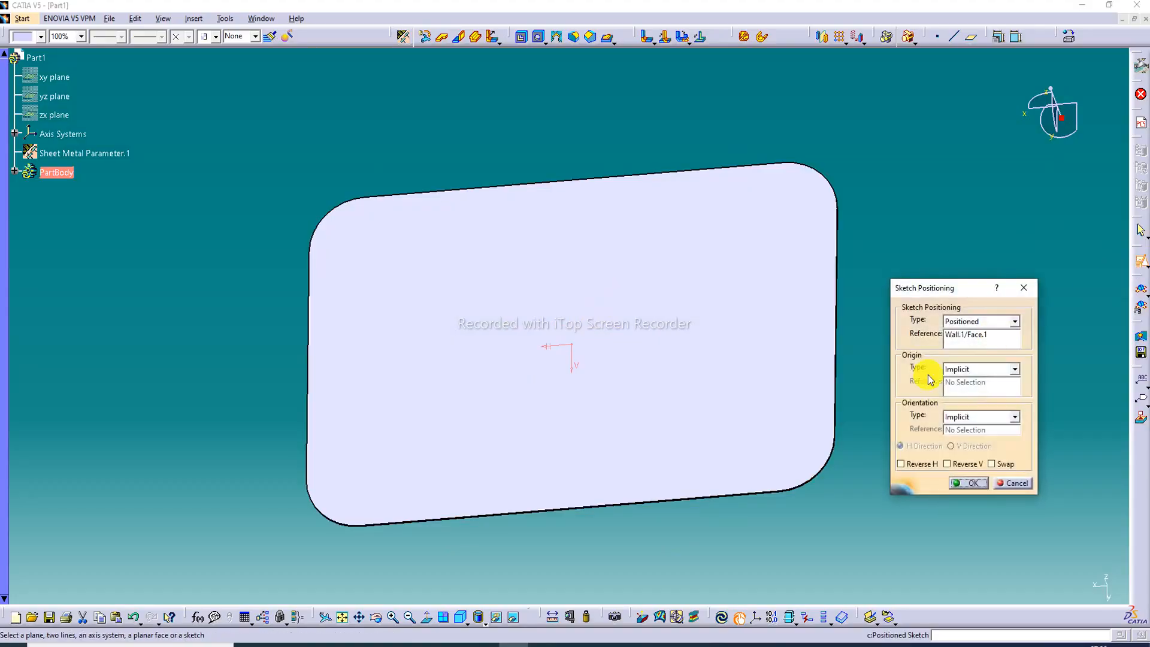
click(965, 480)
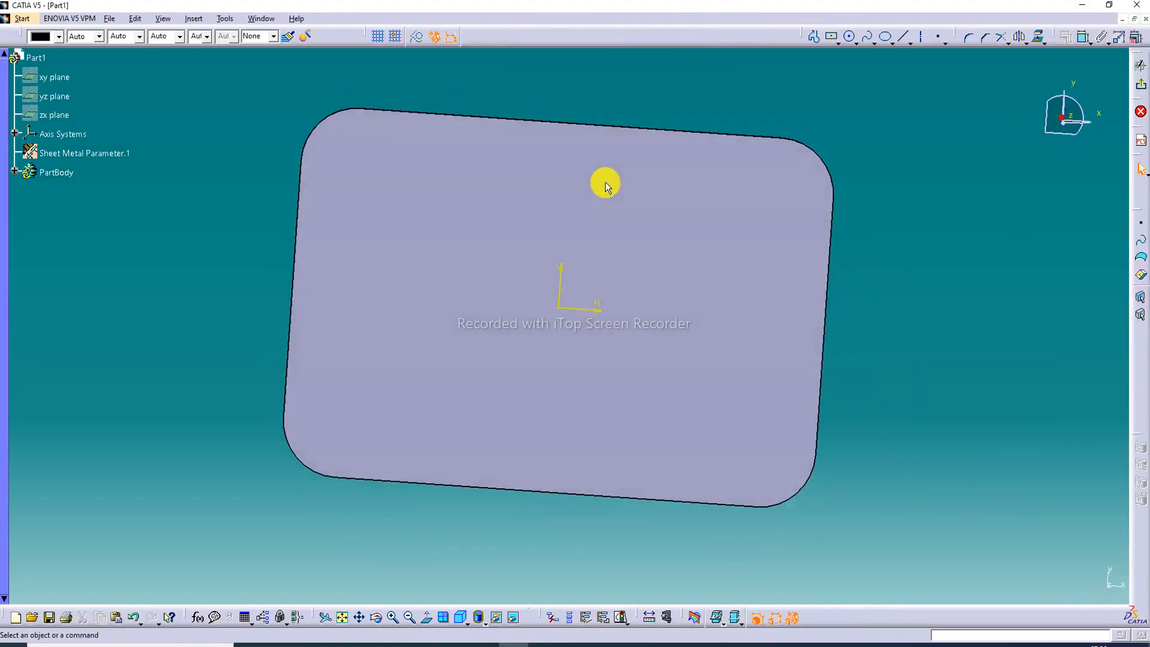
click(548, 241)
middle_drag(548, 242, 550, 235)
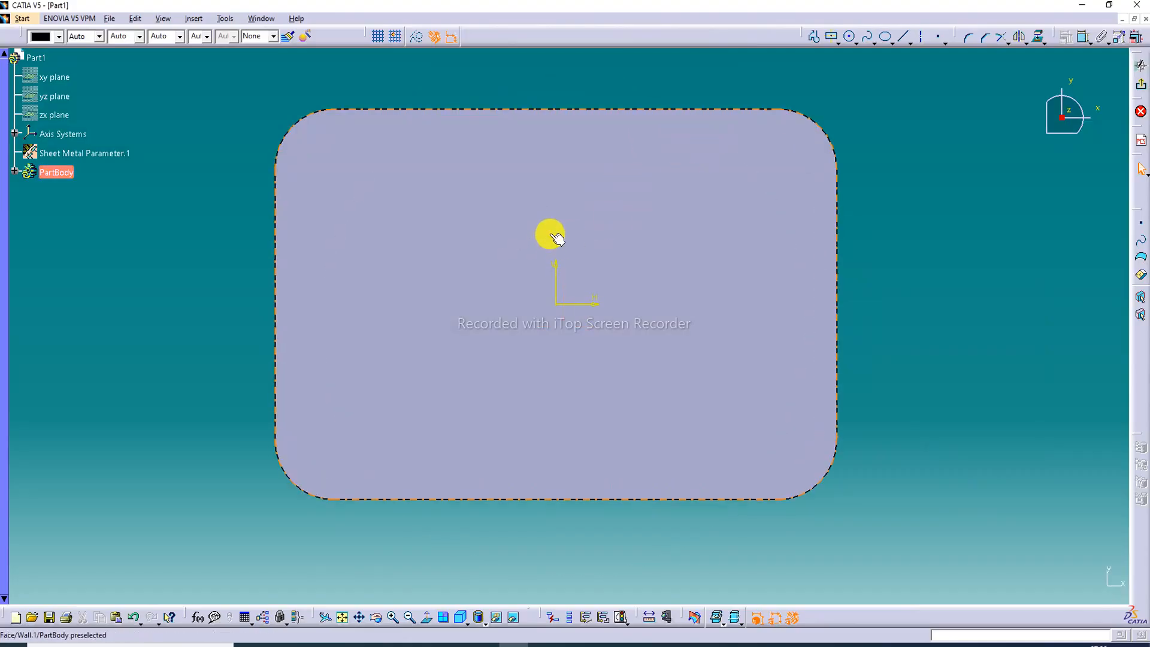
Offset the wall's outer contour inward by about 9.4 mm in the sketch.
click(1019, 37)
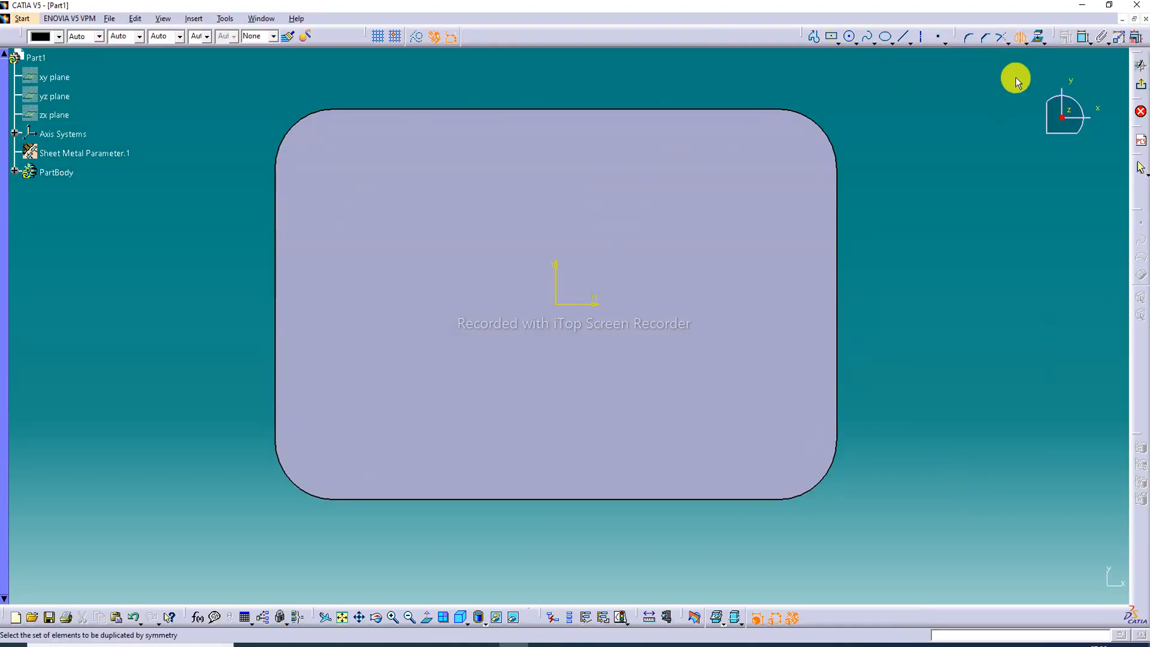
click(1022, 43)
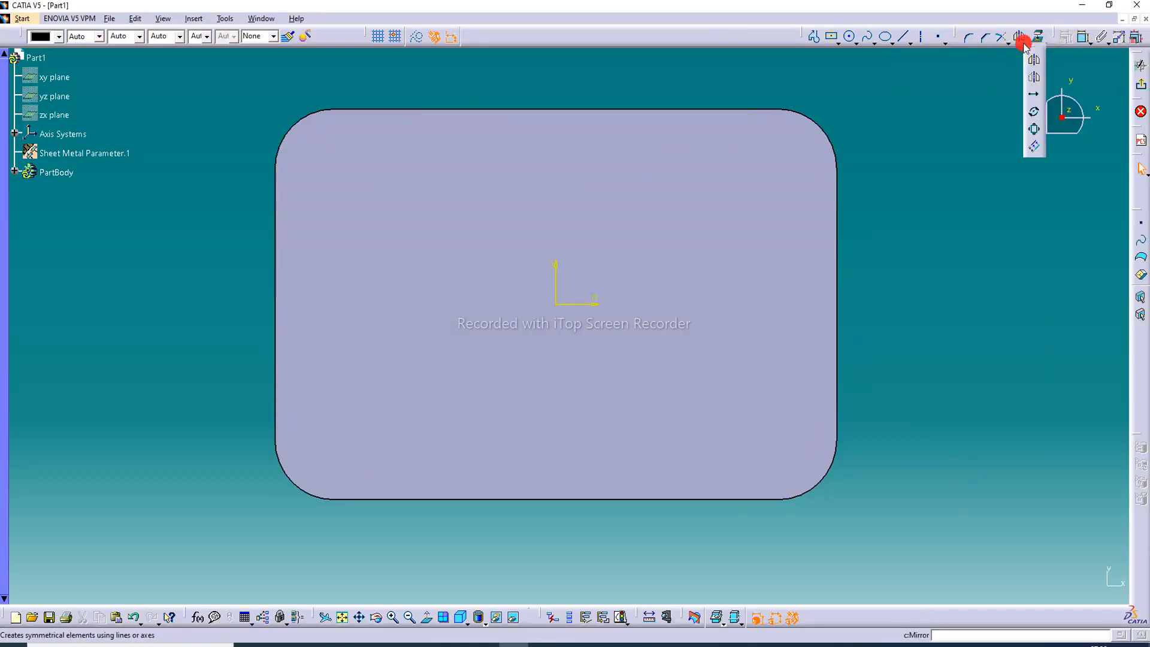
click(1035, 155)
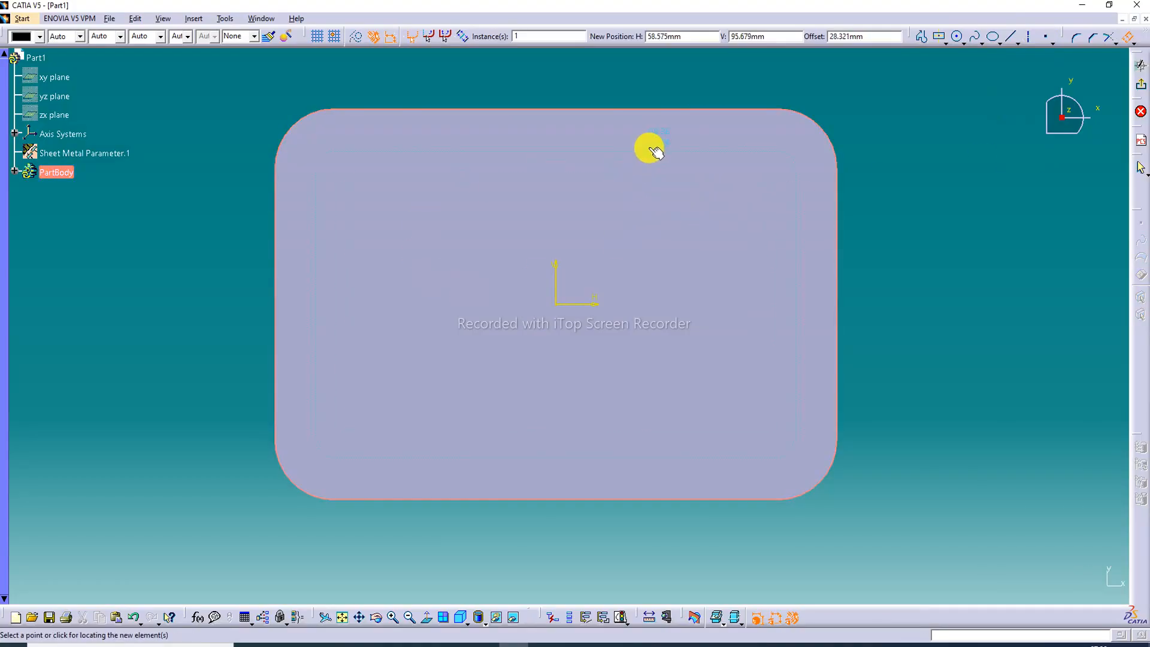
click(662, 124)
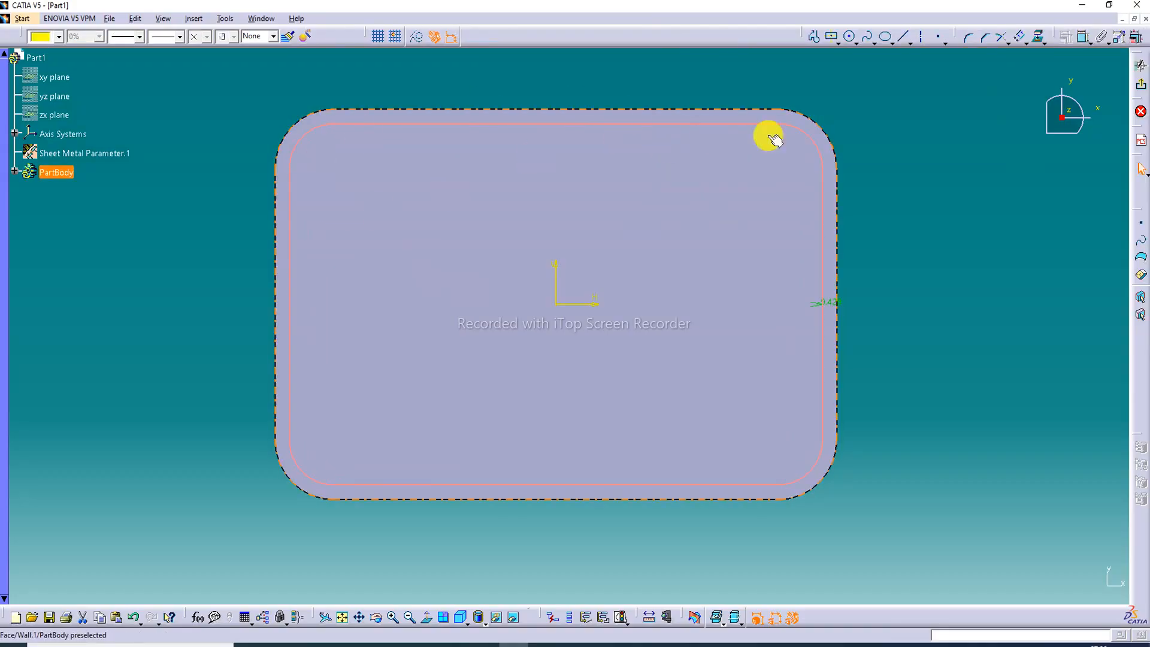
Set the contour's offset value to -10 mm and exit the sketch.
click(945, 142)
double_click(834, 306)
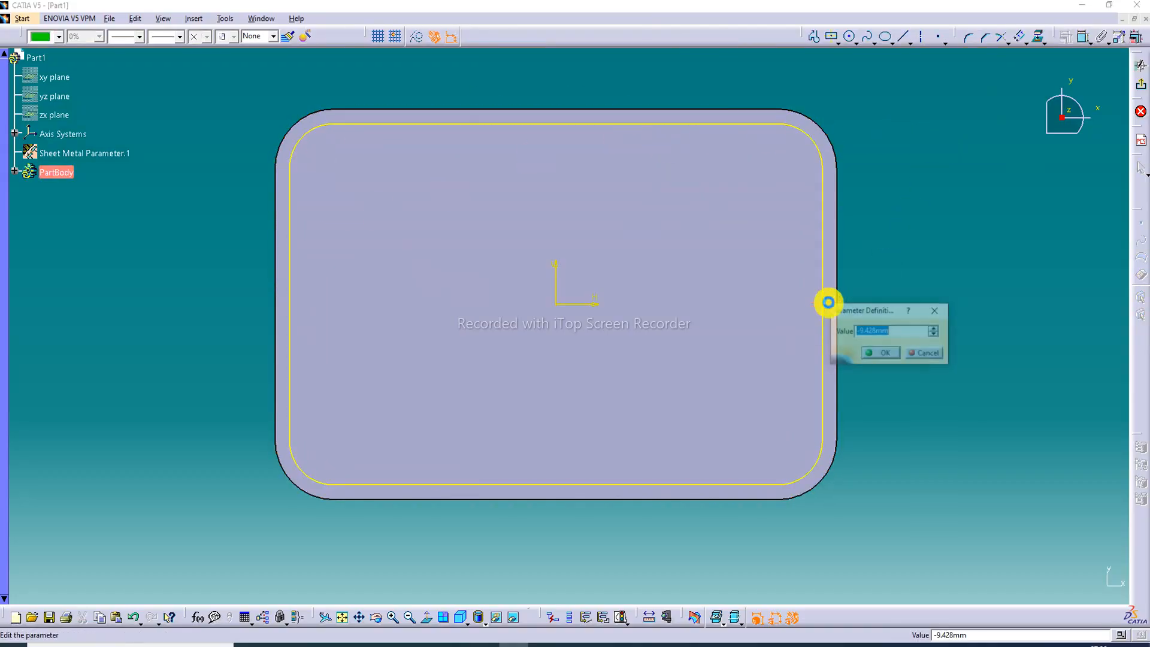
text(-)
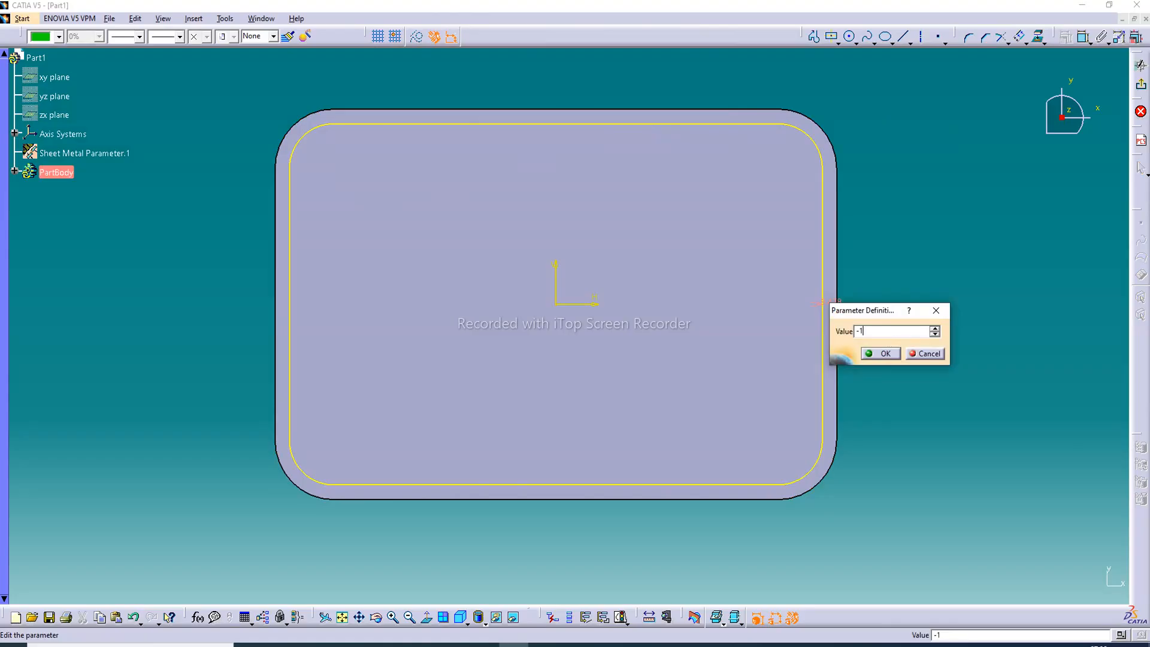
text(10)
key(Return)
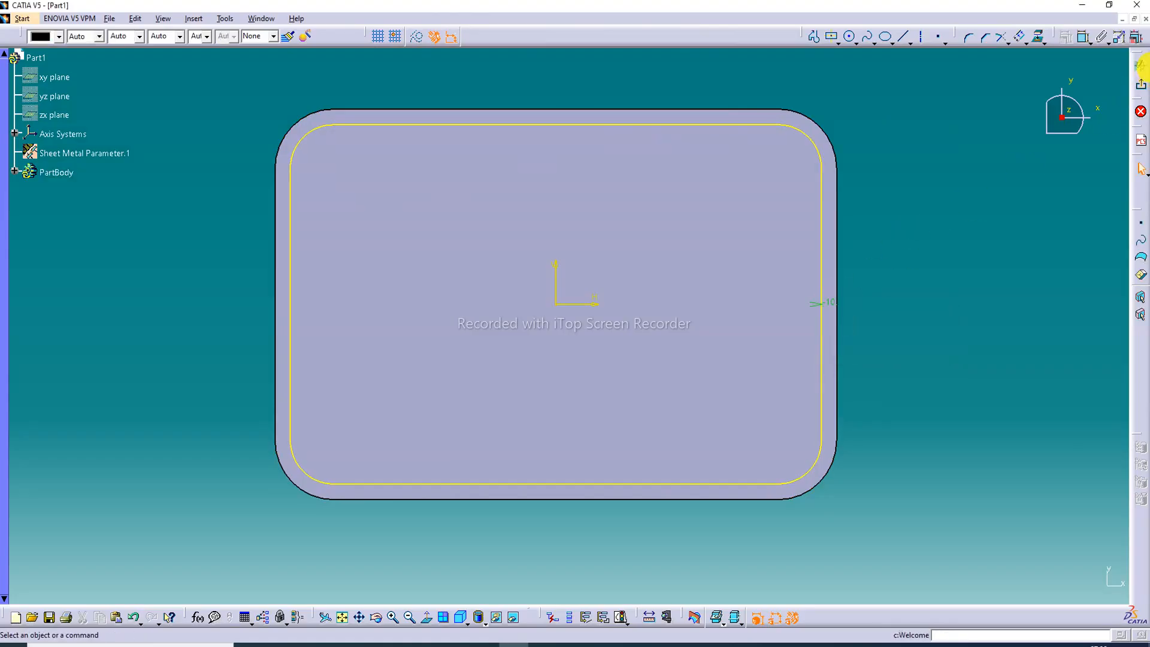
click(1141, 89)
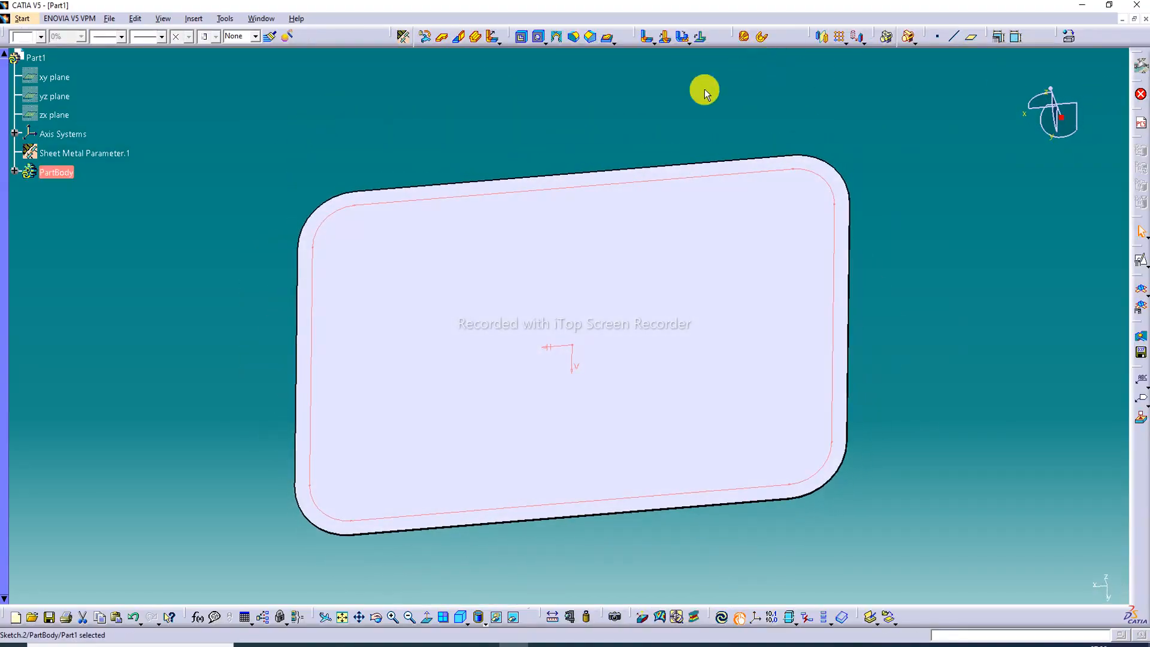
Begin a surface stamp on the wall using the 10 mm inset contour as profile, with its height set to 6.4 mm.
click(615, 42)
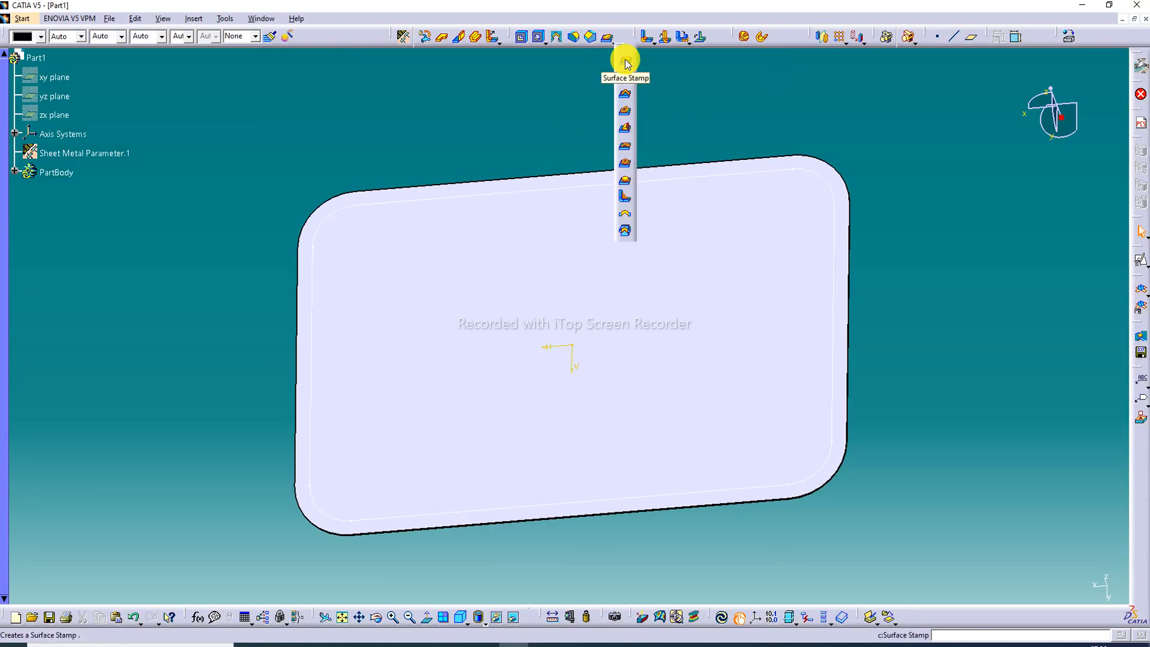
click(624, 58)
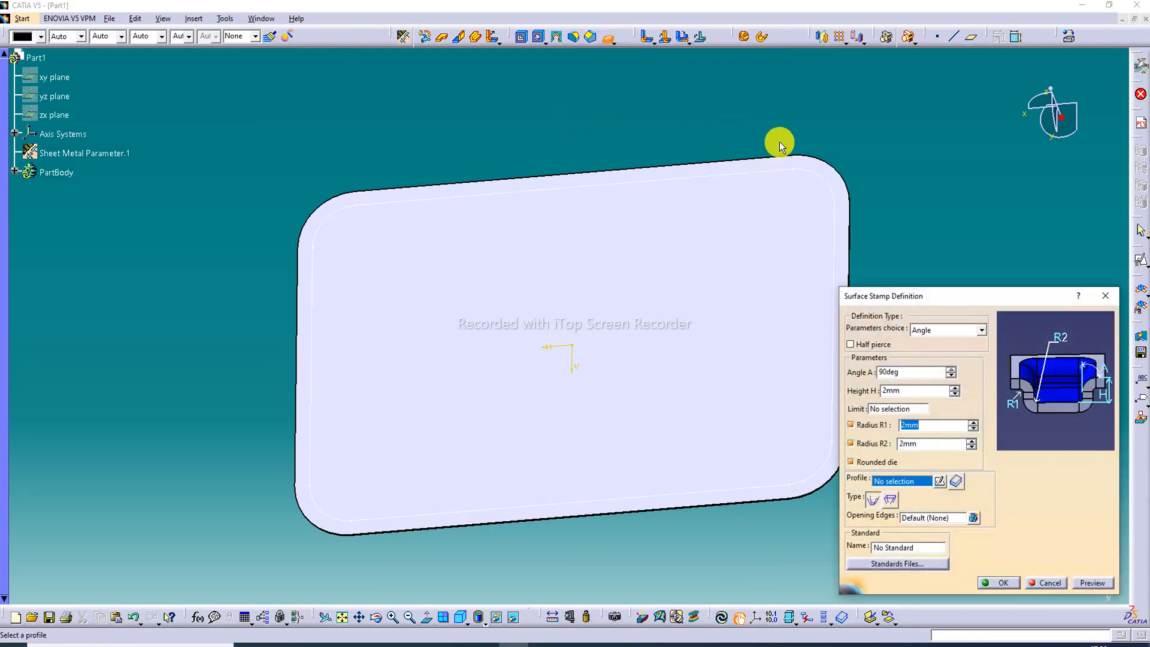
click(801, 173)
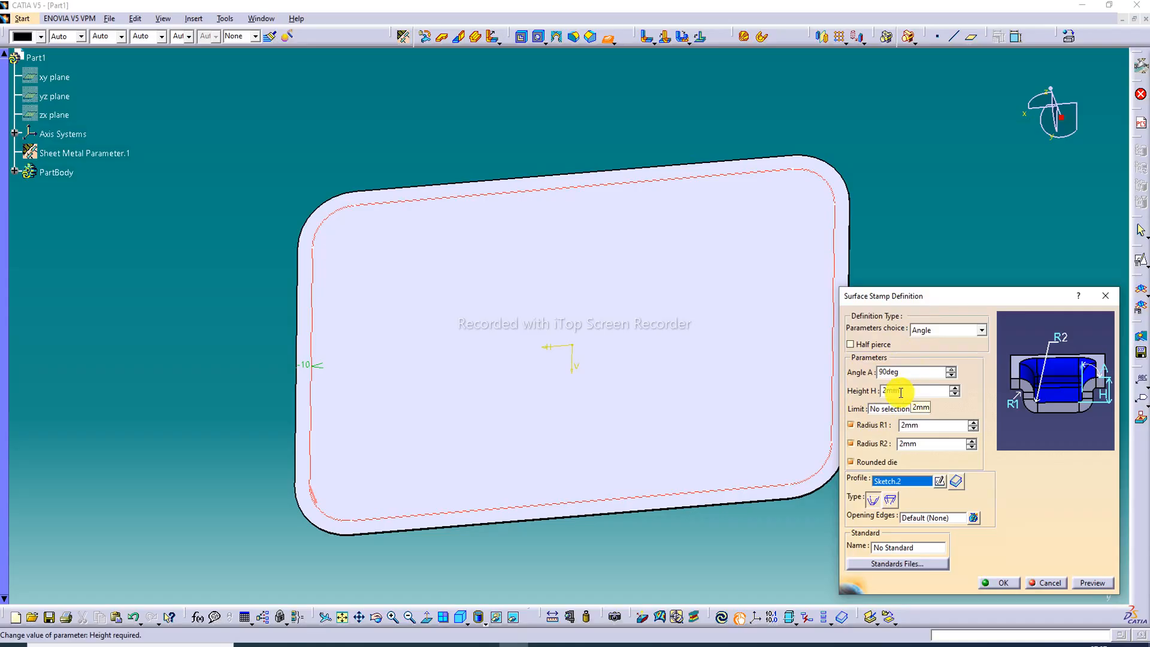
double_click(912, 392)
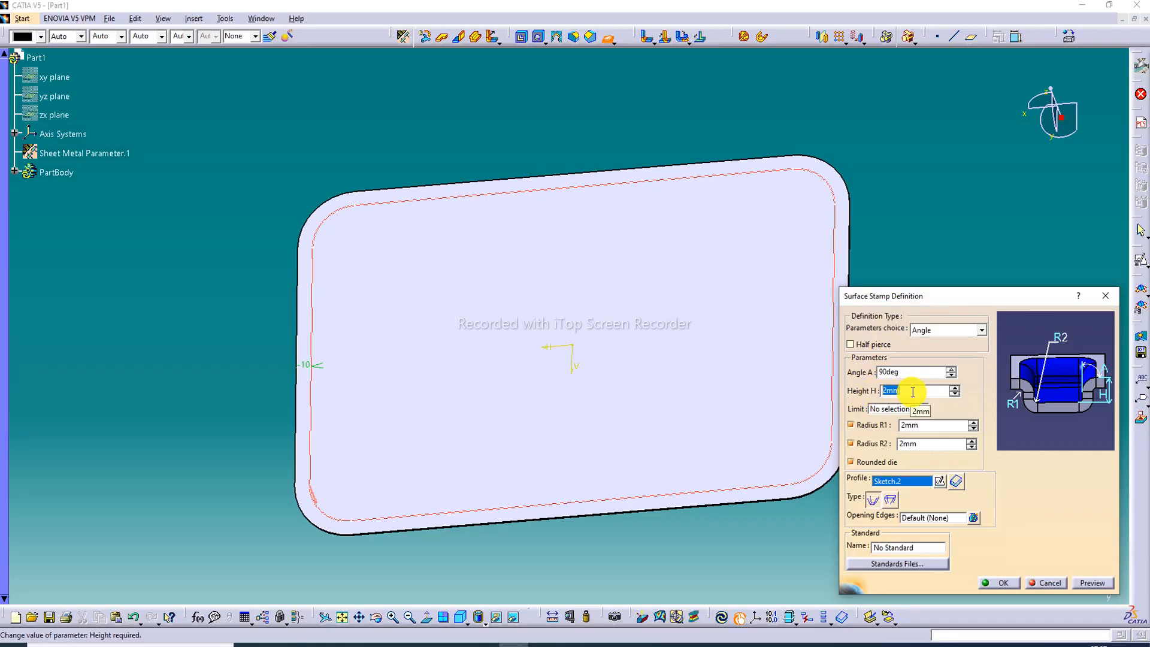
text(6.4)
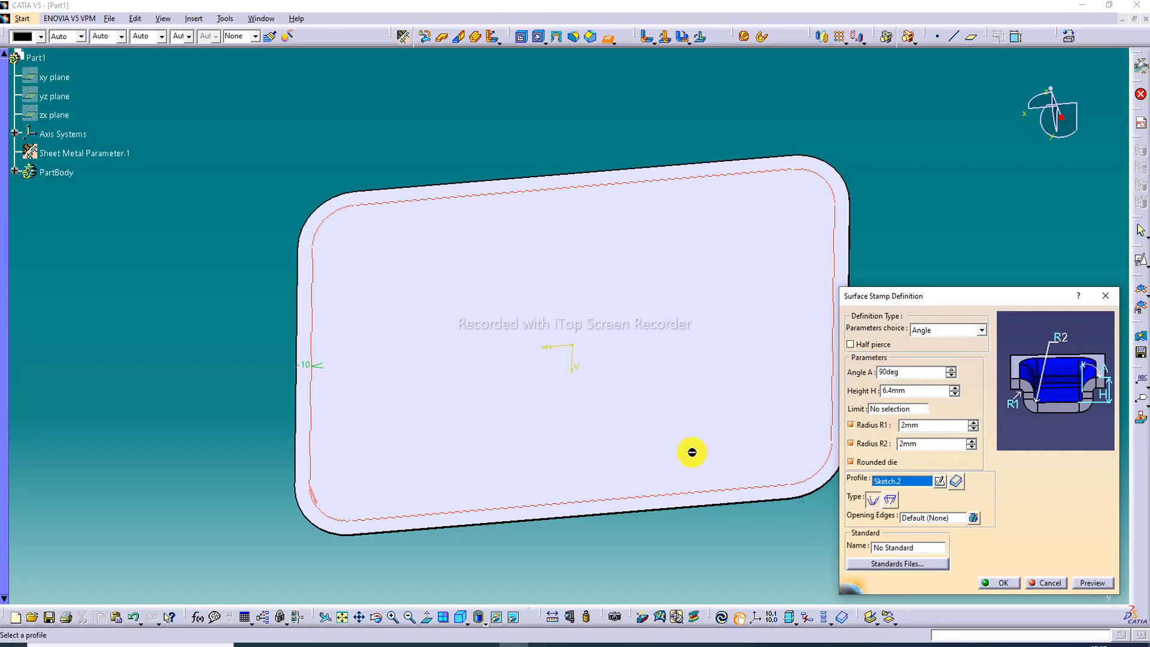
Set the stamp's radius R1 to 3.3 mm, edit radius R2, and create the surface stamp.
middle_drag(661, 353, 635, 108)
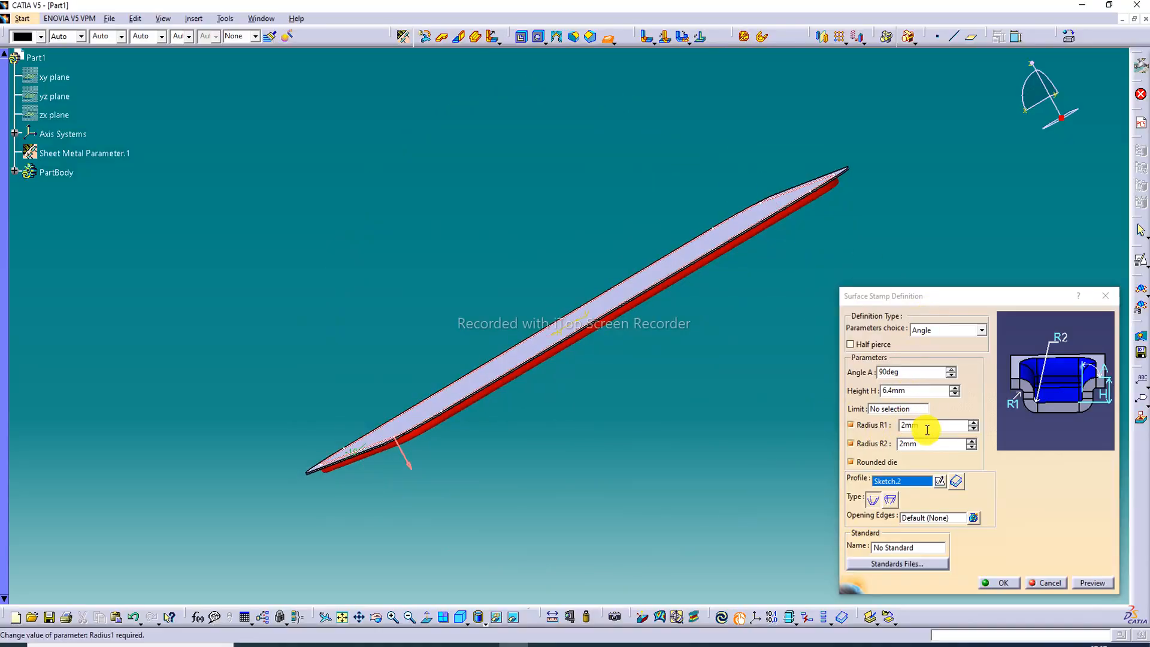
drag(925, 425, 874, 425)
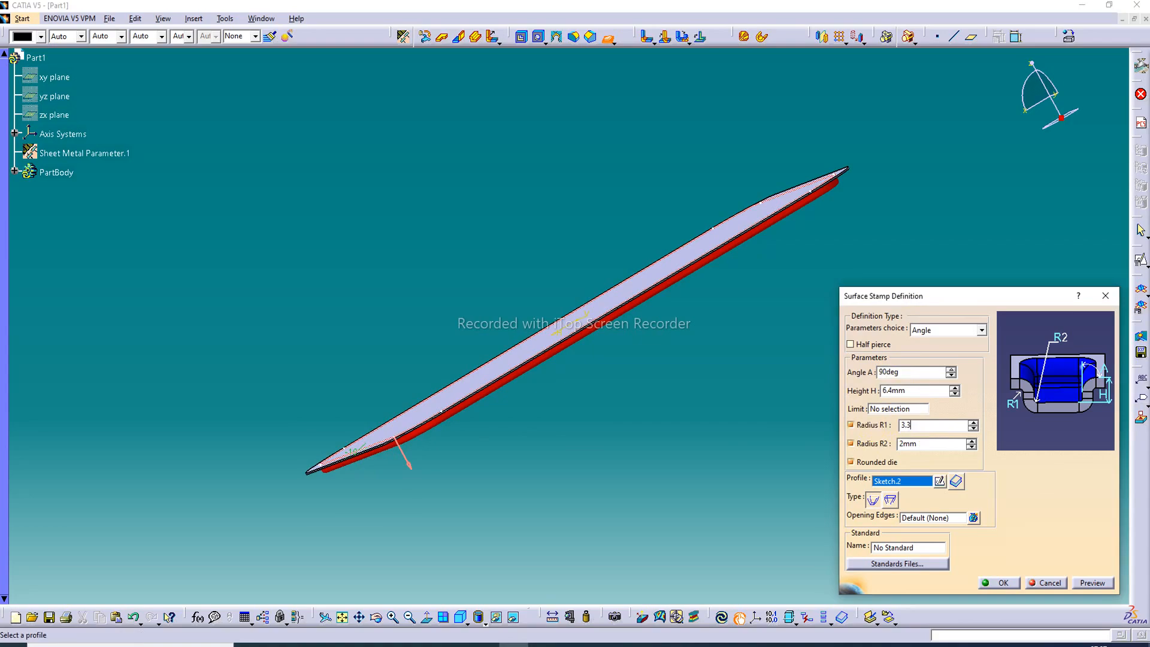
drag(919, 443, 868, 441)
click(886, 470)
click(1012, 583)
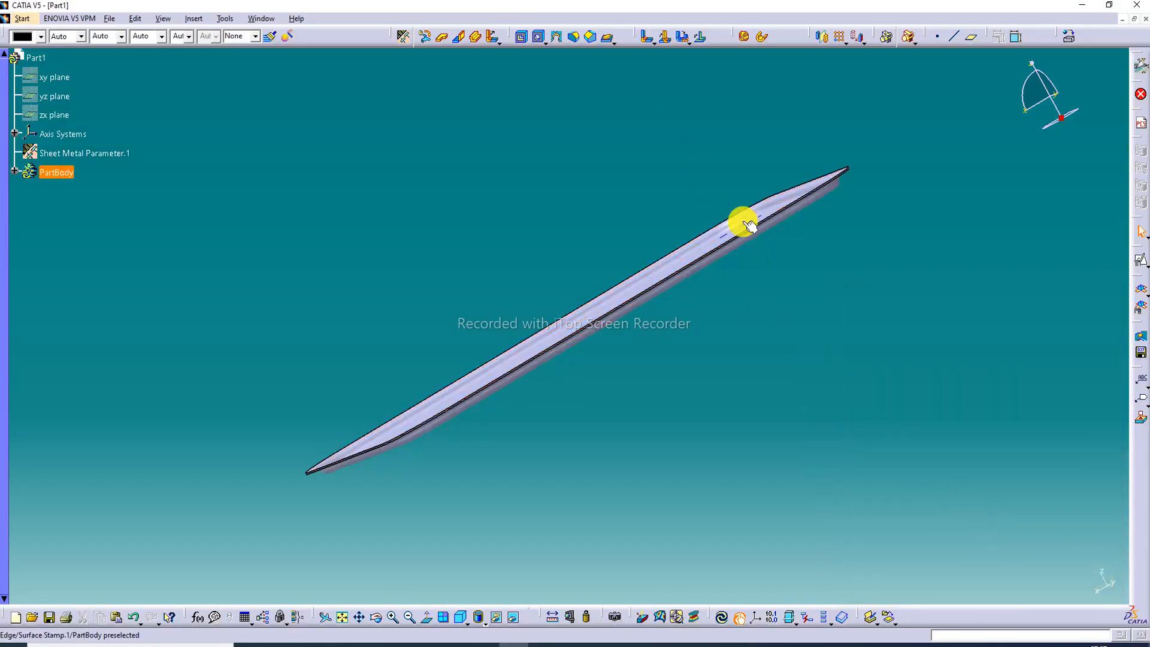
Open a positioned sketch on the stamp's recessed floor face with implicit origin and orientation.
middle_drag(741, 224, 736, 451)
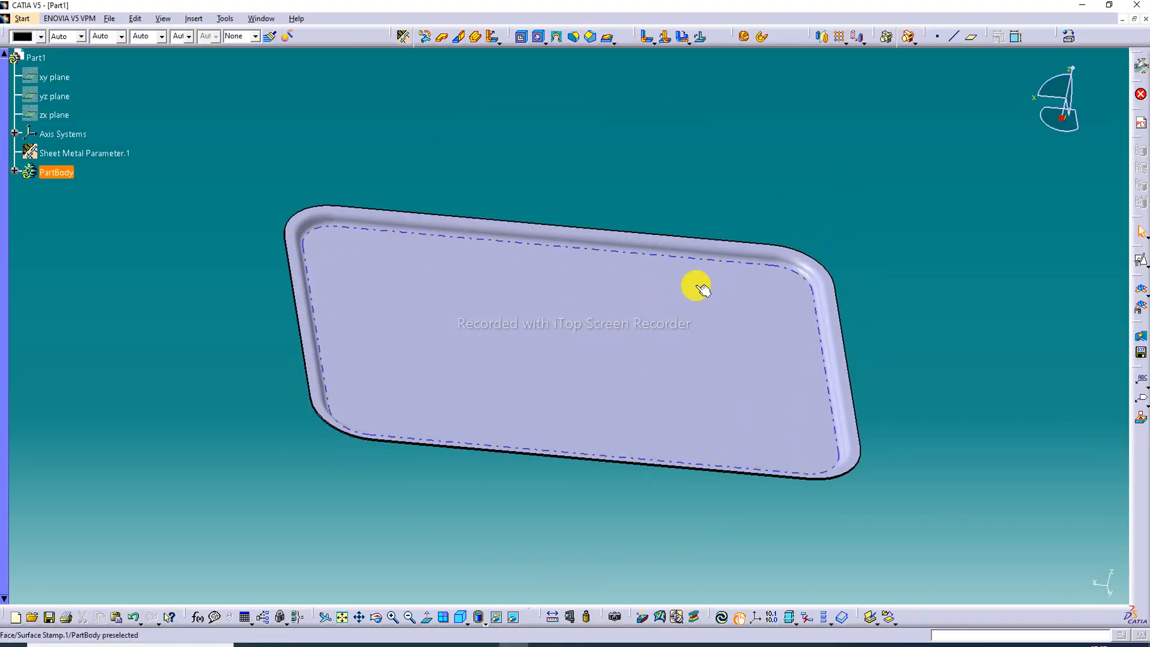
click(583, 316)
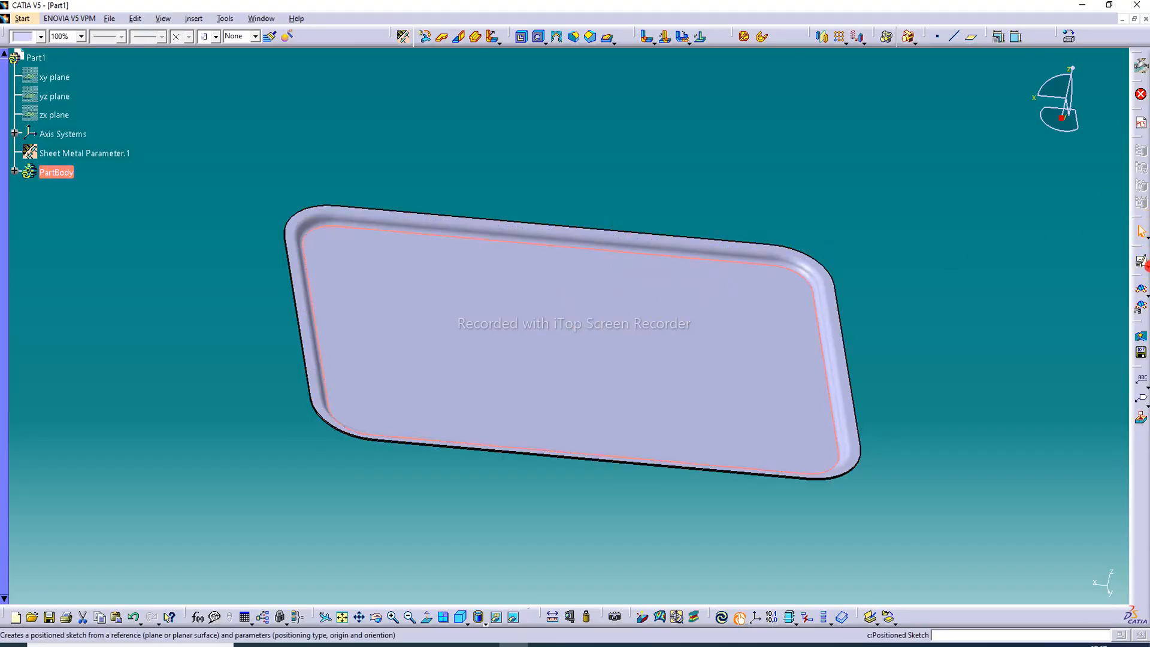
click(1144, 270)
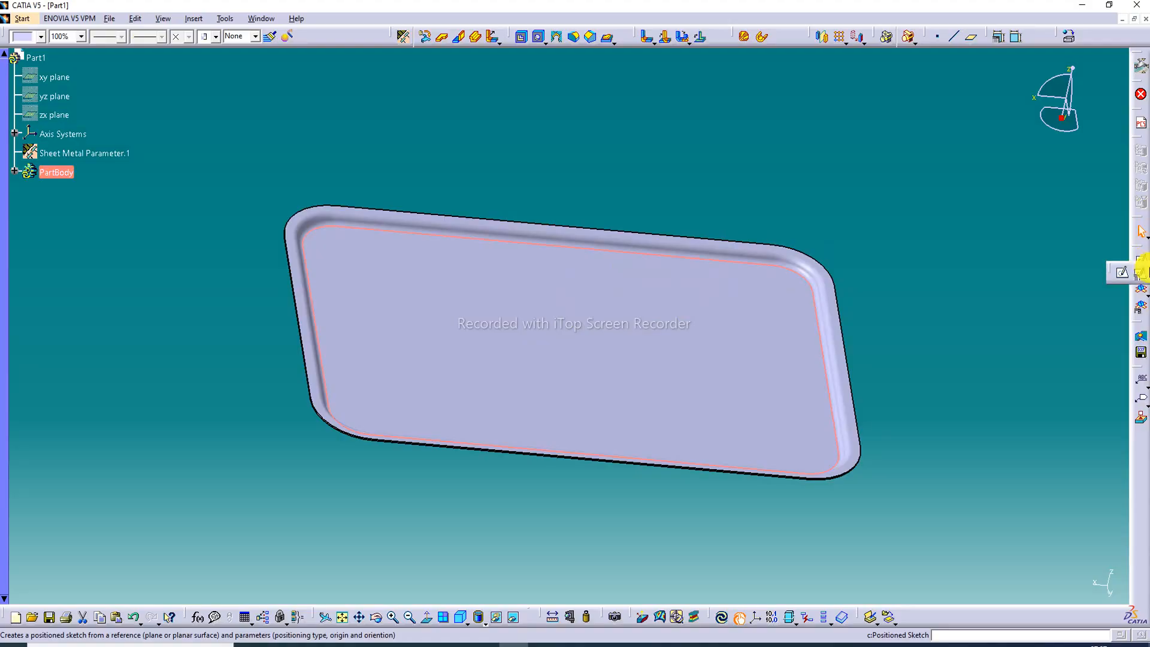
click(1139, 275)
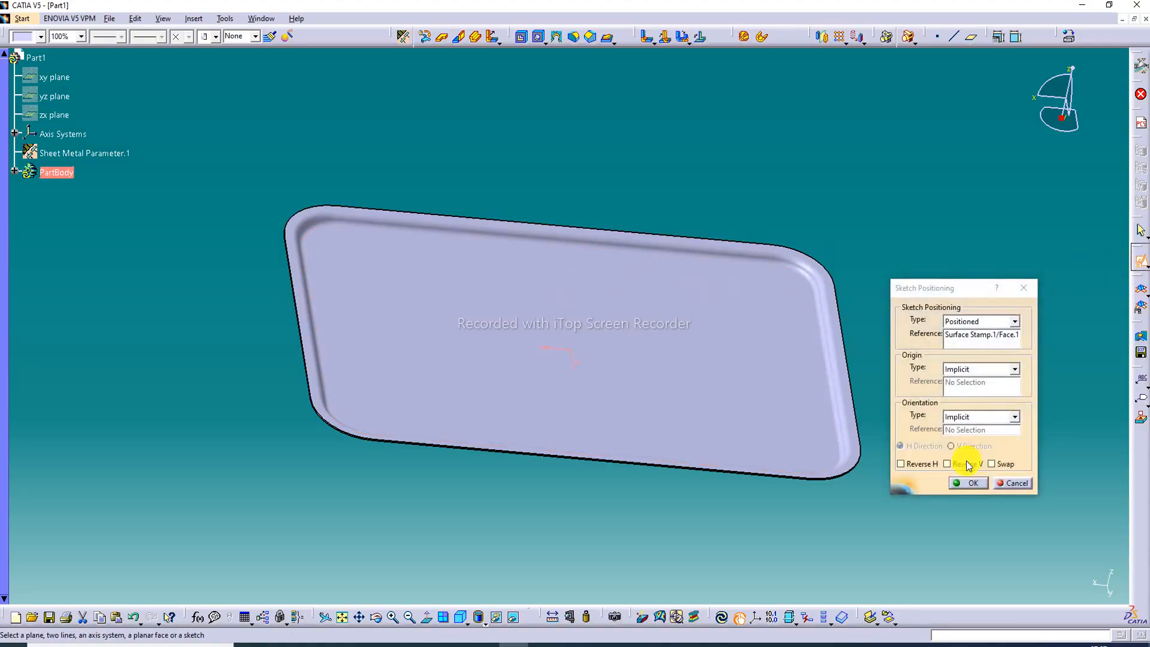
click(969, 484)
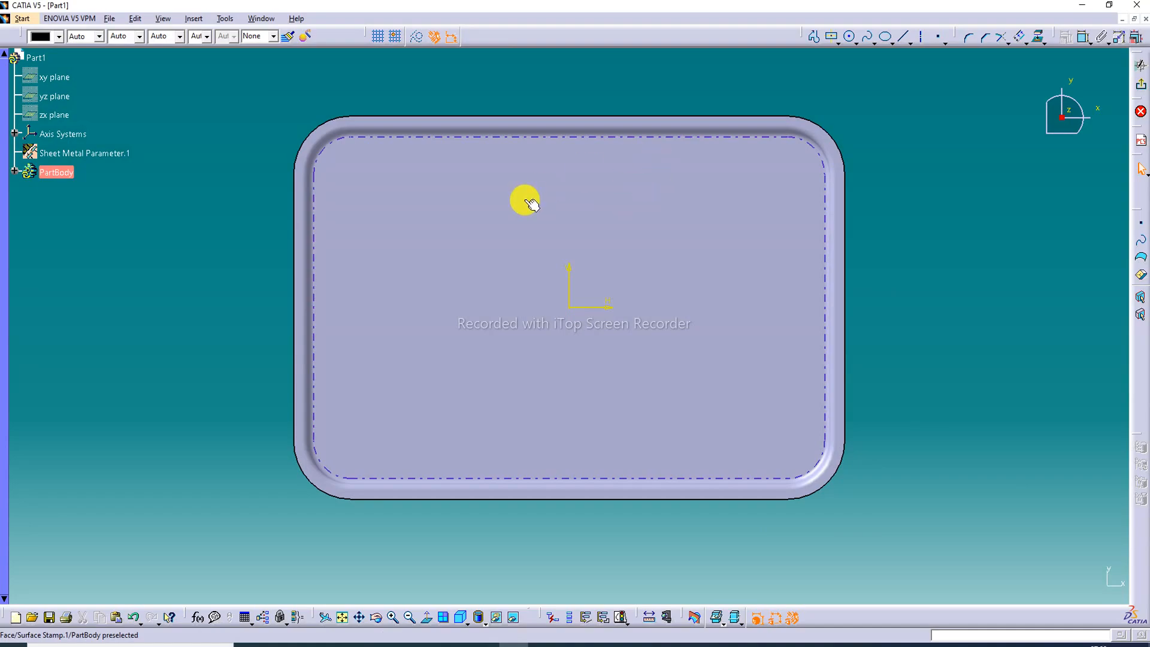
middle_drag(525, 200, 527, 188)
click(524, 200)
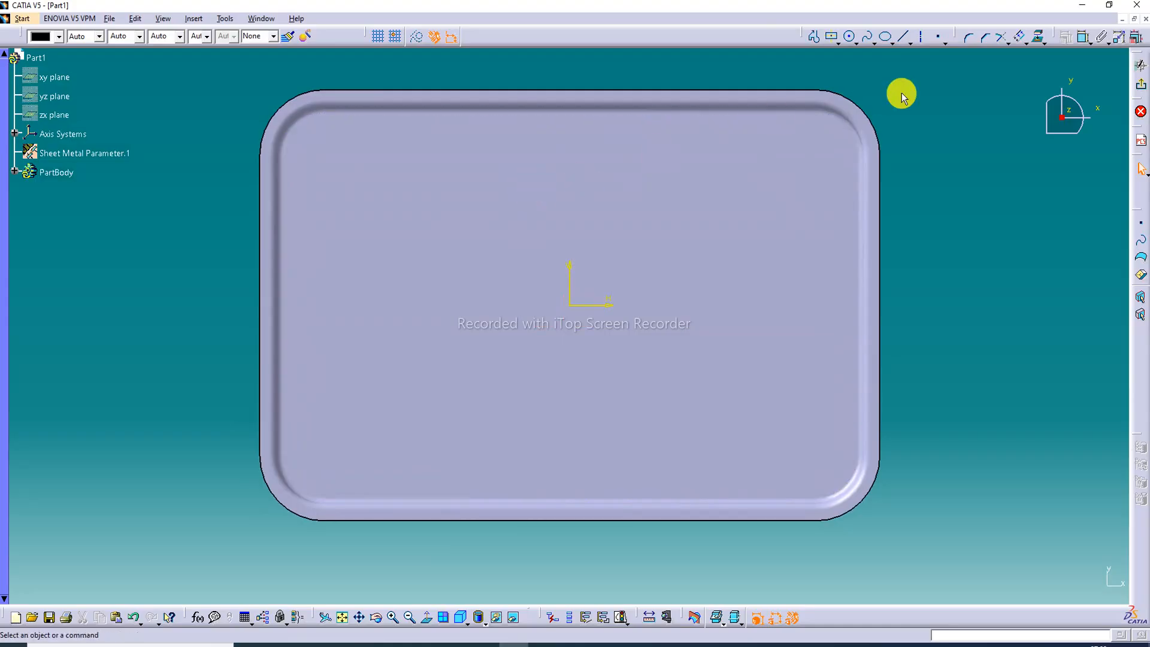
Sketch a circle about 159 mm in diameter on the left half of the stamped floor, level with the sketch origin.
click(850, 37)
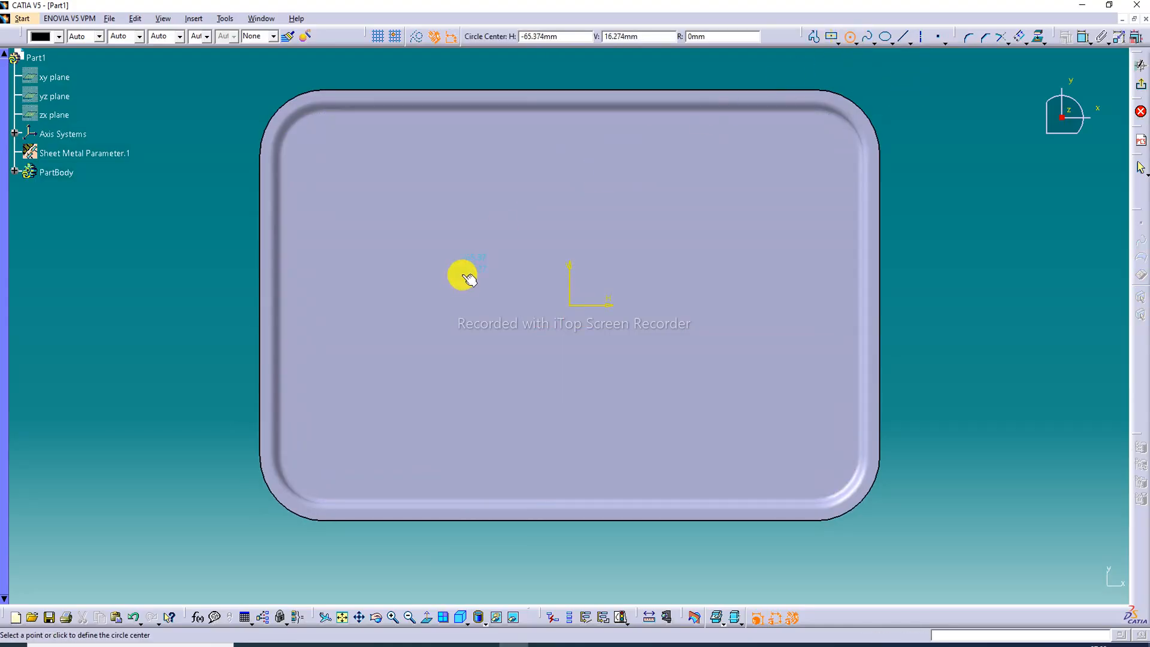
click(428, 306)
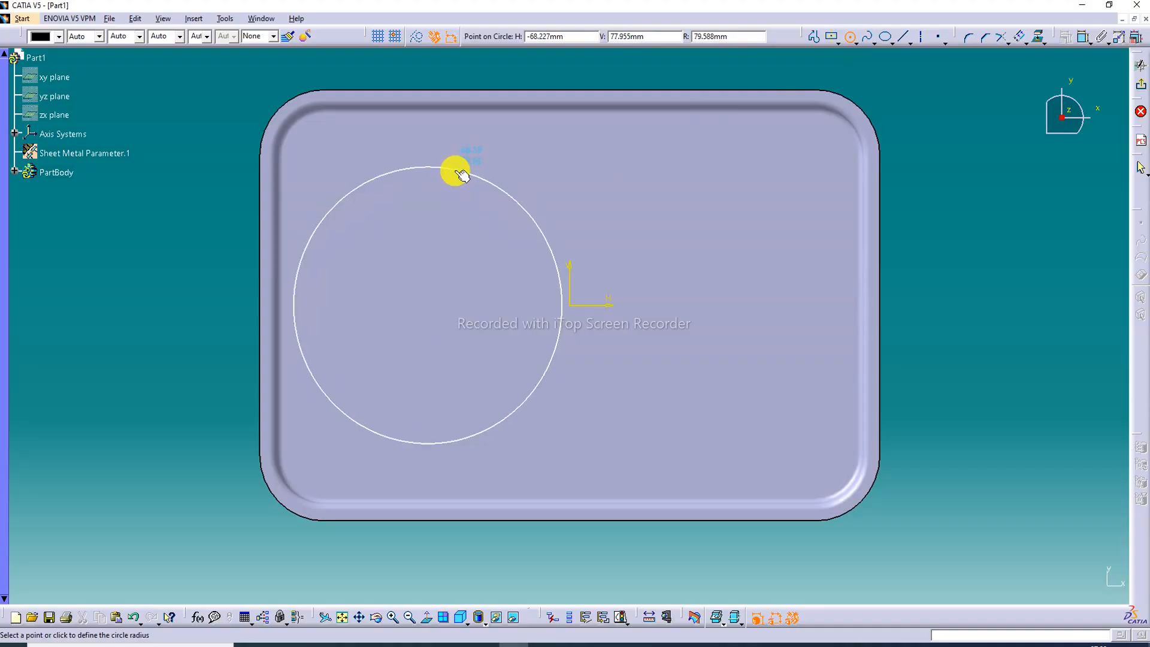
click(454, 172)
click(975, 254)
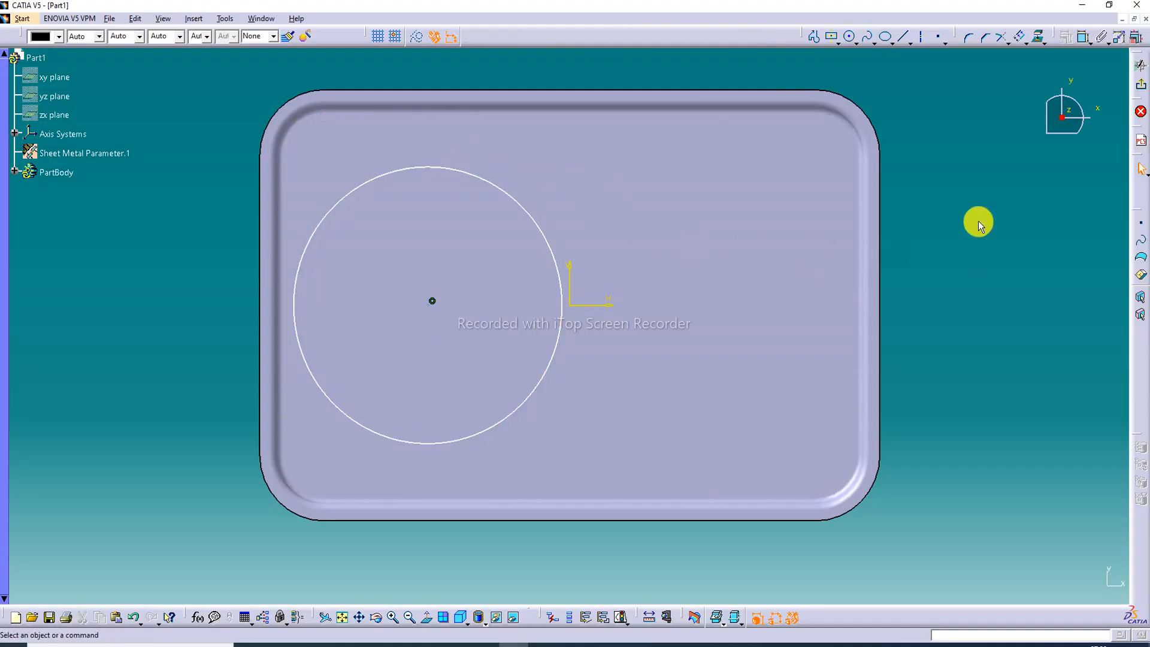
Sketch a centered rectangle in the upper-right area of the stamped floor, beside the circle.
click(838, 40)
click(849, 187)
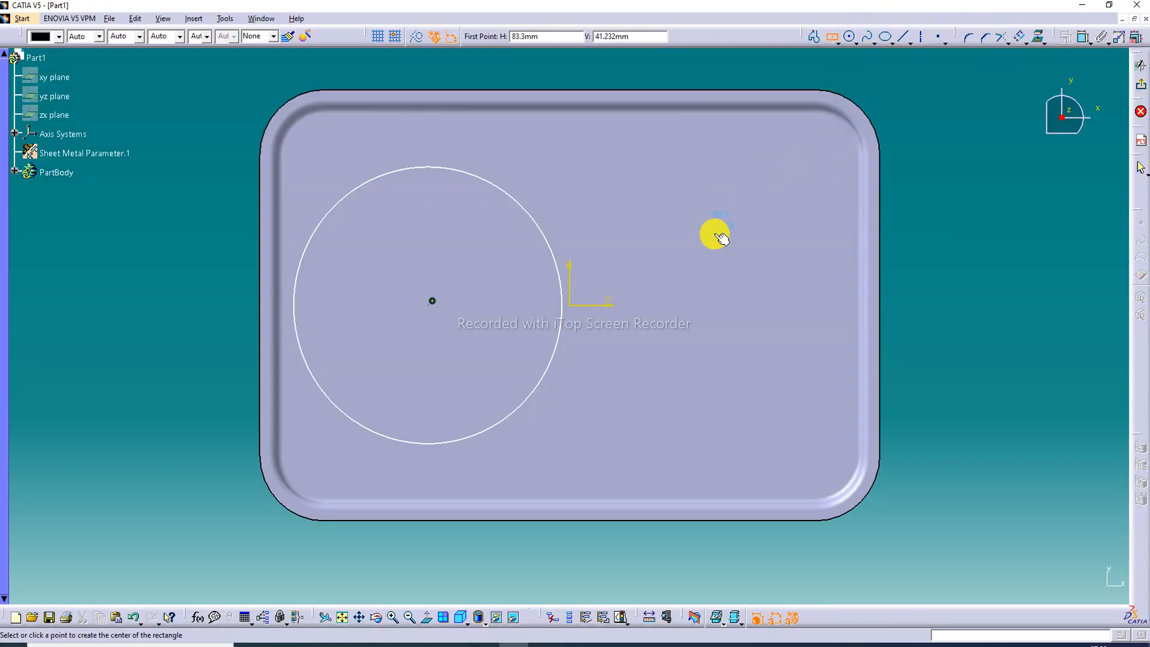
click(703, 229)
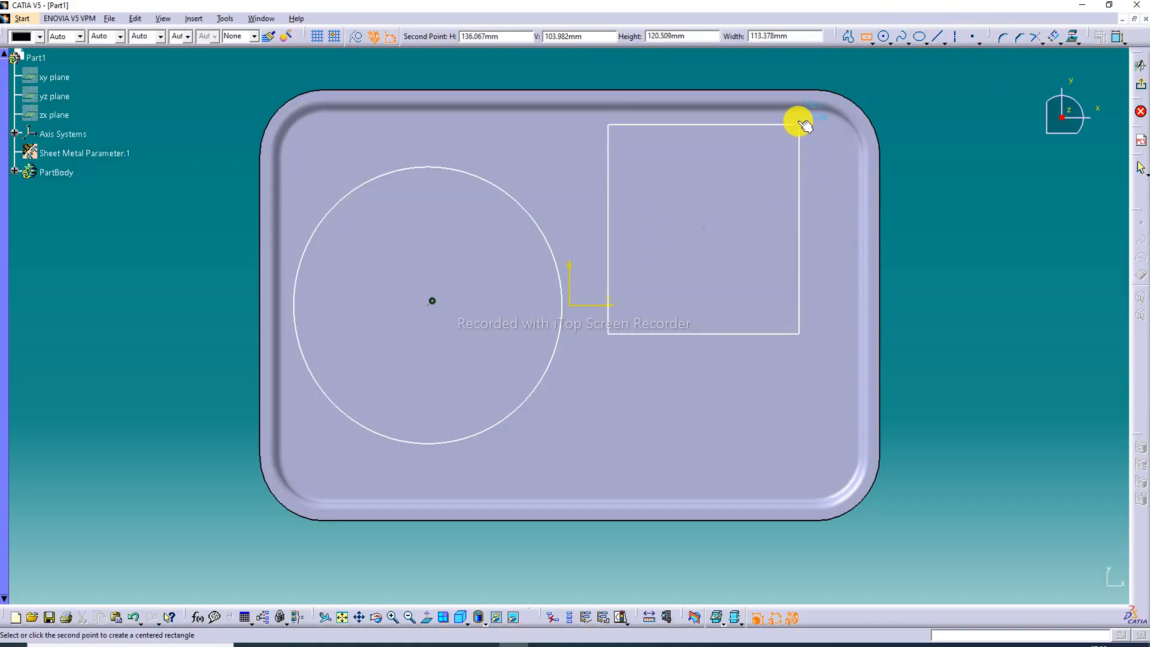
click(812, 146)
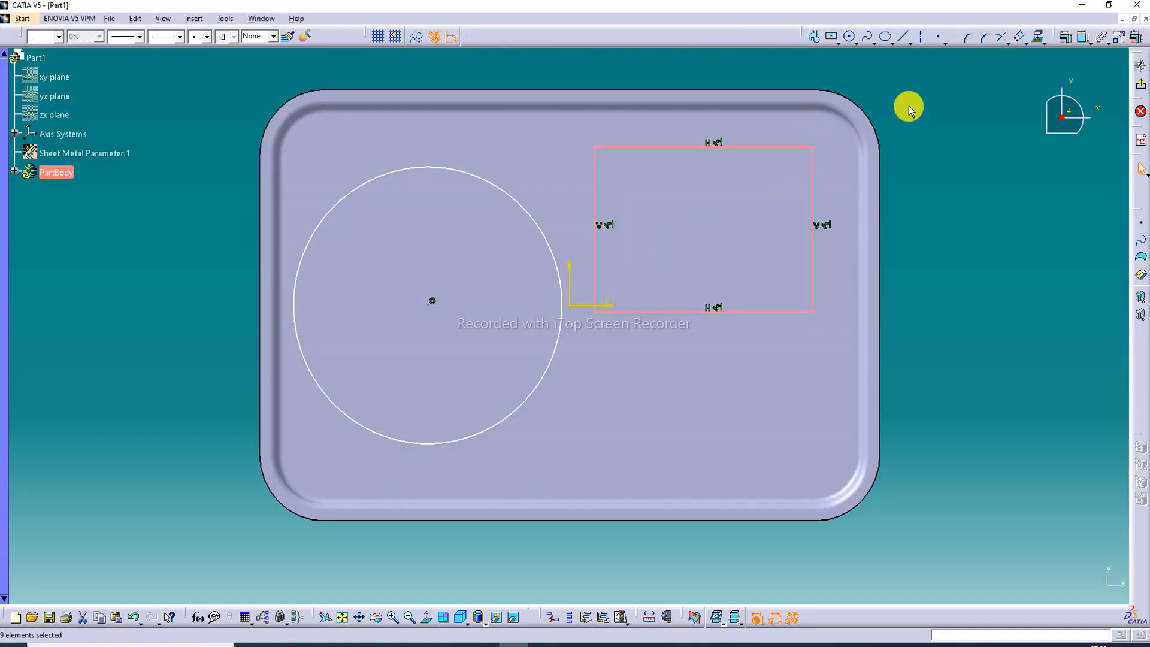
click(908, 107)
Sketch a second, lower centered rectangle directly below the first, with its center vertically aligned to the upper one's.
click(832, 36)
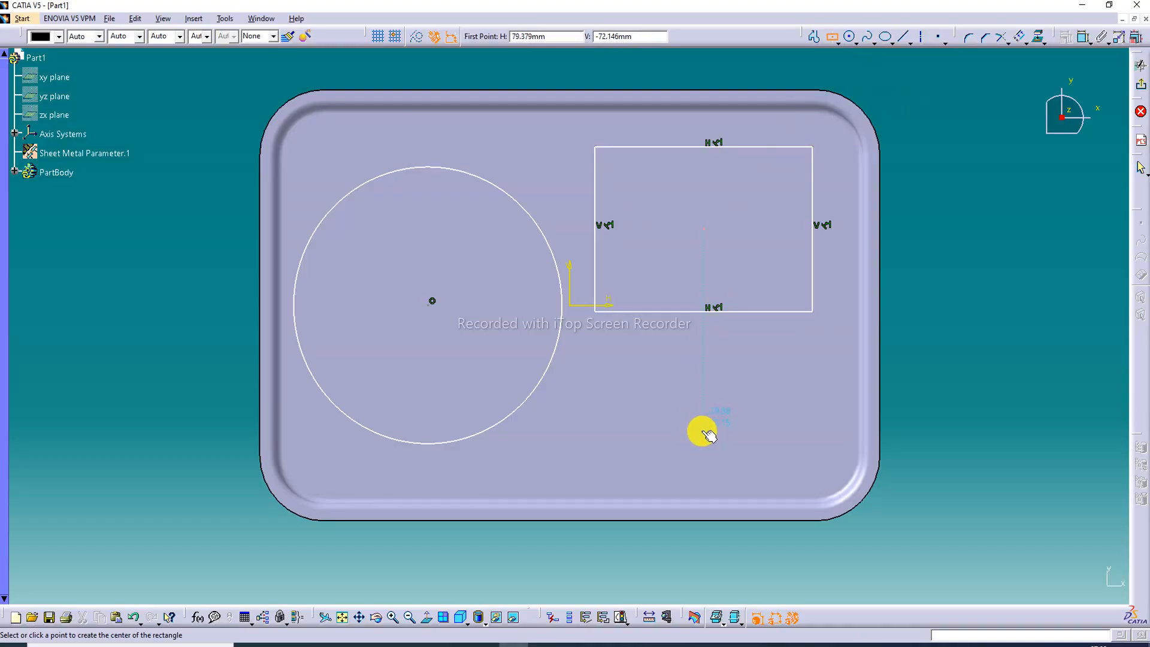
click(704, 431)
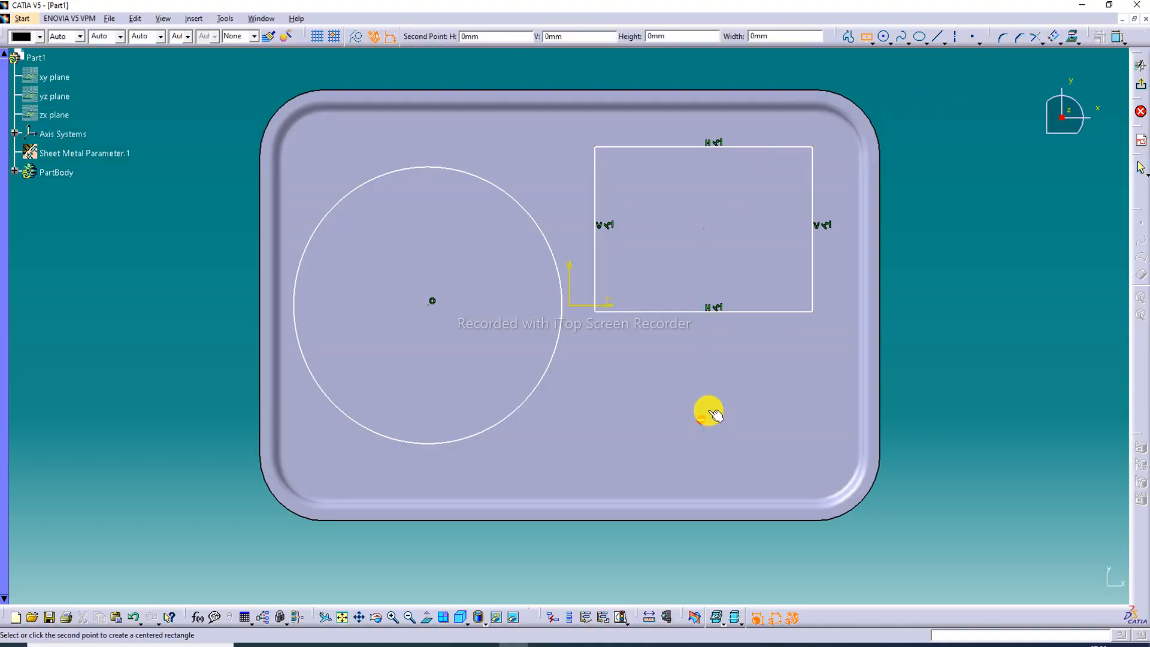
click(819, 372)
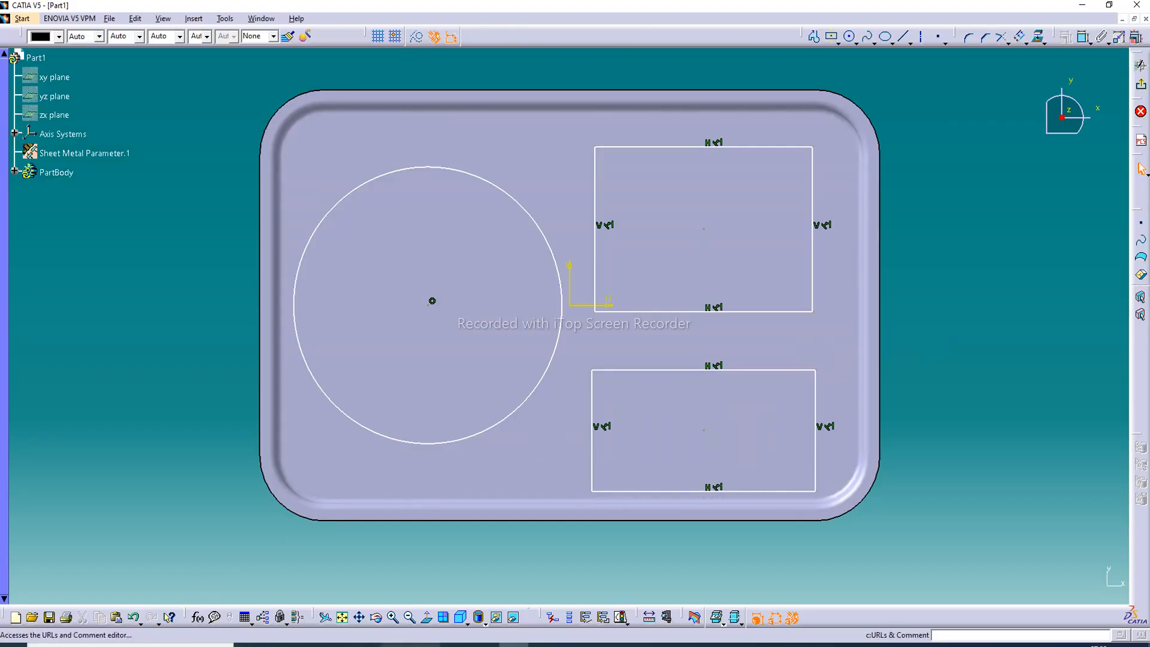
click(488, 646)
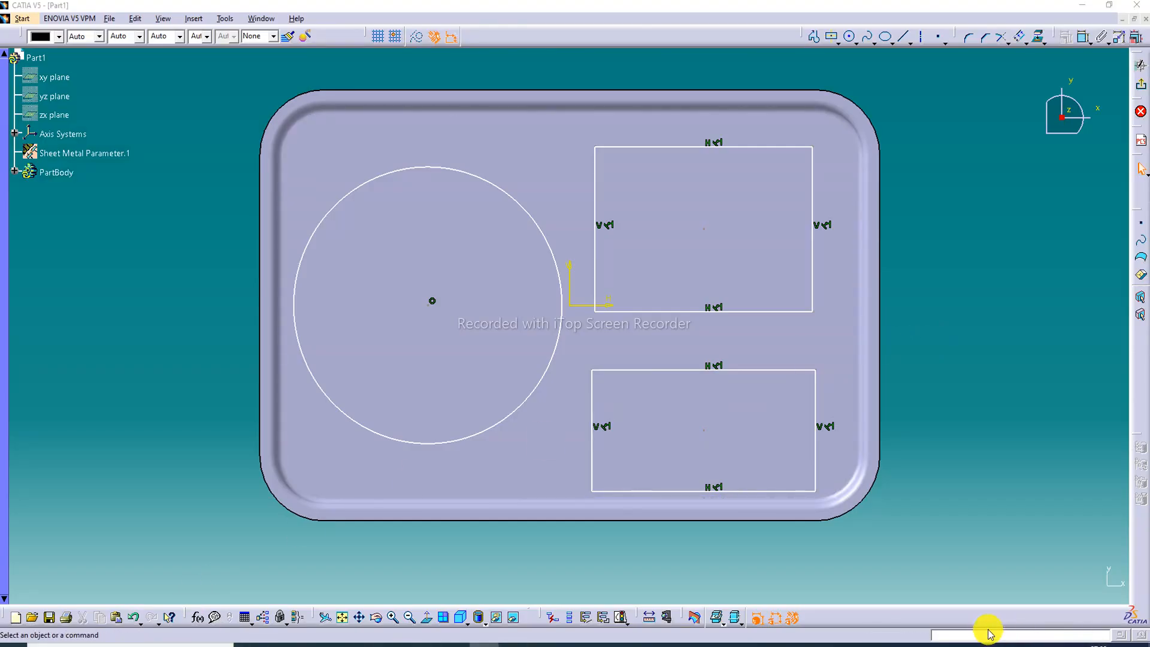
click(1120, 634)
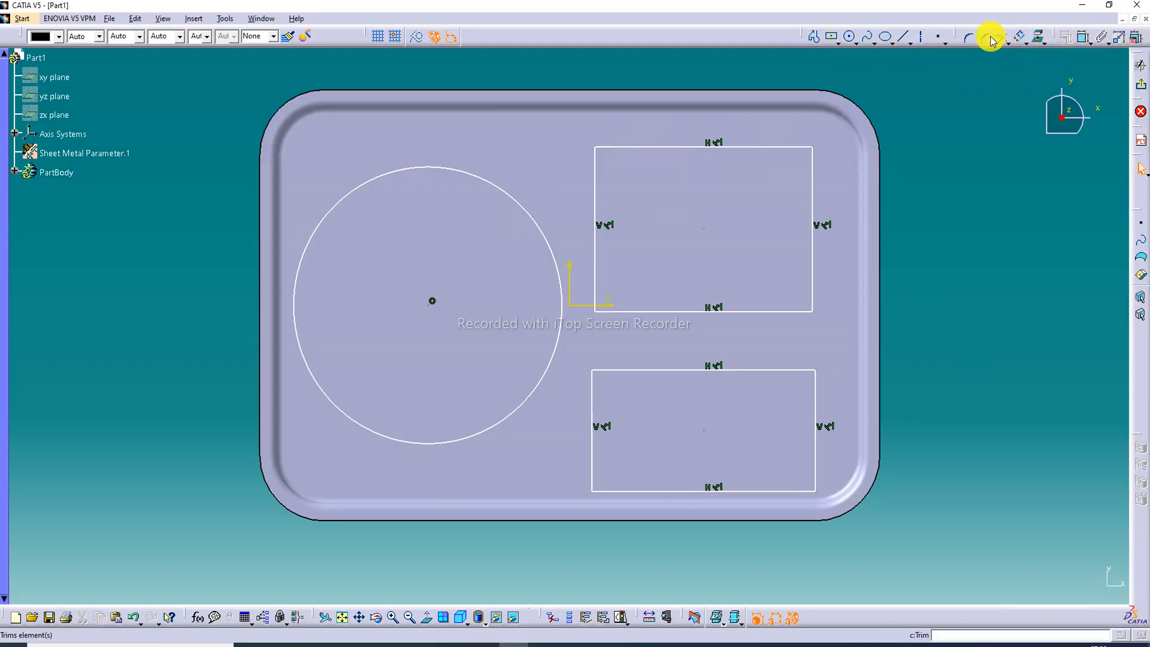
Round all corners of both rectangles with an 18 mm radius.
click(970, 41)
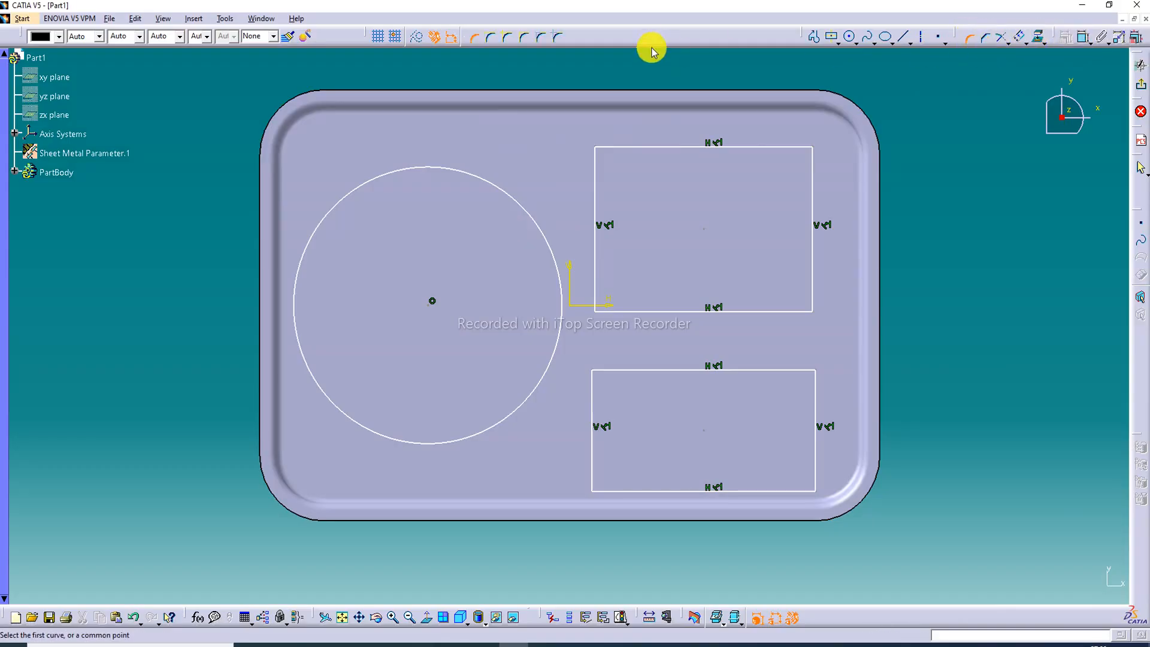
drag(555, 73, 853, 504)
drag(844, 518, 845, 514)
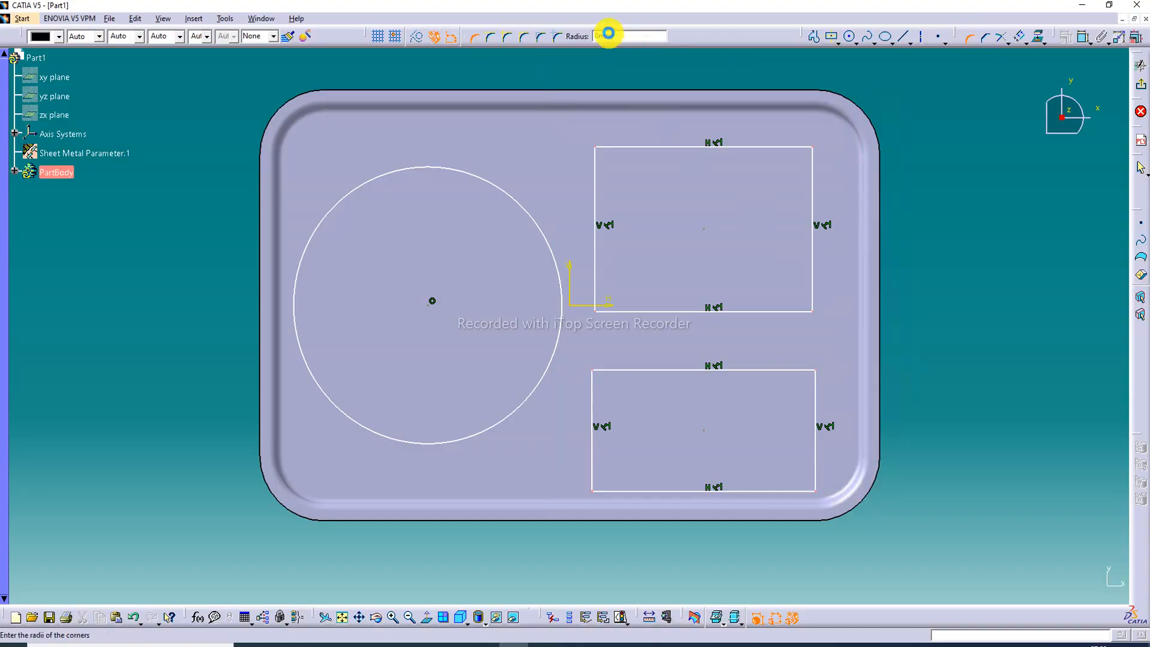
double_click(608, 34)
text(18)
key(Return)
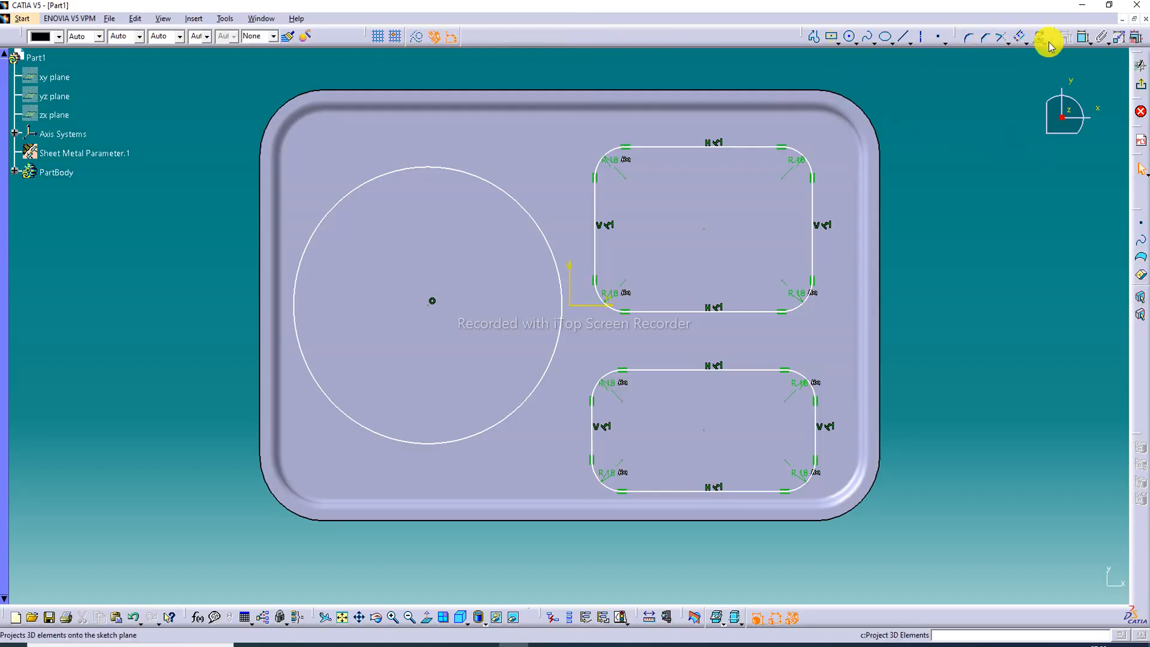
Dimension the circle's diameter and the distance from its center to the left straight edge of the stamped floor.
click(1082, 40)
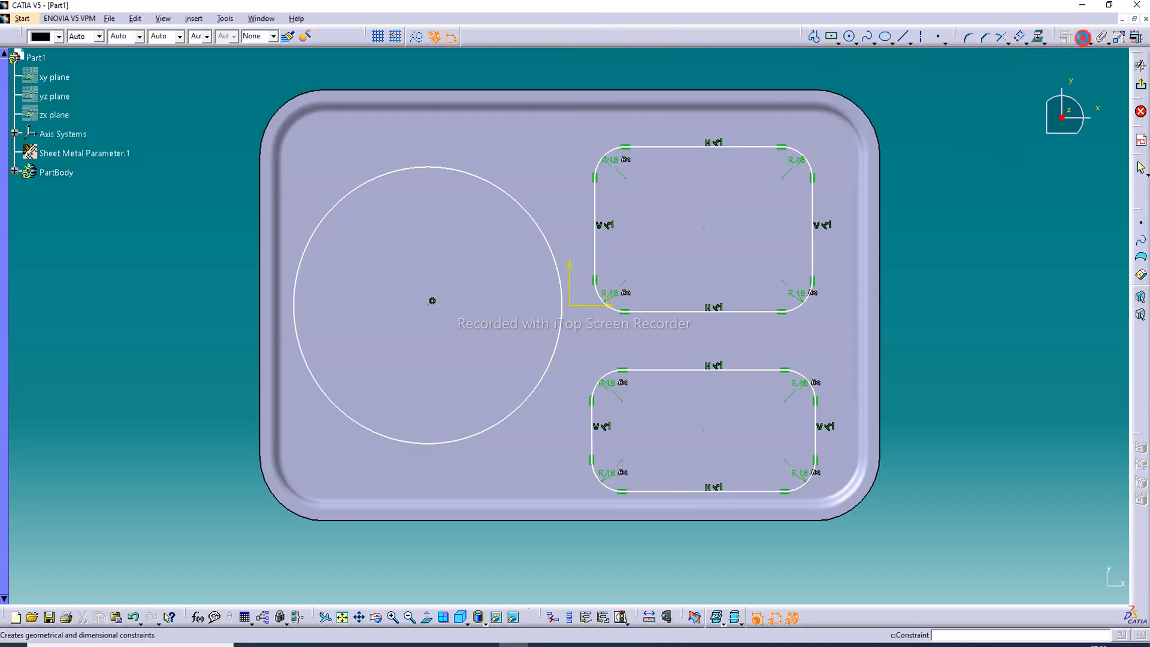
click(440, 171)
click(538, 71)
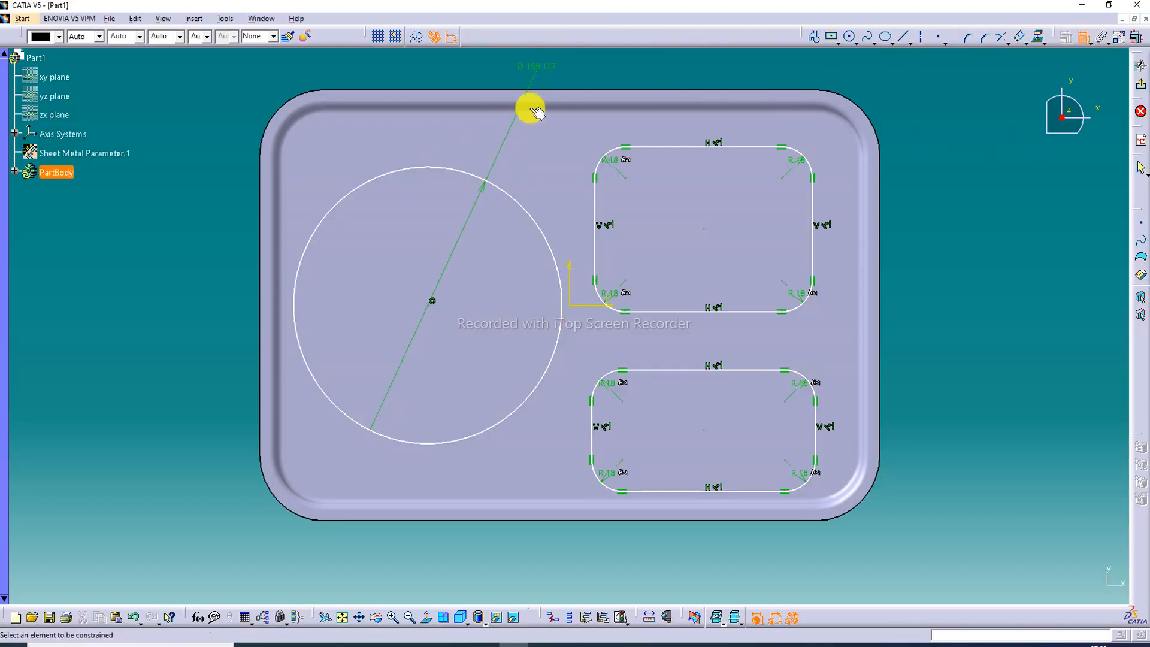
click(432, 302)
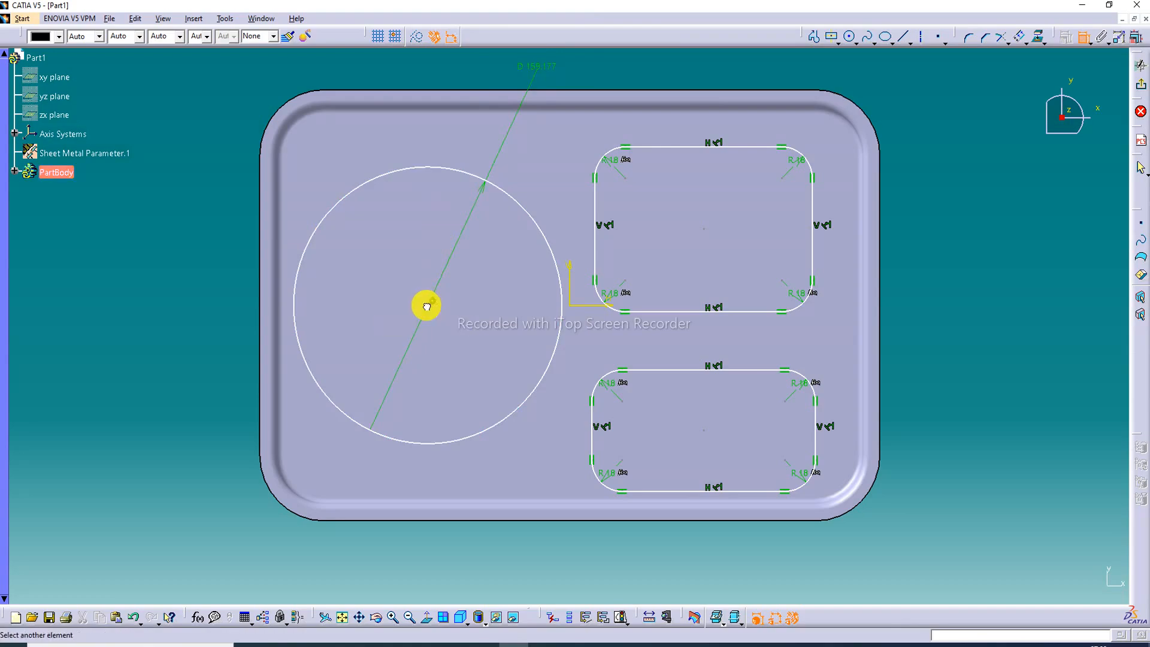
click(289, 313)
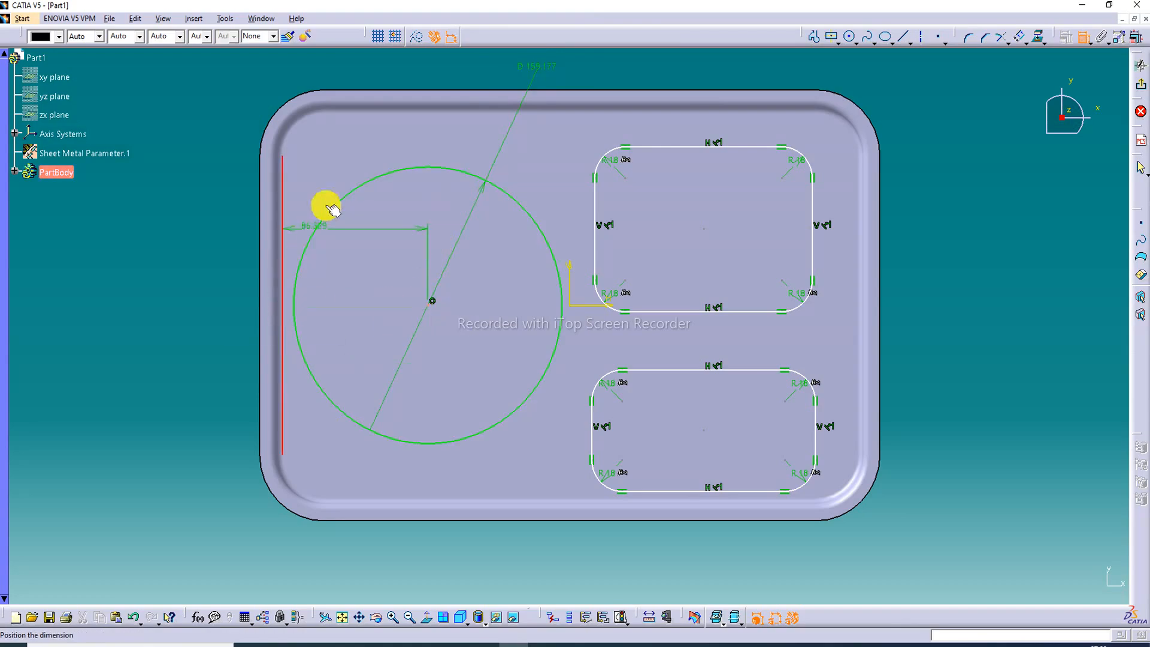
click(349, 78)
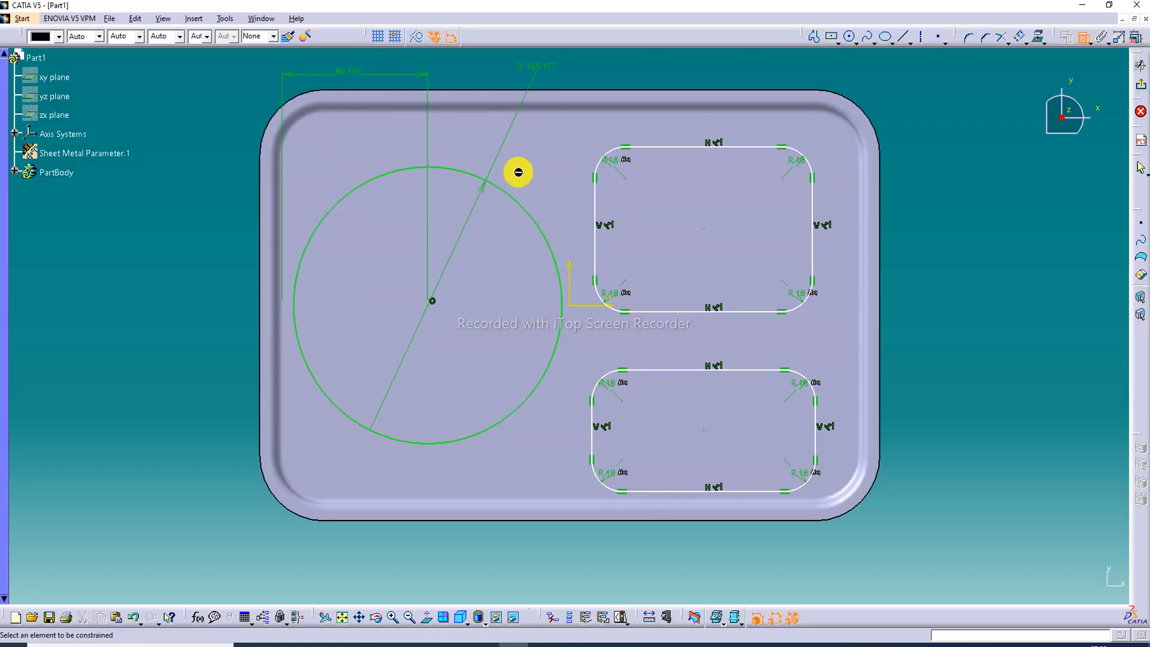
Dimension the upper rounded rectangle's overall width and height.
ctrl+middle_drag(524, 174, 562, 182)
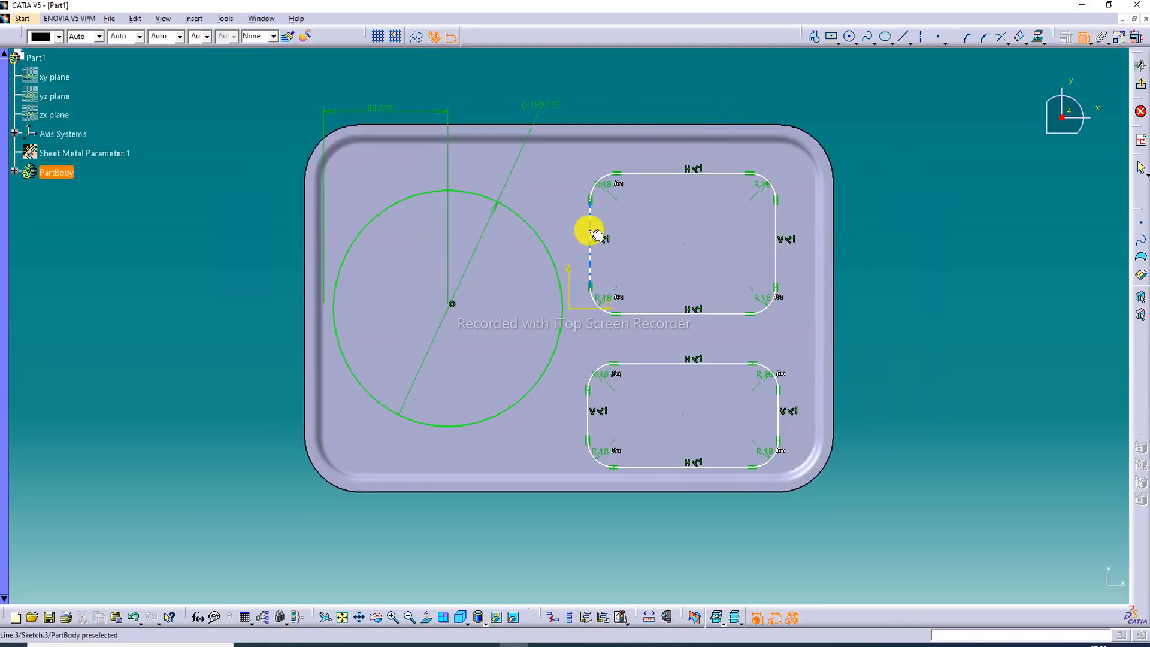
click(590, 230)
click(776, 233)
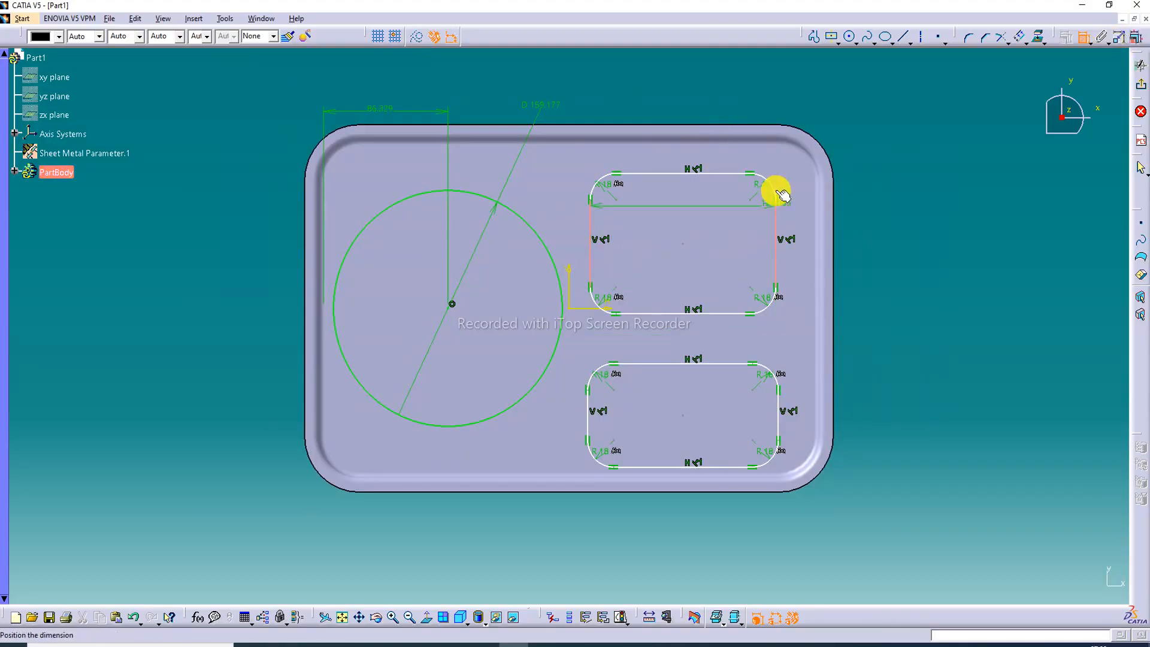
click(712, 88)
click(716, 175)
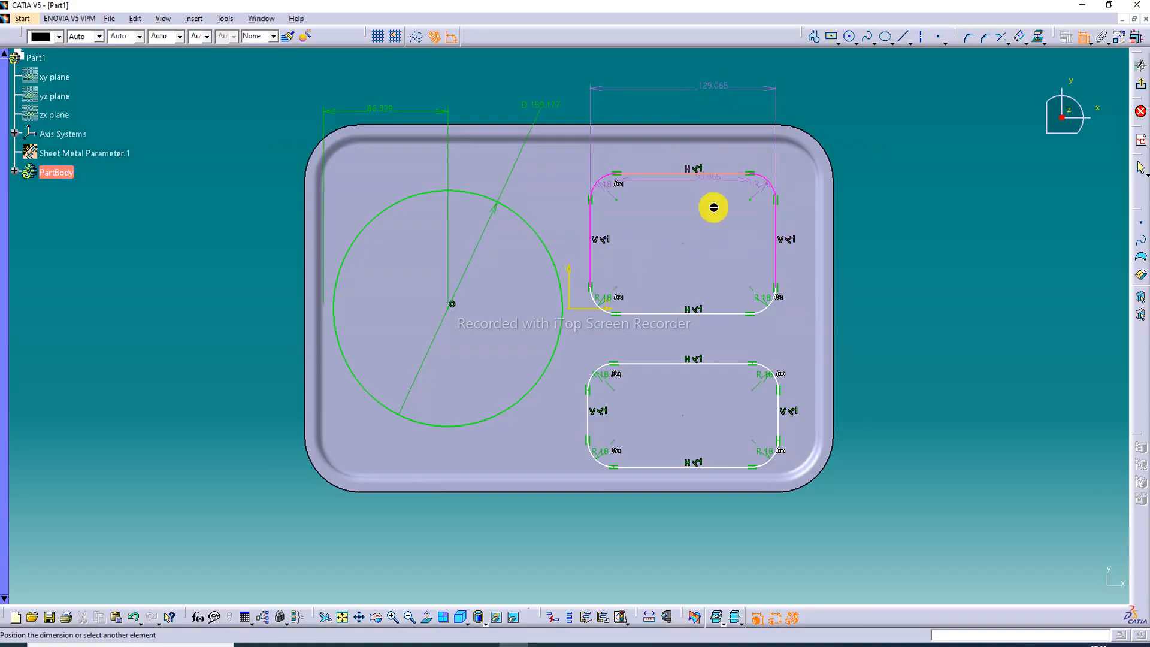
click(721, 313)
click(877, 247)
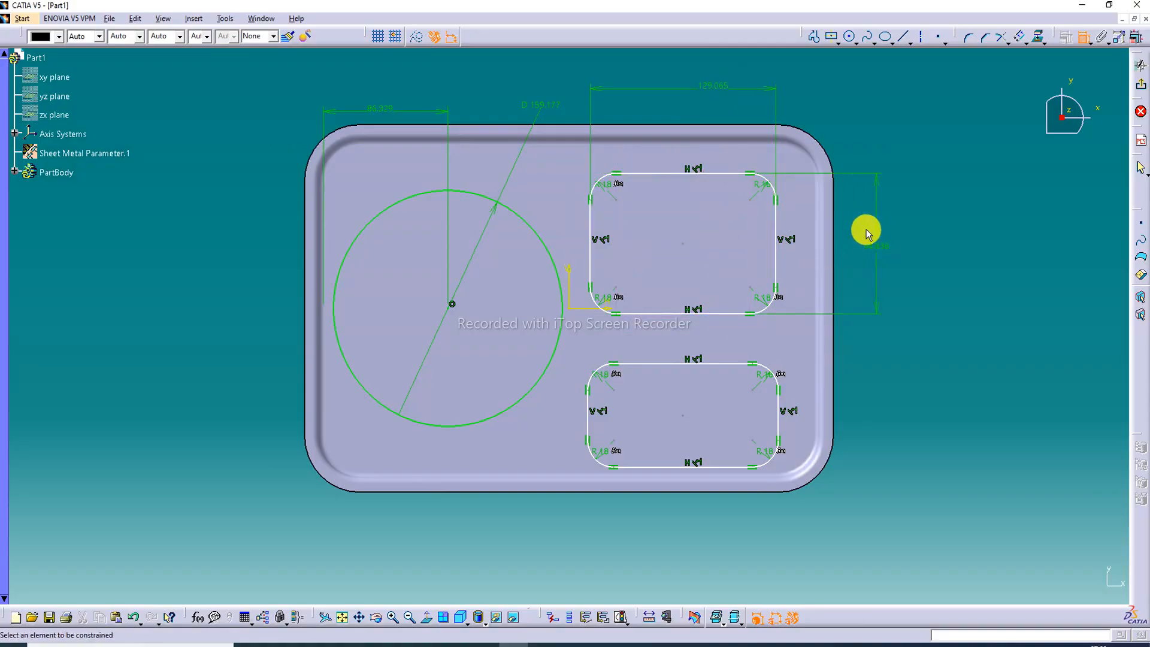
Dimension the lower rounded rectangle's height and overall width.
click(723, 363)
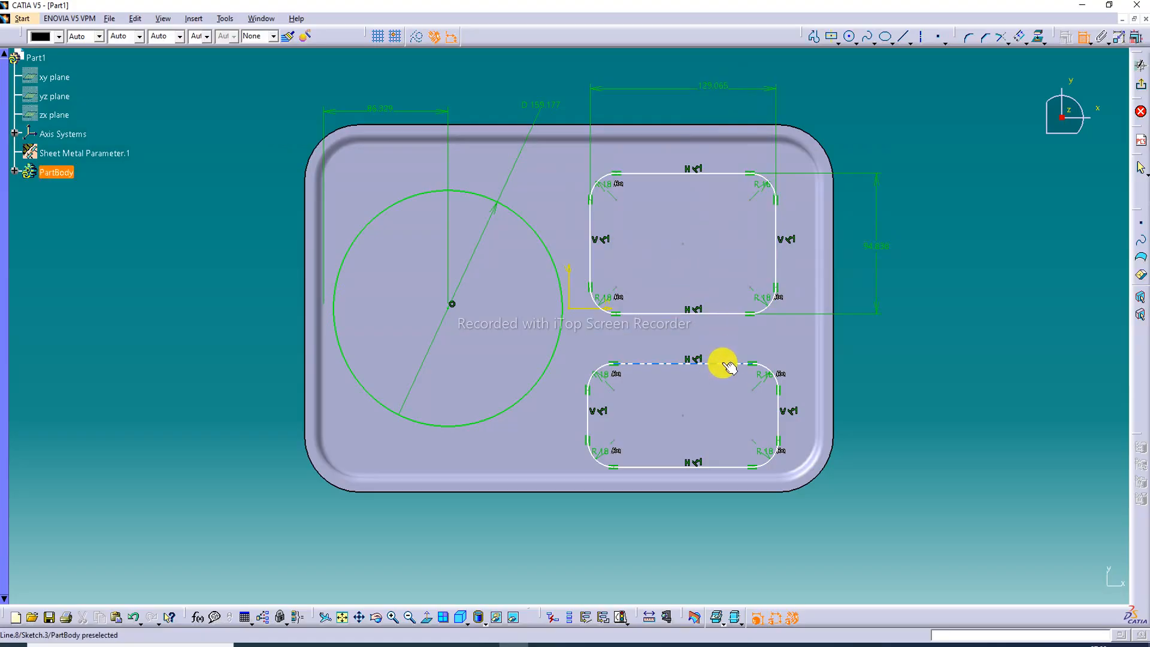
click(721, 466)
click(864, 419)
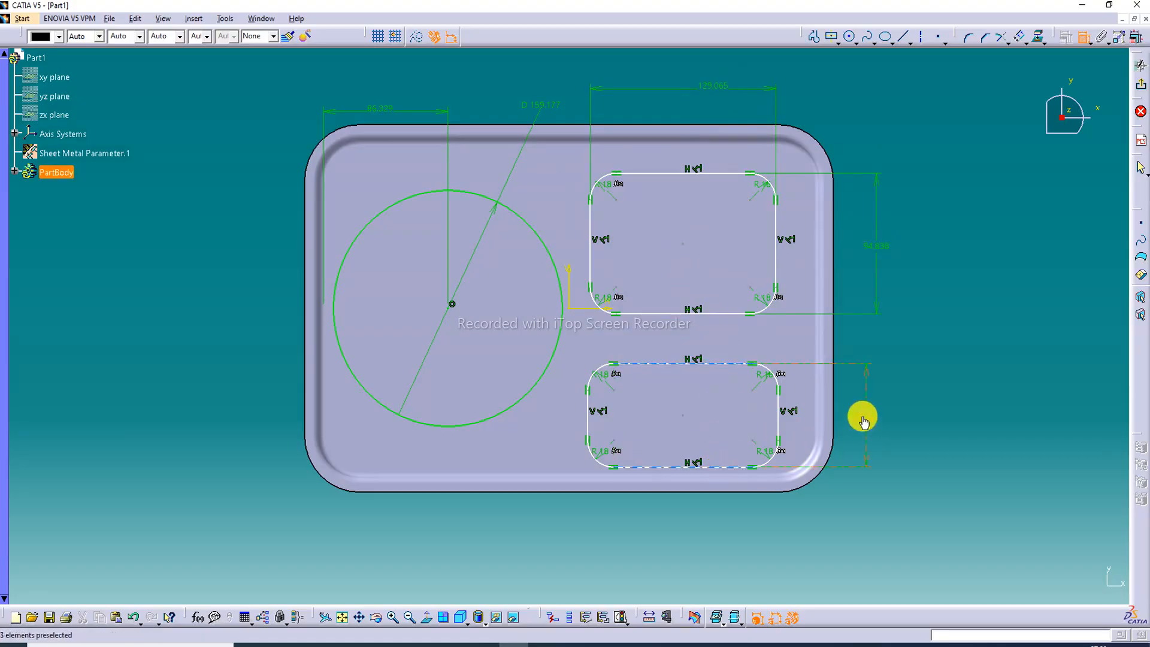
click(587, 421)
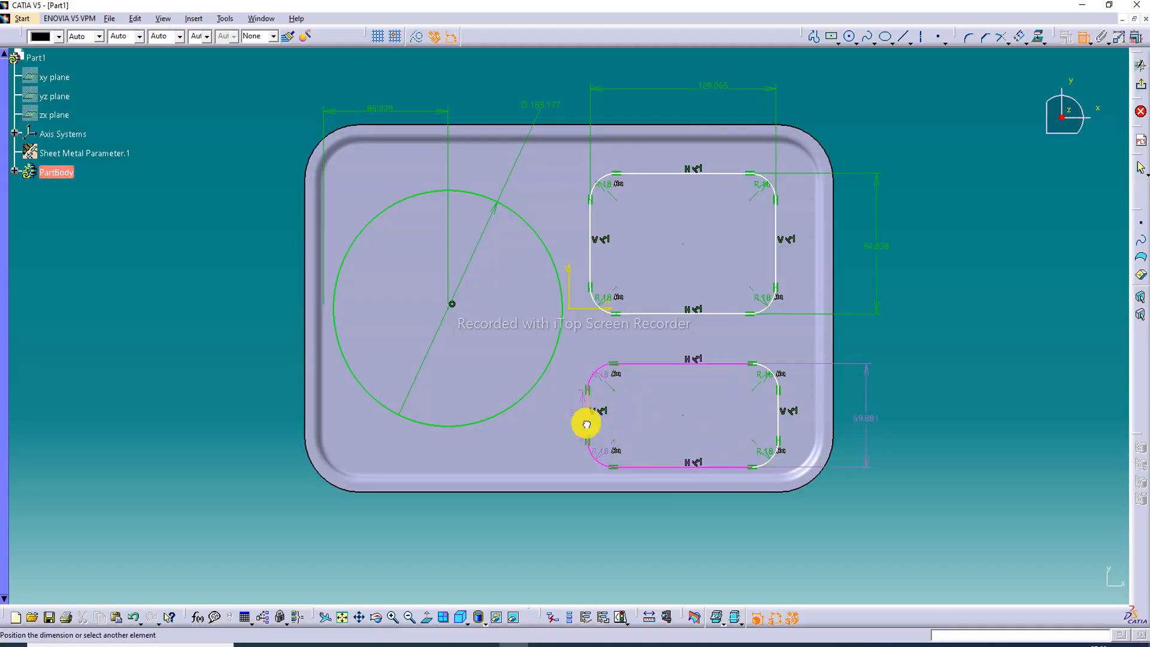
click(778, 408)
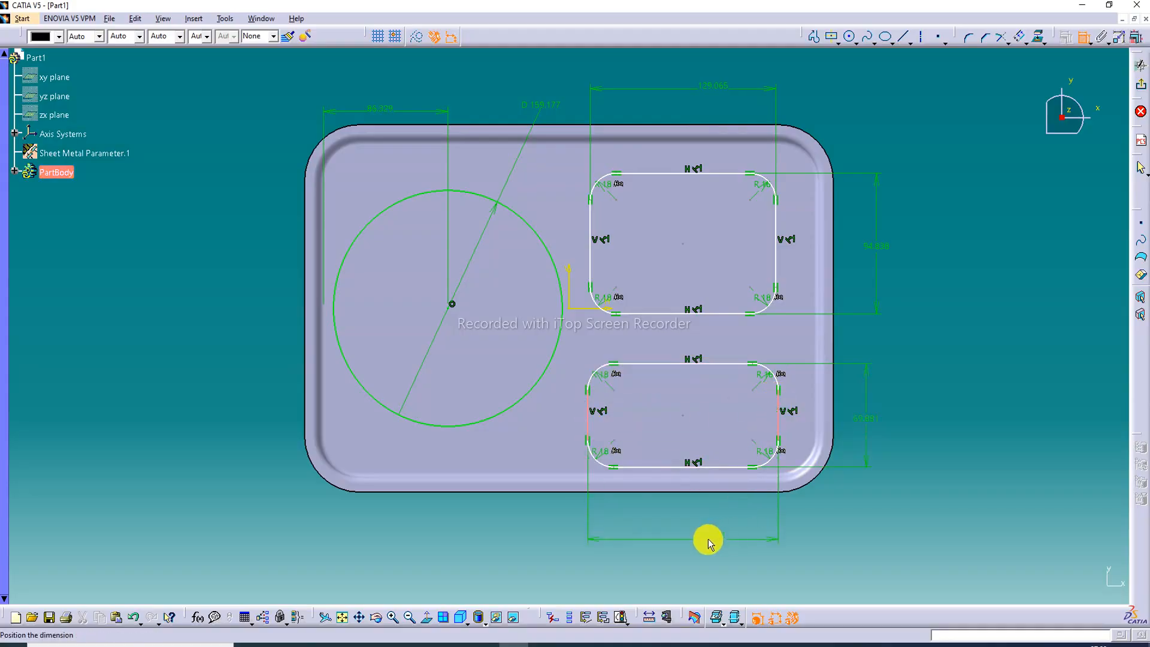
click(712, 530)
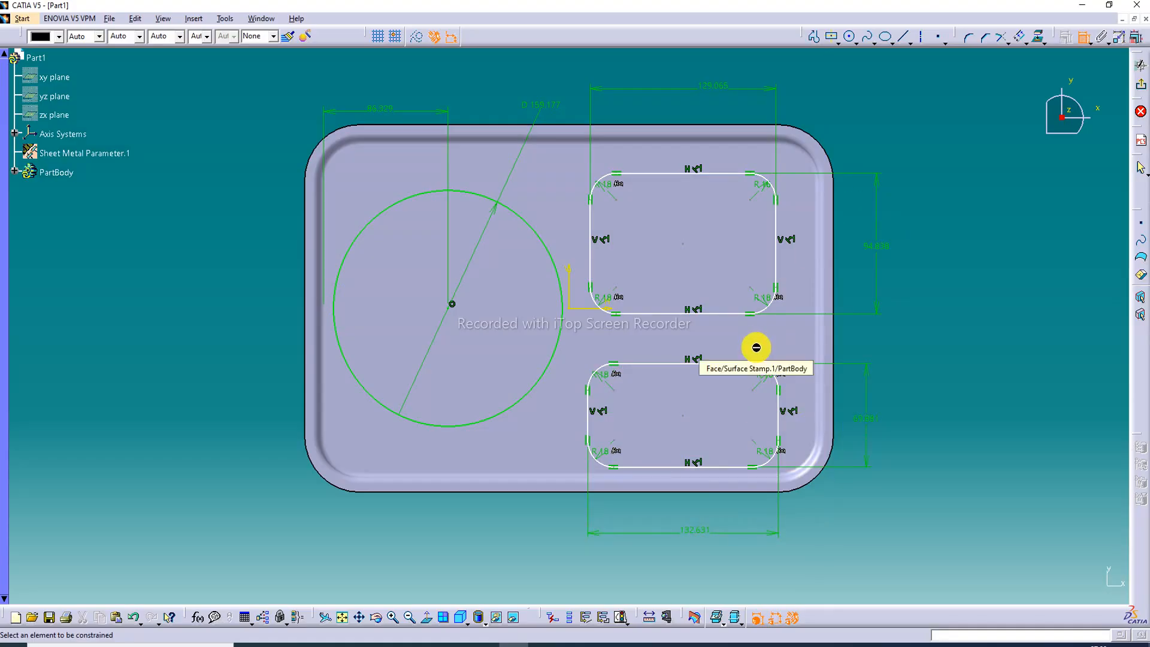
Dimension the horizontal distance from each rectangle's center to the right straight edge of the stamped floor.
click(683, 244)
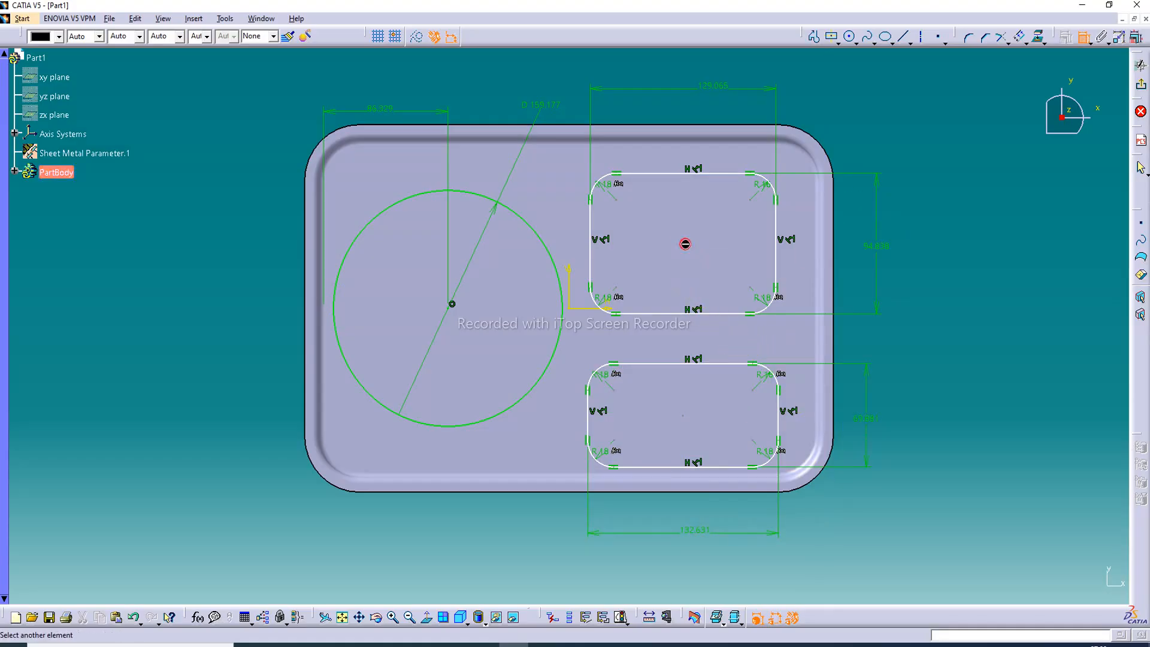
click(816, 242)
click(742, 107)
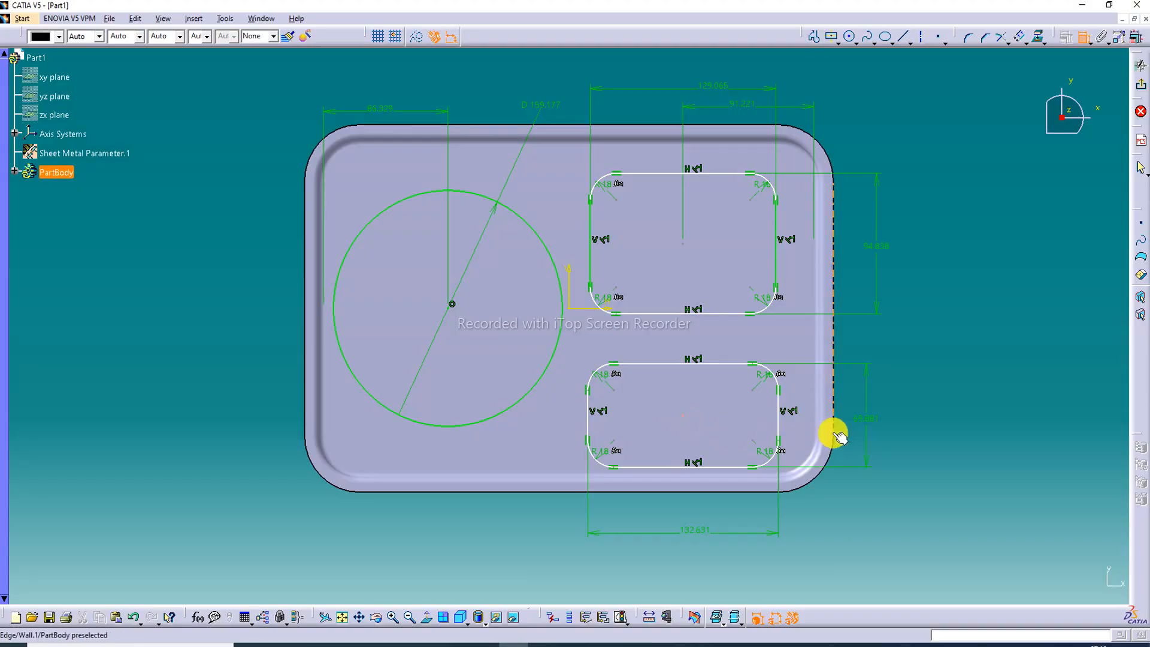
click(819, 419)
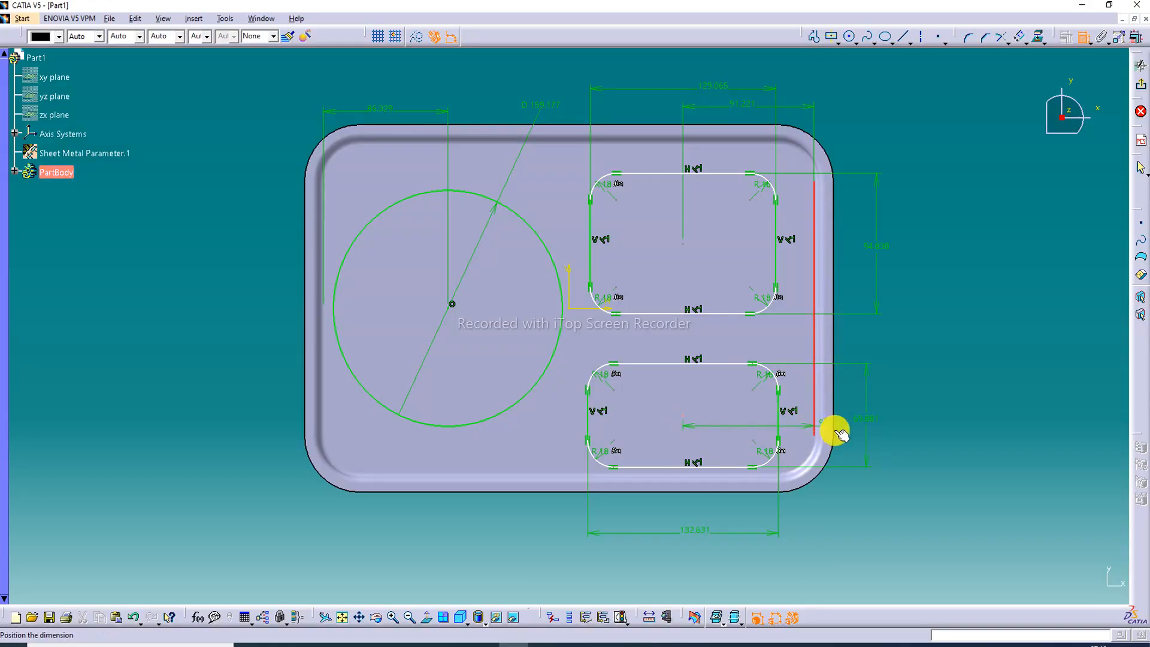
click(833, 514)
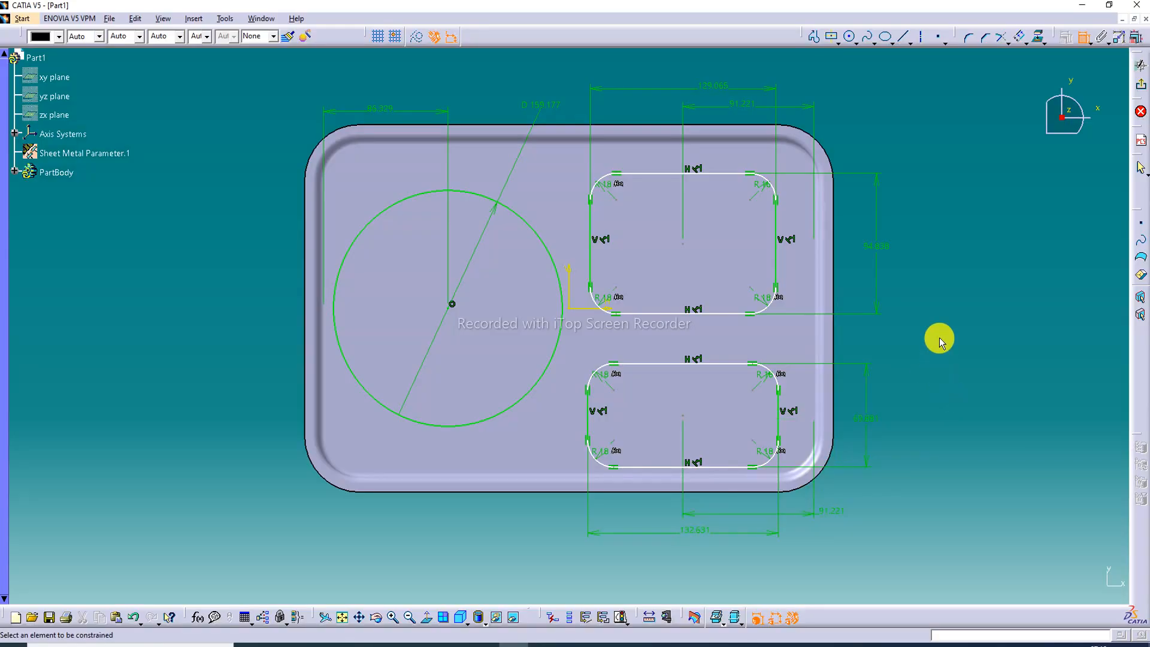
Dimension the vertical distance between the rectangle centers and the gap from the stamped floor's top edge to the upper rectangle's top side.
click(683, 244)
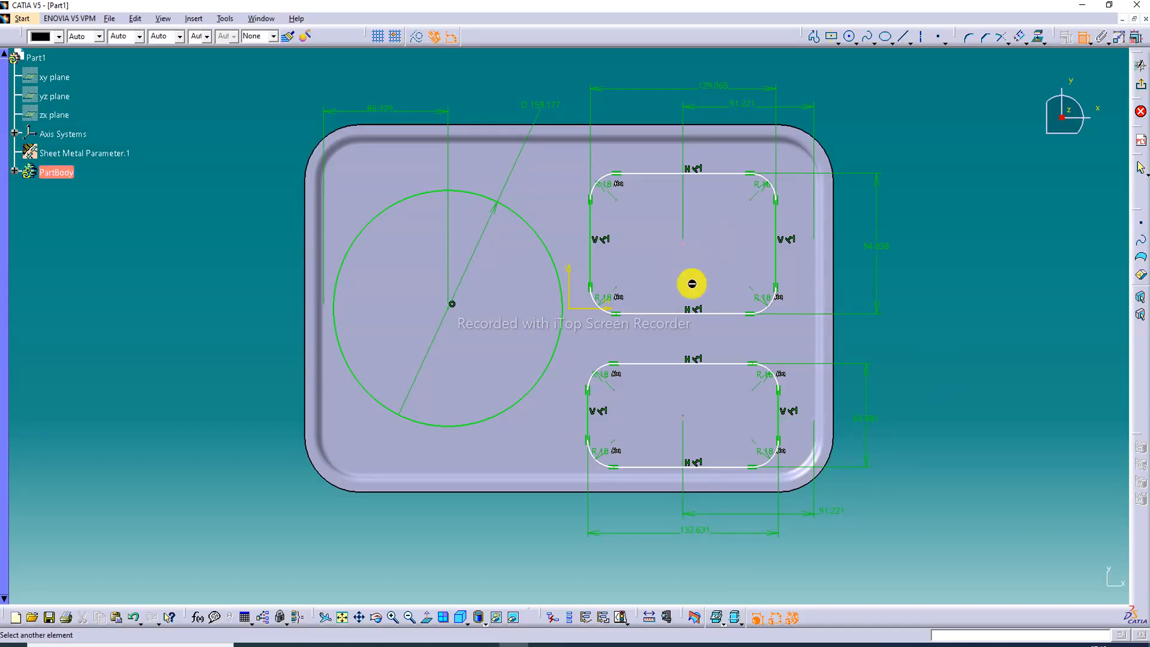
click(683, 416)
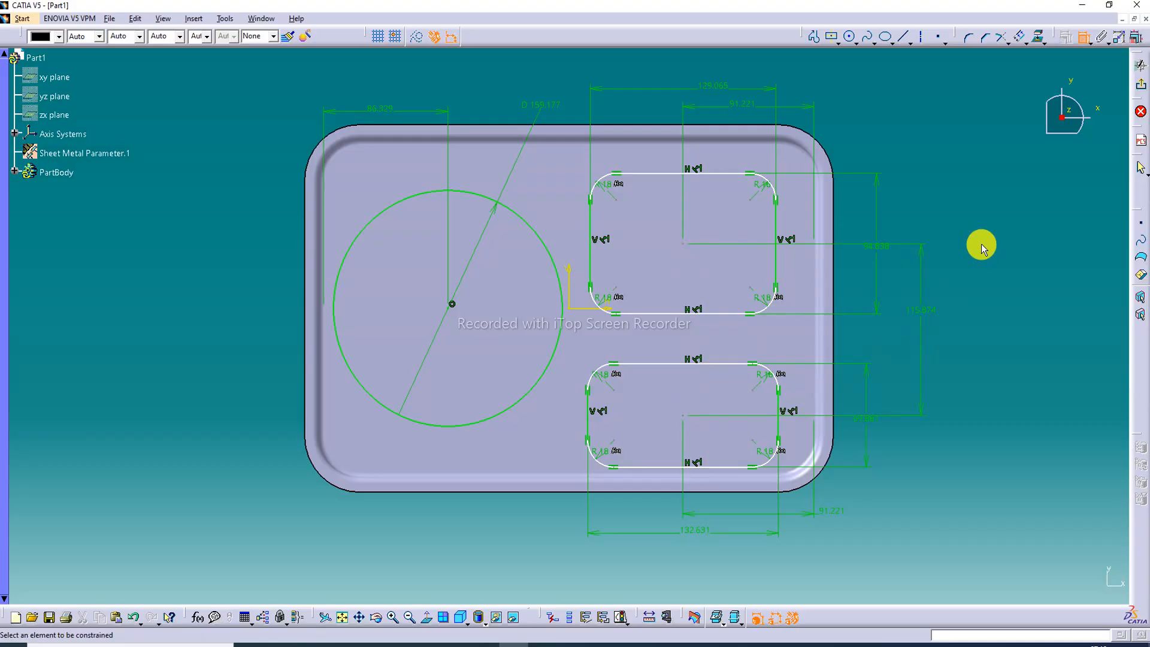
click(724, 145)
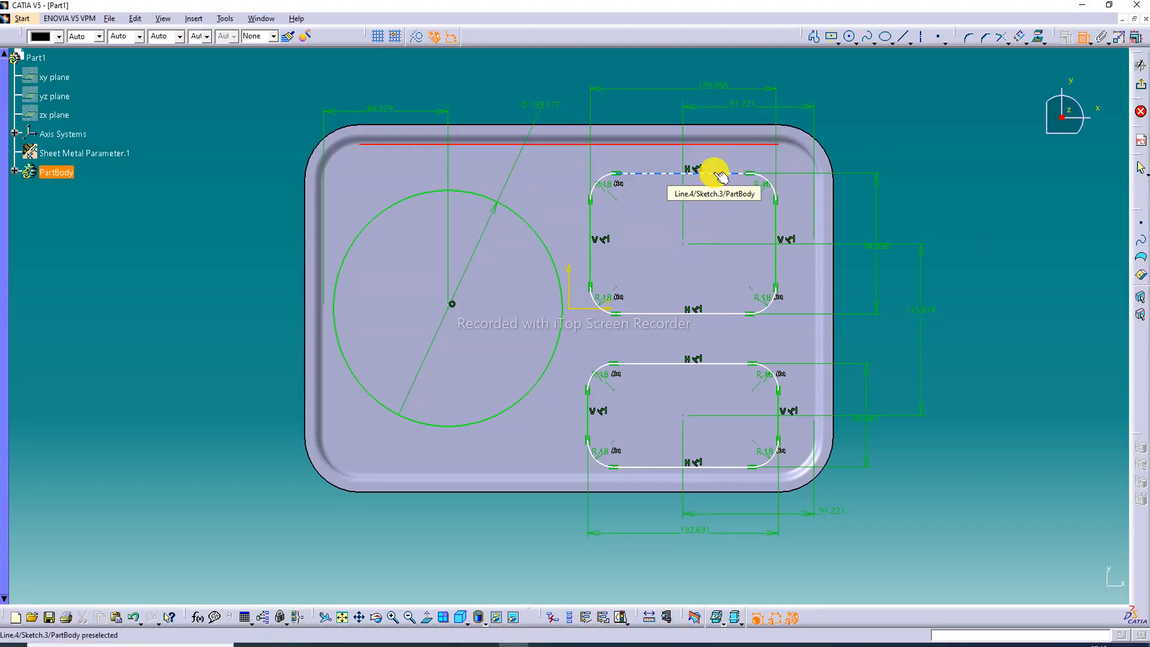
click(720, 174)
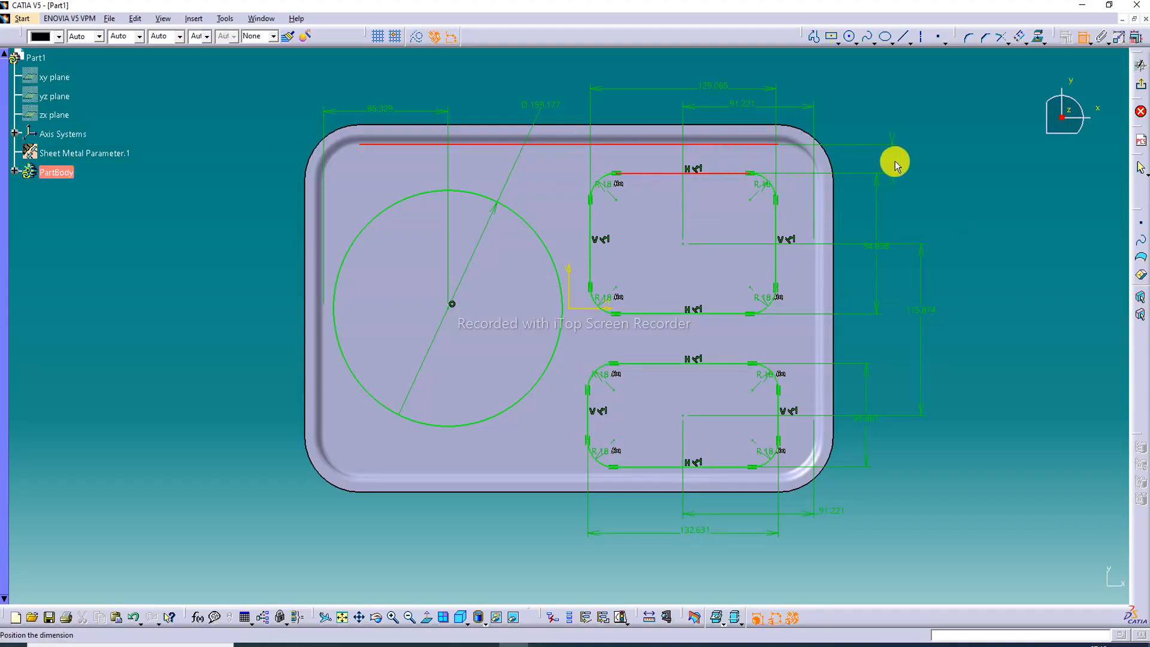
click(896, 162)
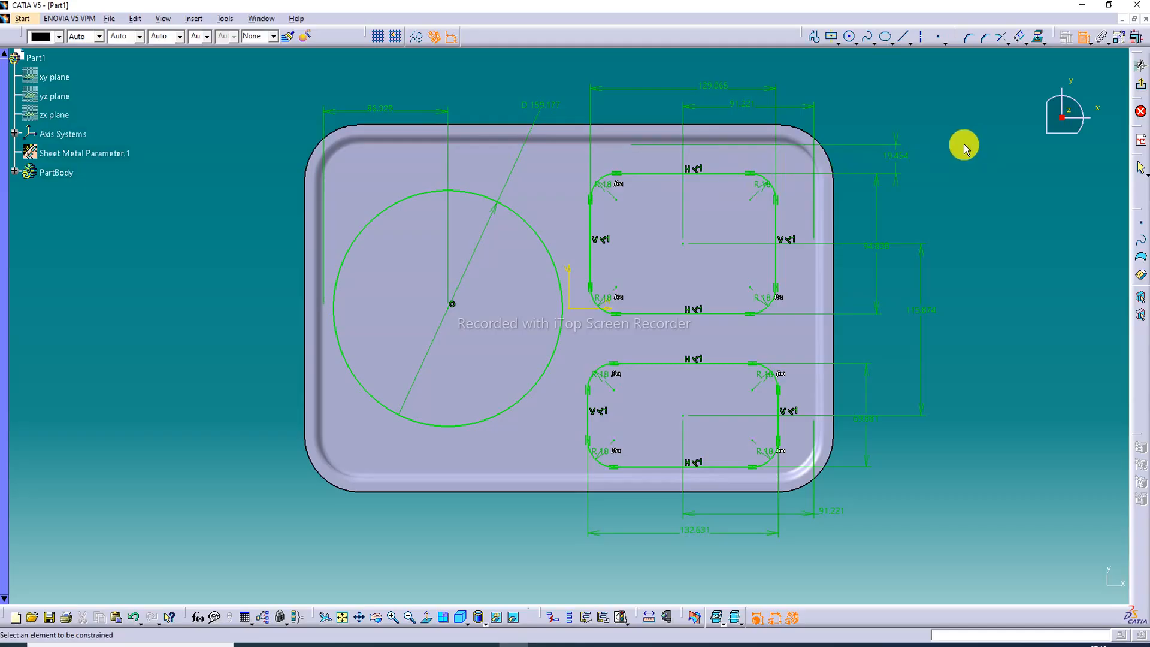
Add a radius dimension to the upper rectangle's upper-right corner arc and finish dimensioning.
click(762, 189)
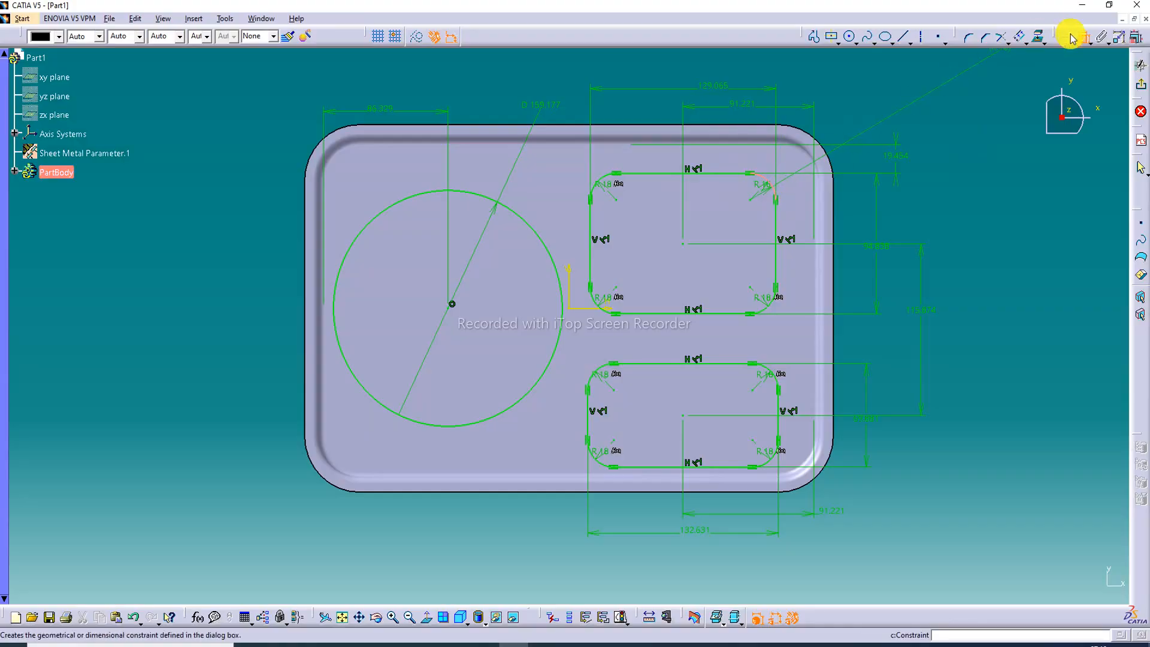
click(872, 109)
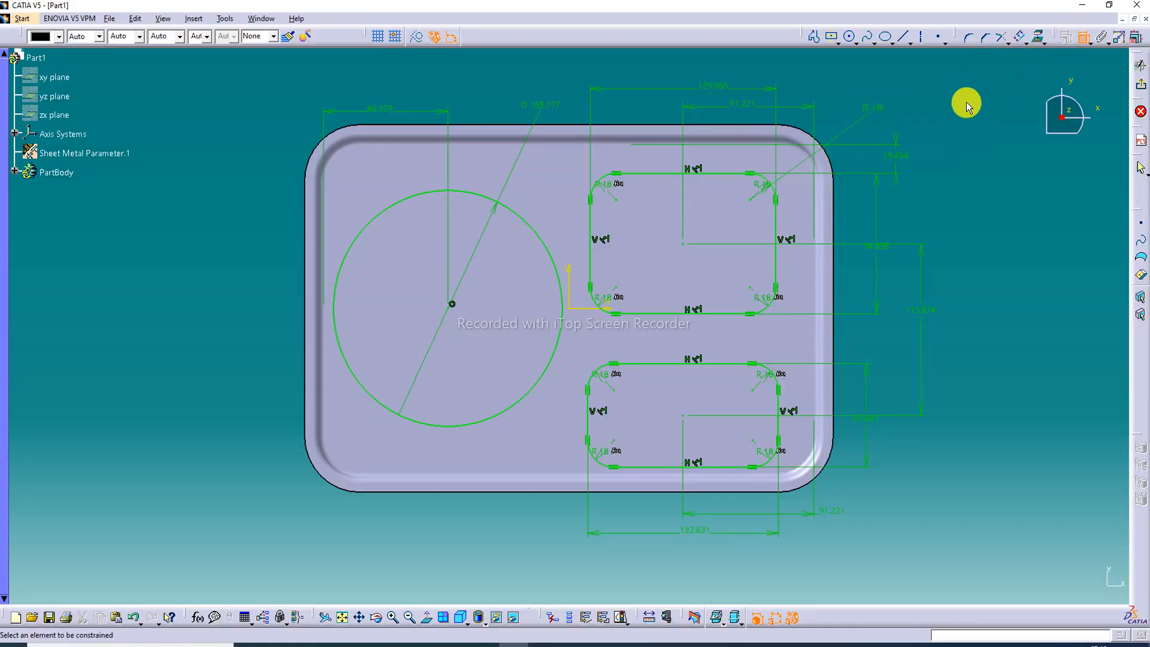
click(1082, 36)
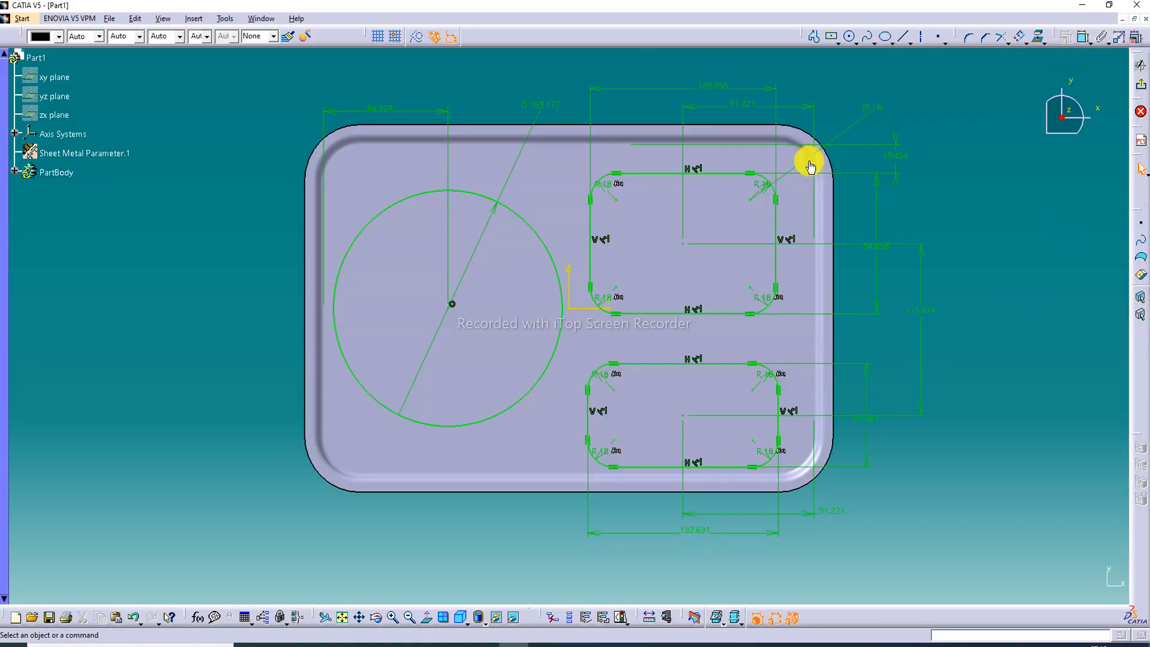
Try a diameter of 180 mm for the circle.
double_click(540, 108)
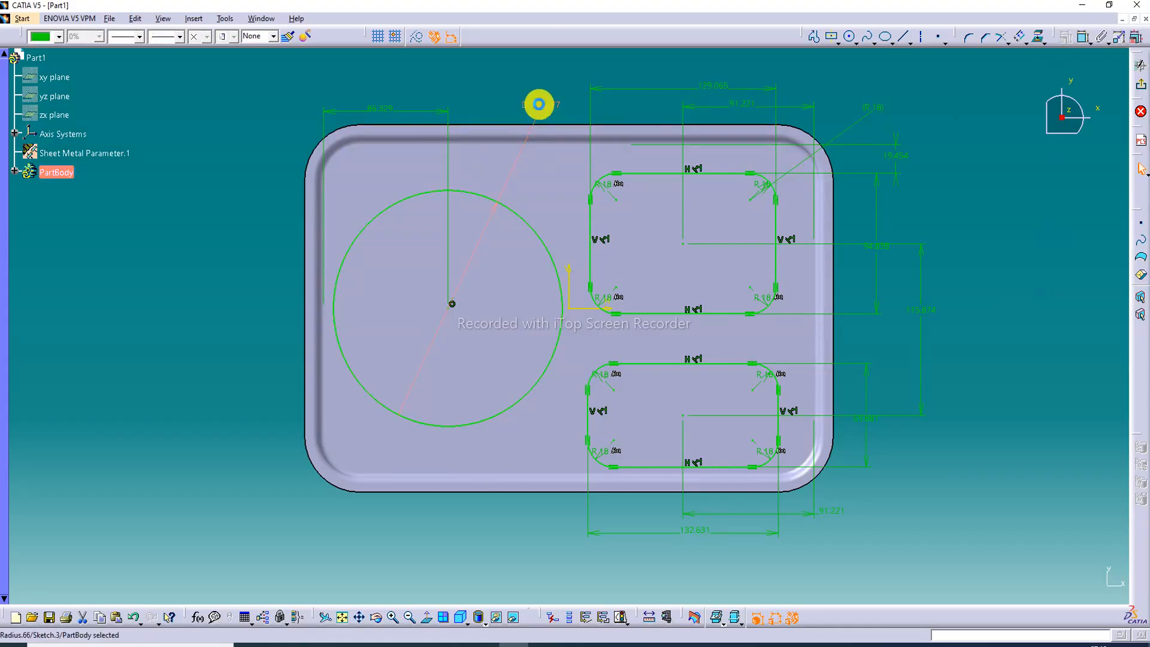
text(1)
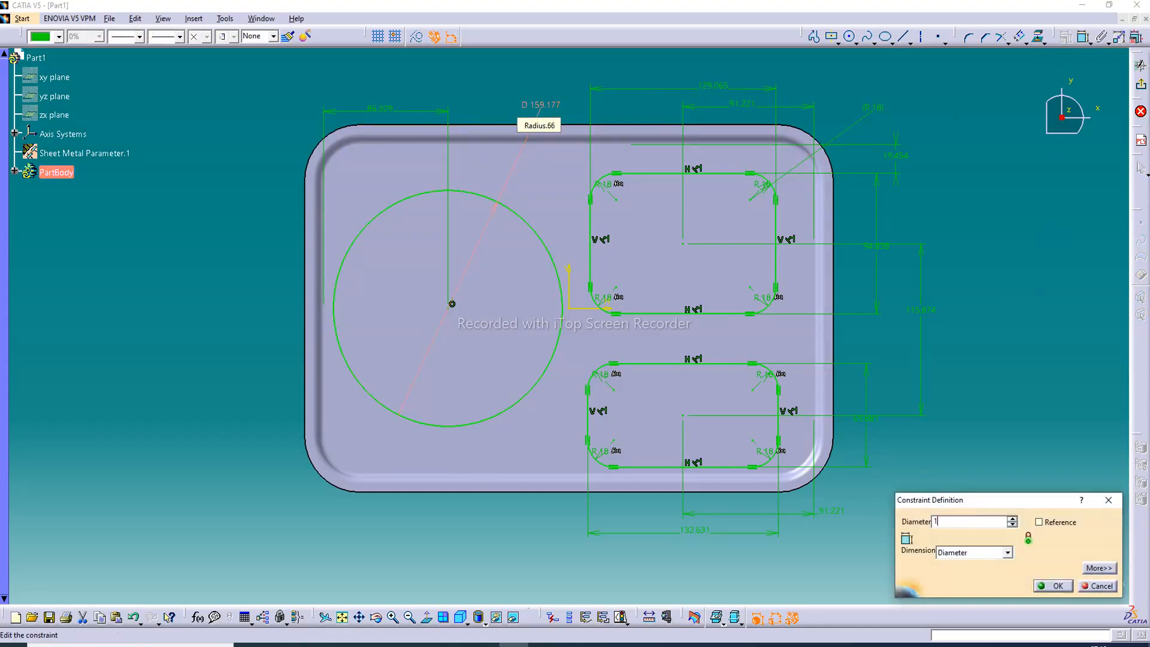
text(80)
key(Return)
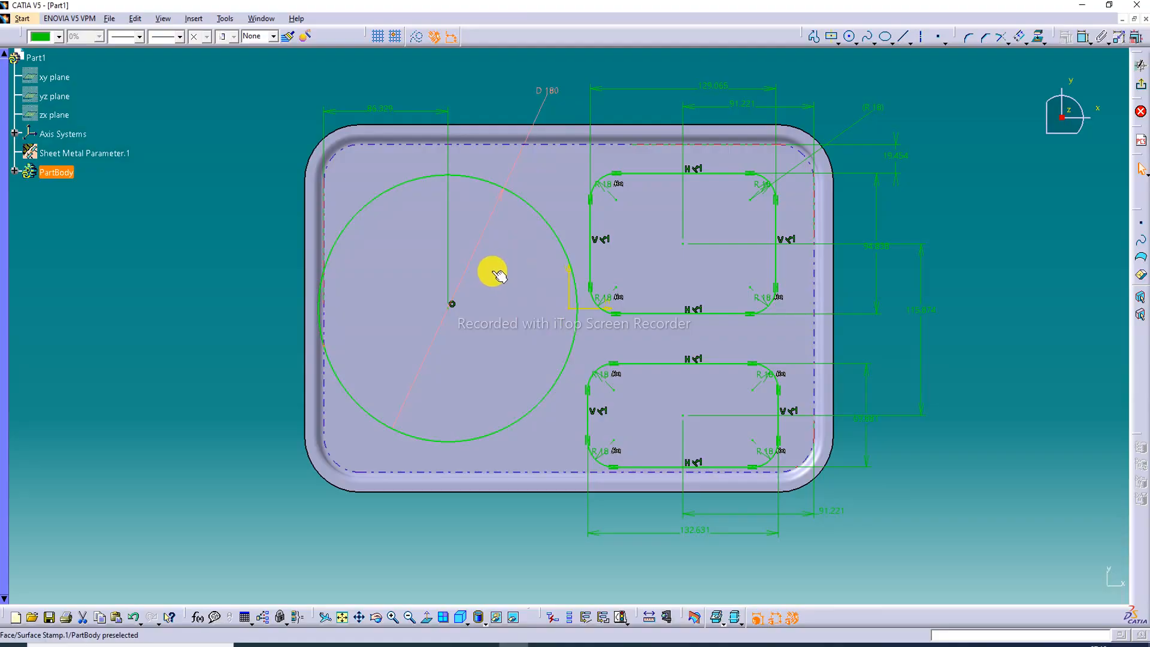
Set the circle's diameter to 170 mm.
double_click(551, 94)
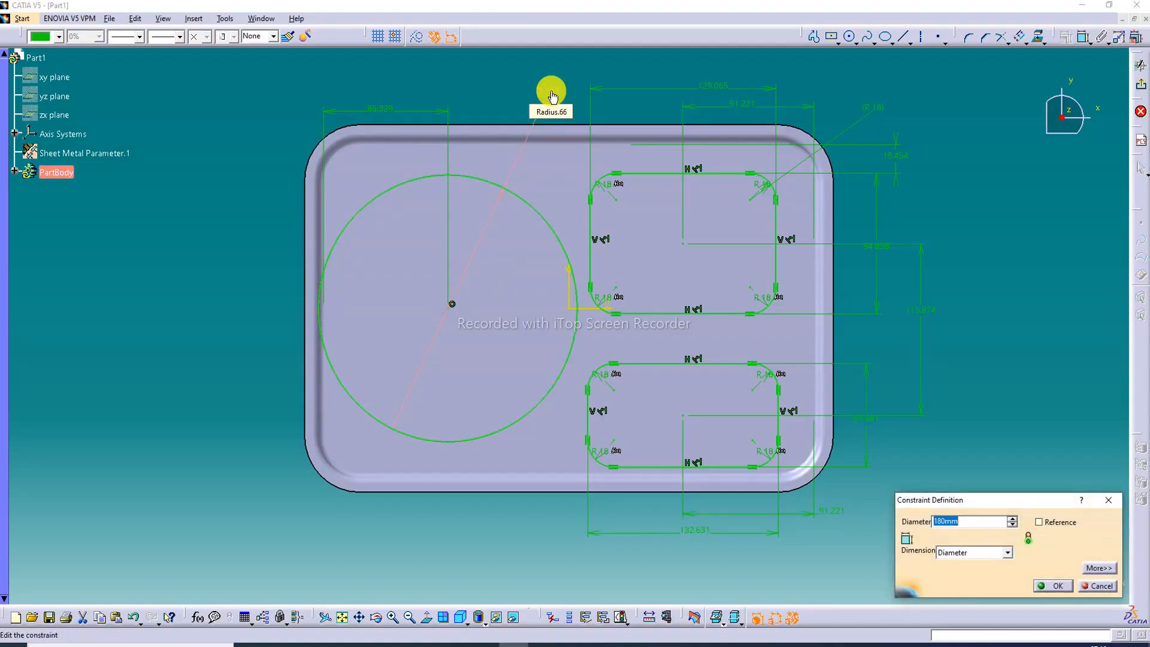
text(1)
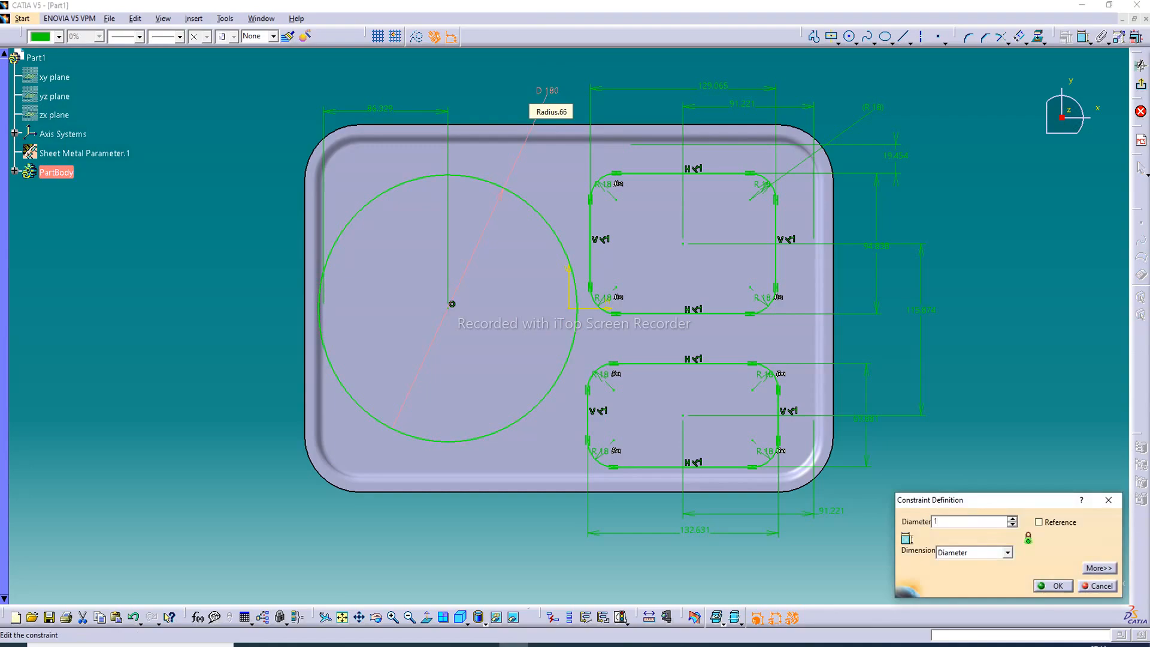
text(70mm)
key(Return)
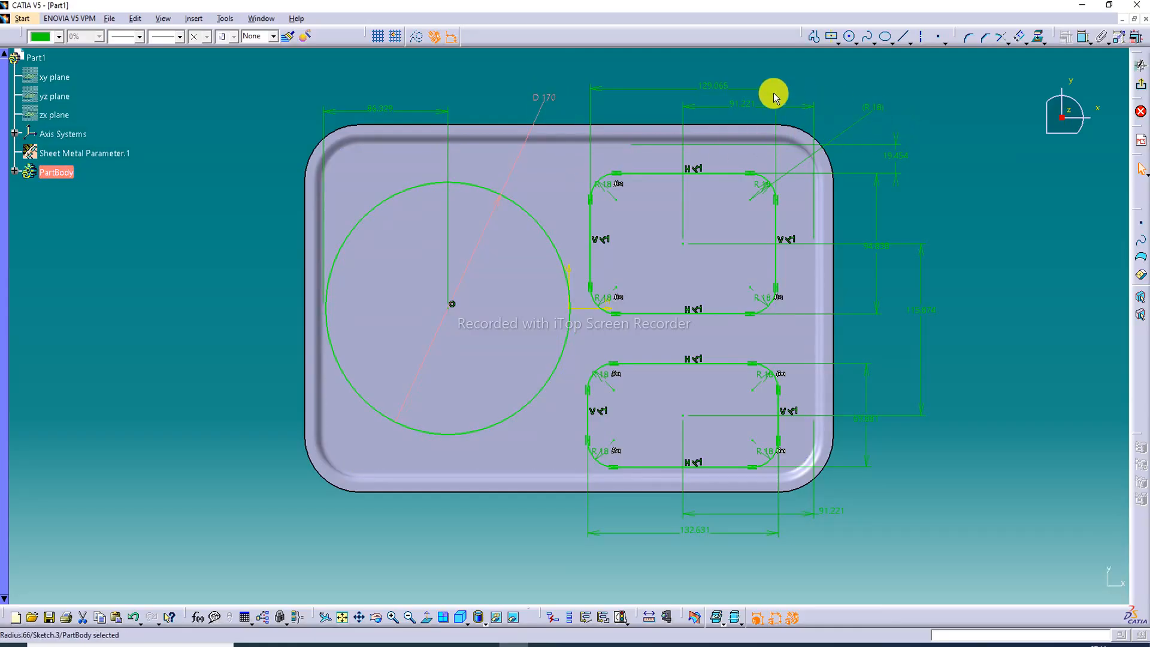
Set the widths of both the upper and lower rectangles to 100 mm.
double_click(717, 89)
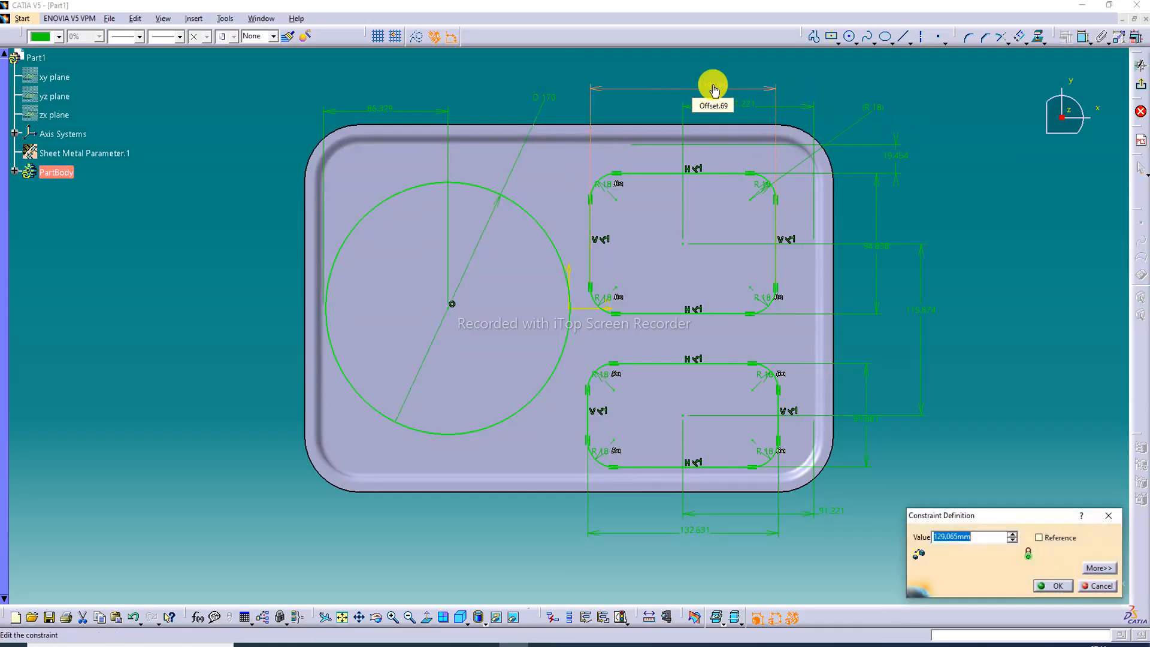
text(100)
key(Return)
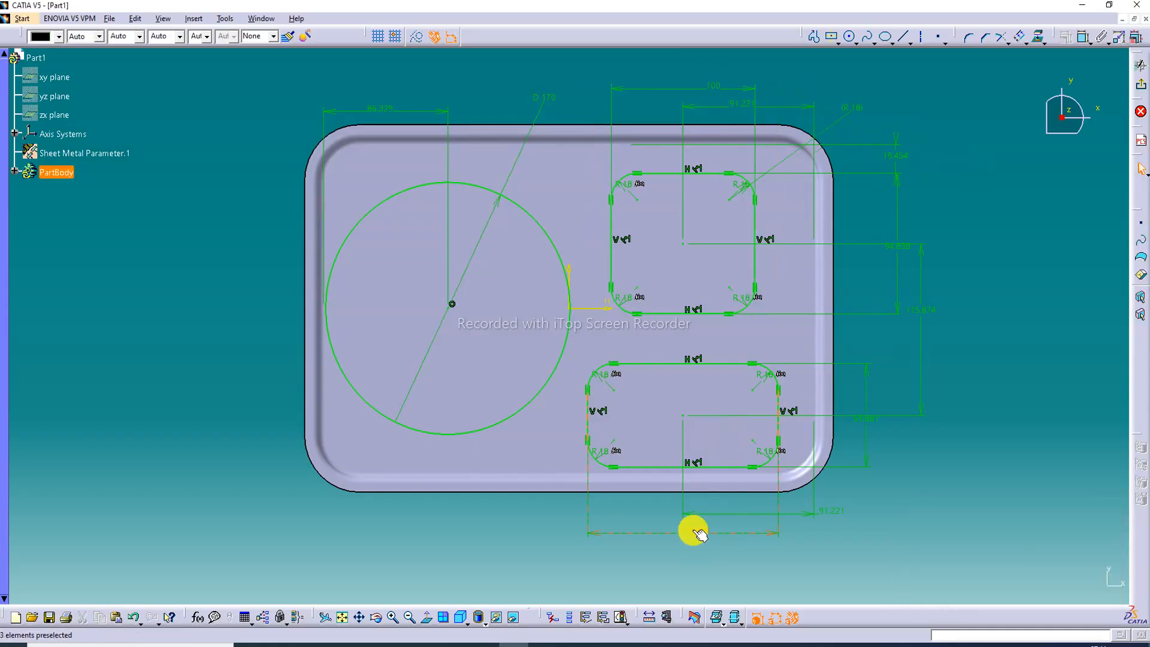
double_click(694, 530)
text(1)
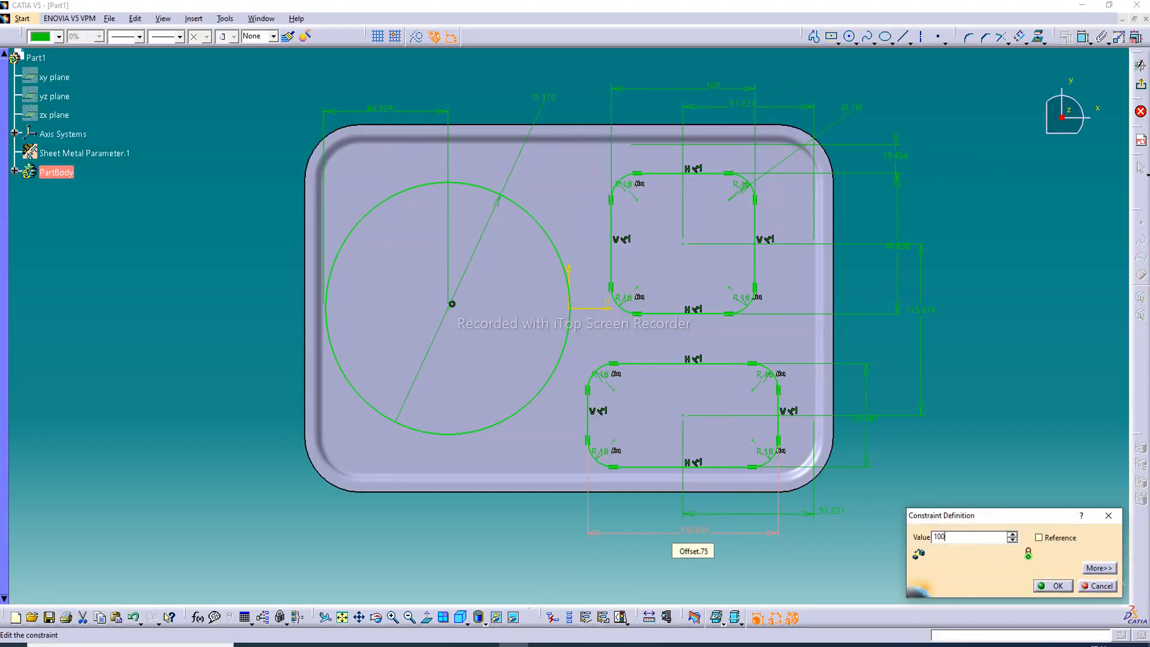
text(00)
key(Return)
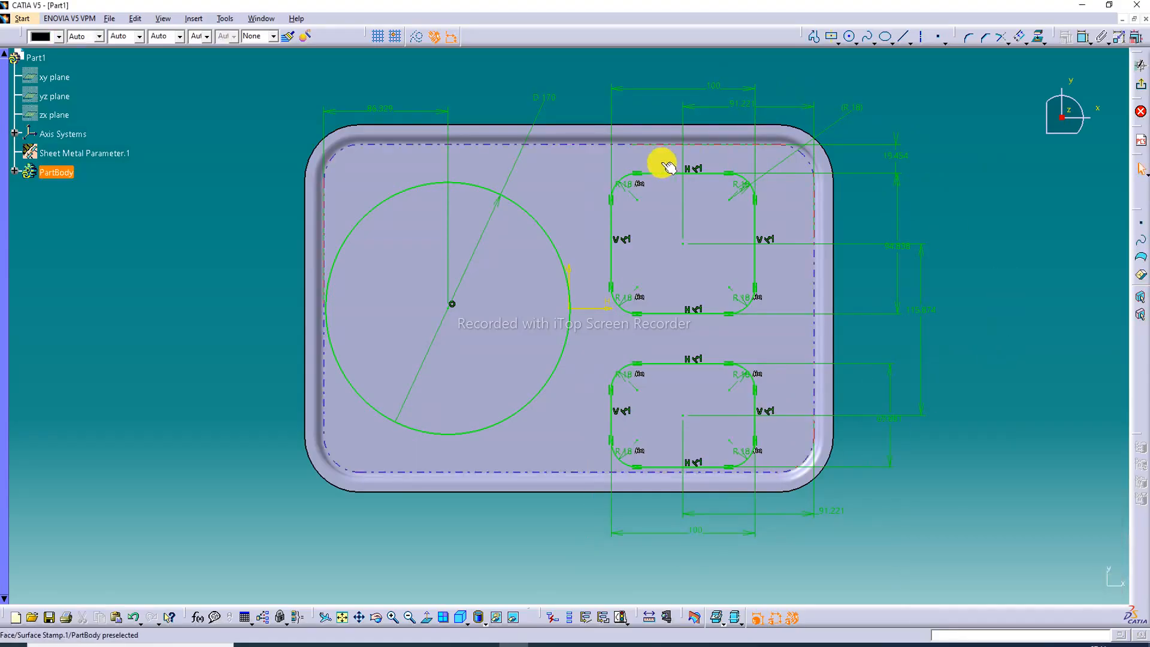
Set the distance from the stamped floor's left edge to the circle's center to 100 mm.
double_click(372, 112)
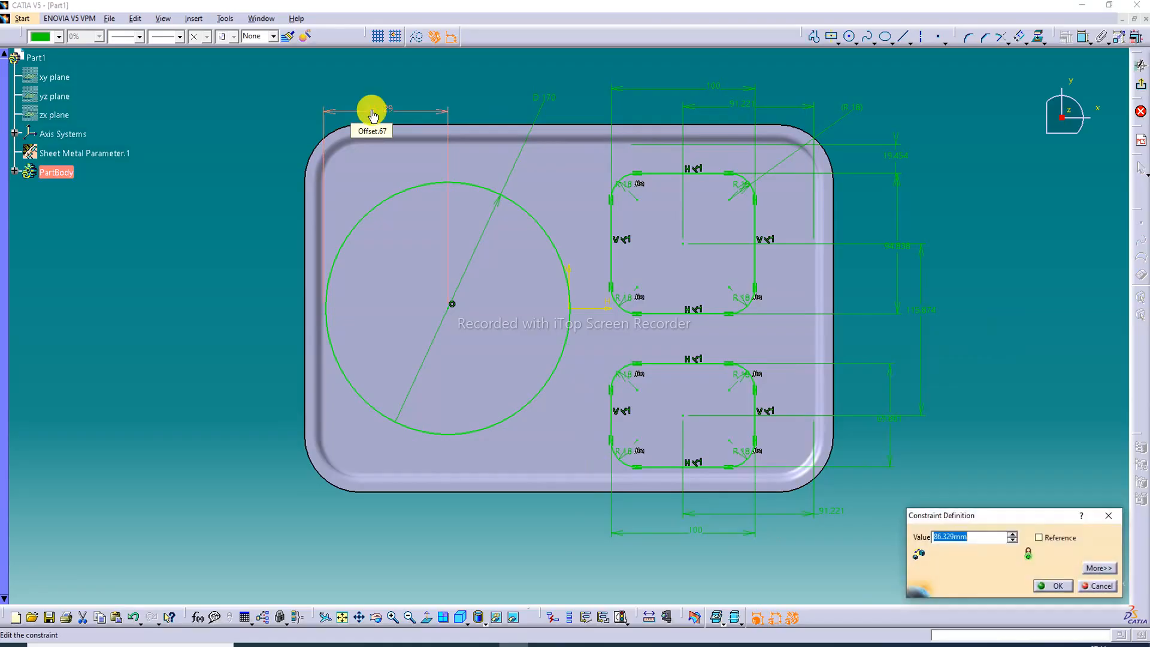
text(1)
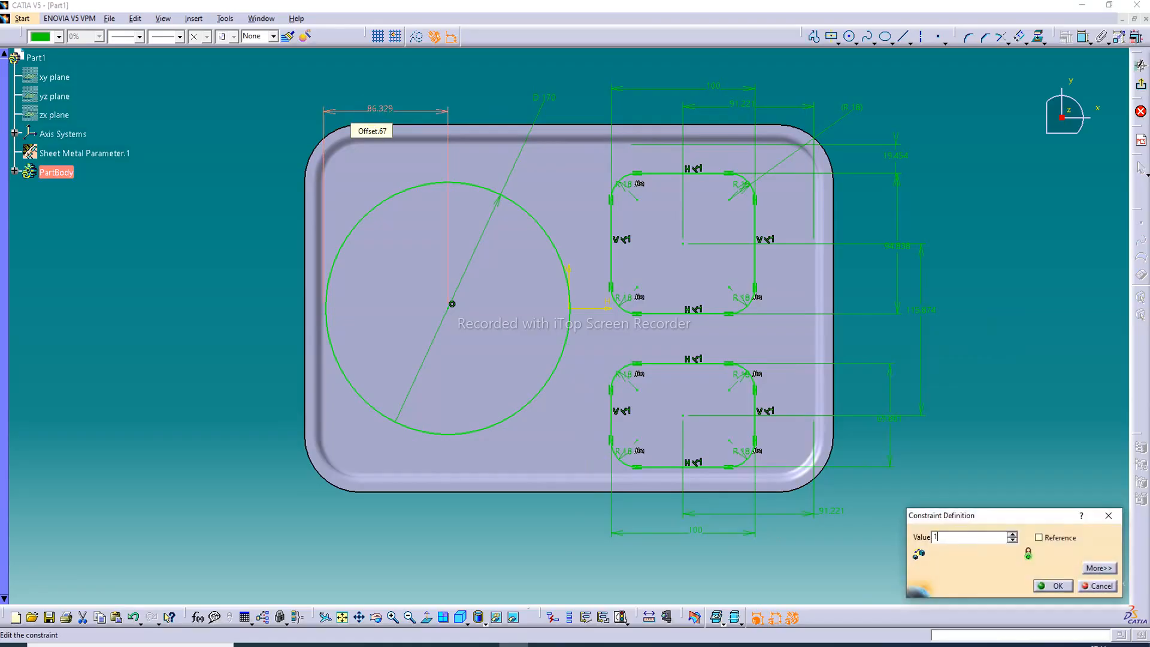
text(00)
key(Return)
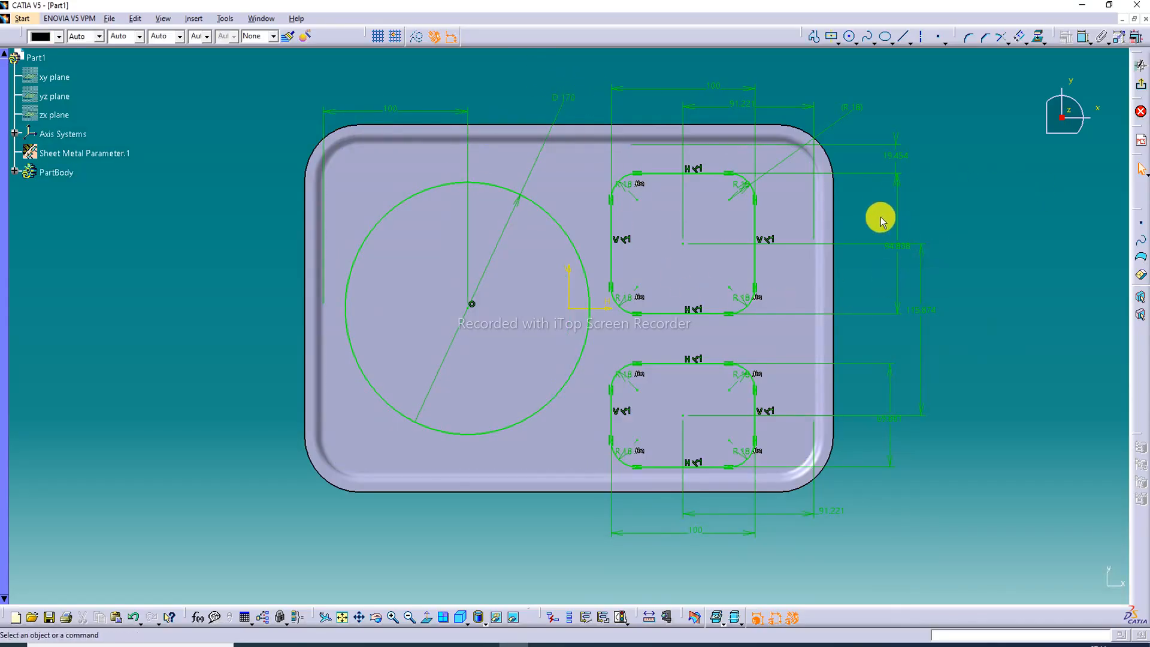
Set the horizontal distances from both rectangle centers to the stamped floor's right edge to 70 mm.
double_click(740, 106)
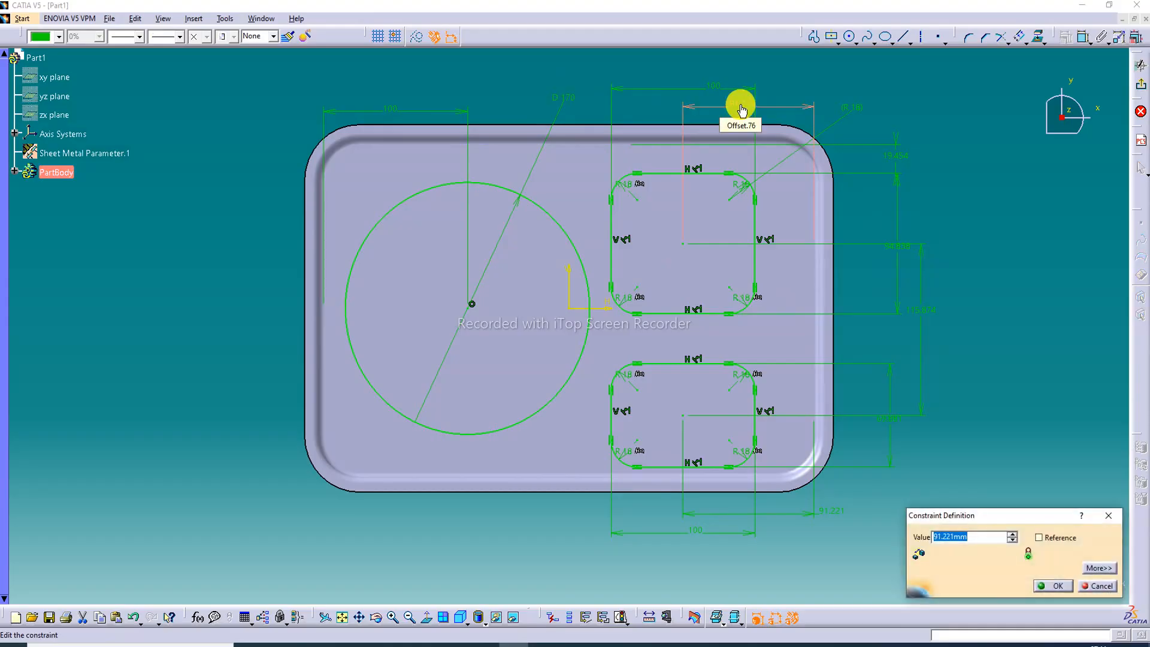
text(70)
key(Return)
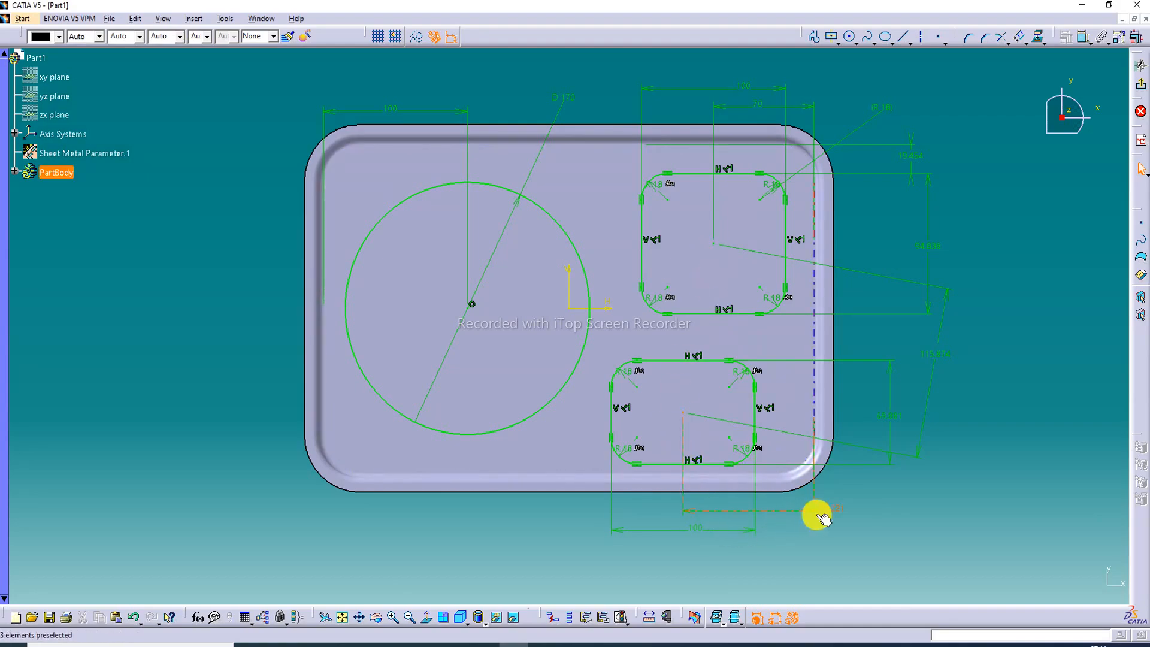
click(827, 510)
double_click(827, 511)
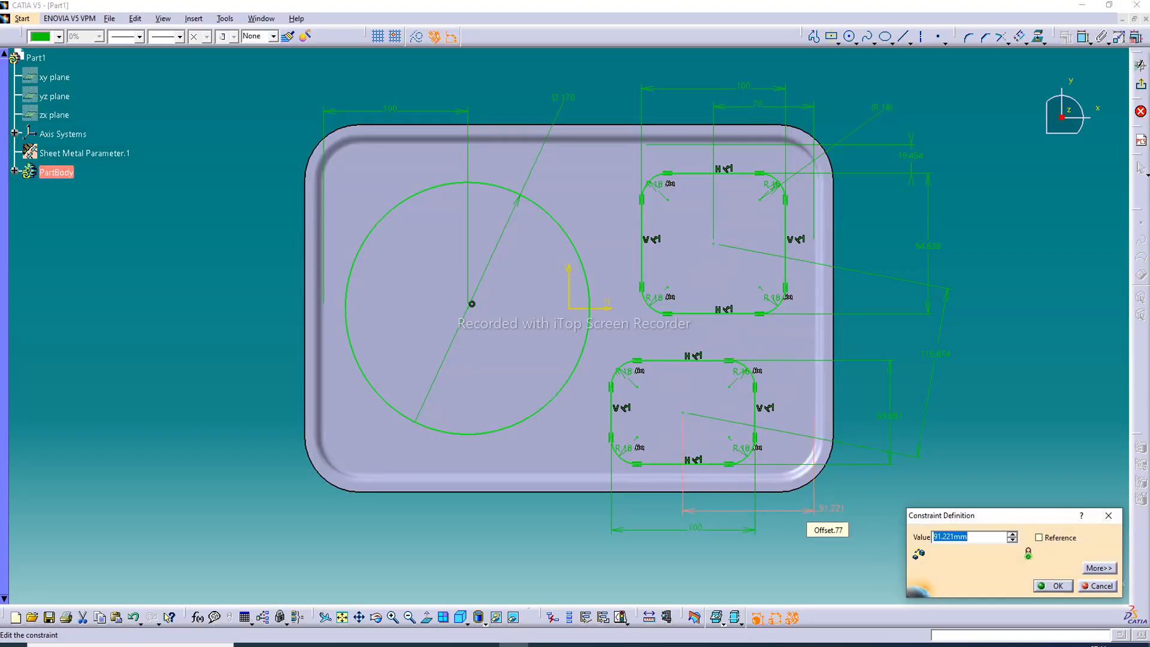
text(70)
key(Return)
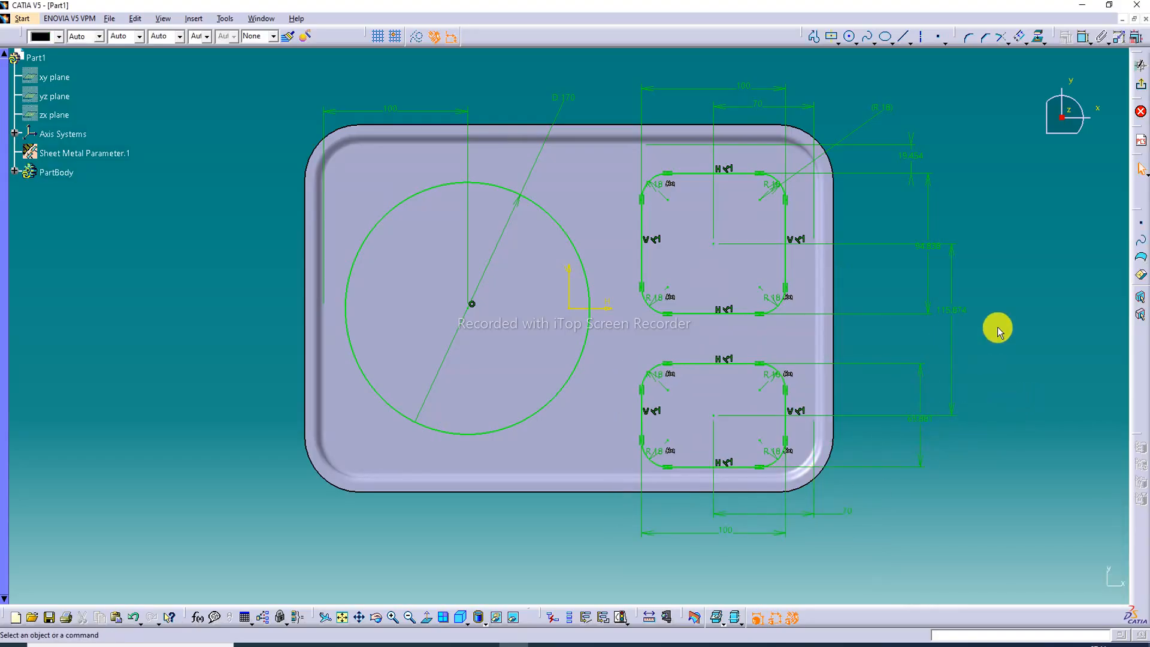
Try a diameter of 185 mm for the circle.
double_click(568, 100)
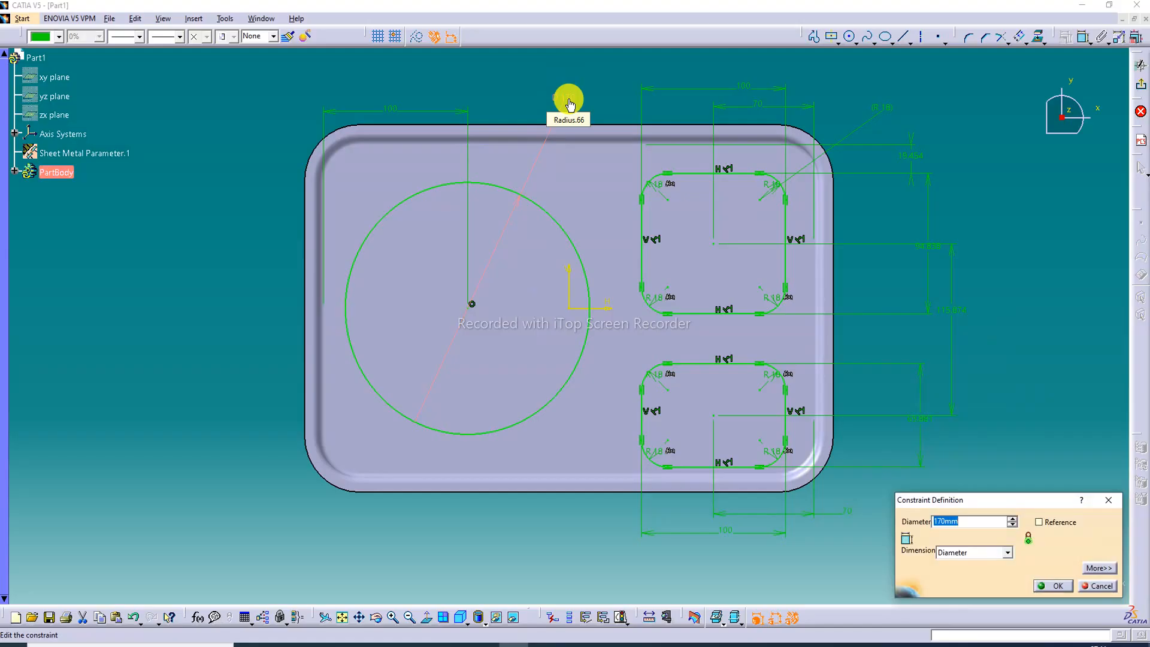
text(185)
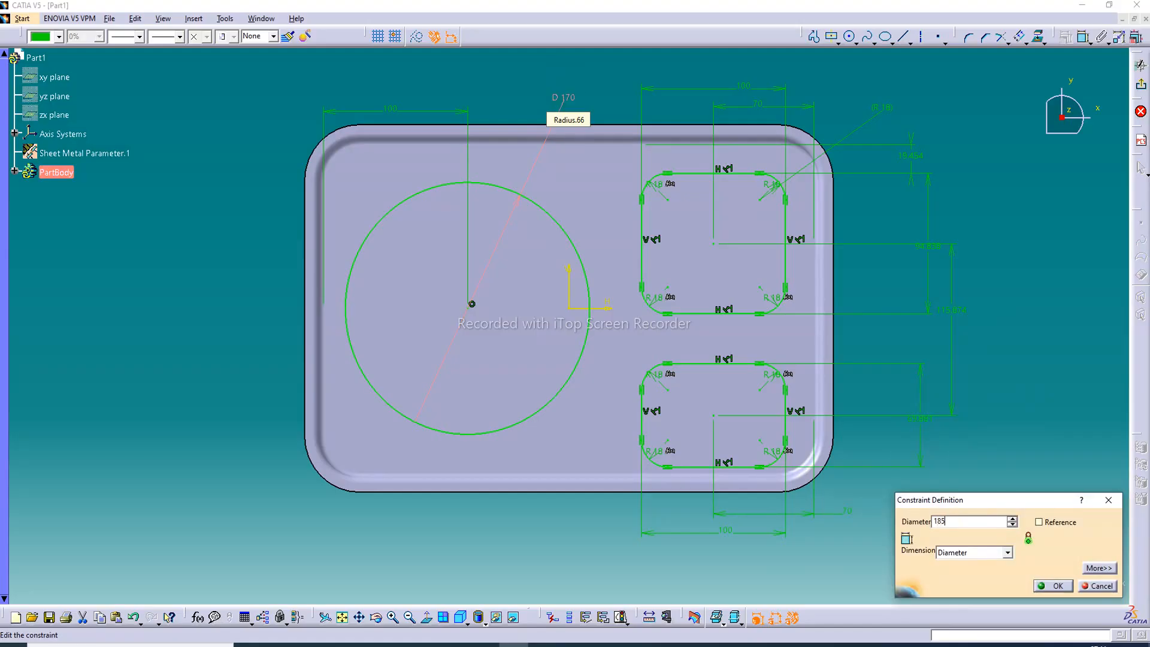
key(Return)
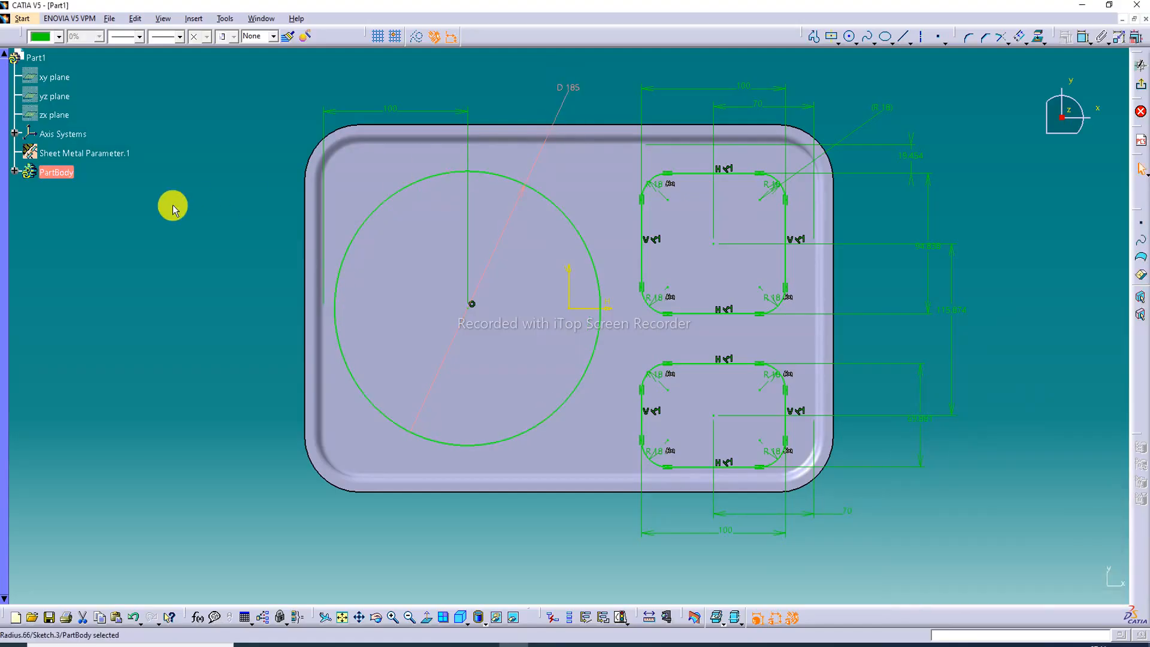
click(202, 209)
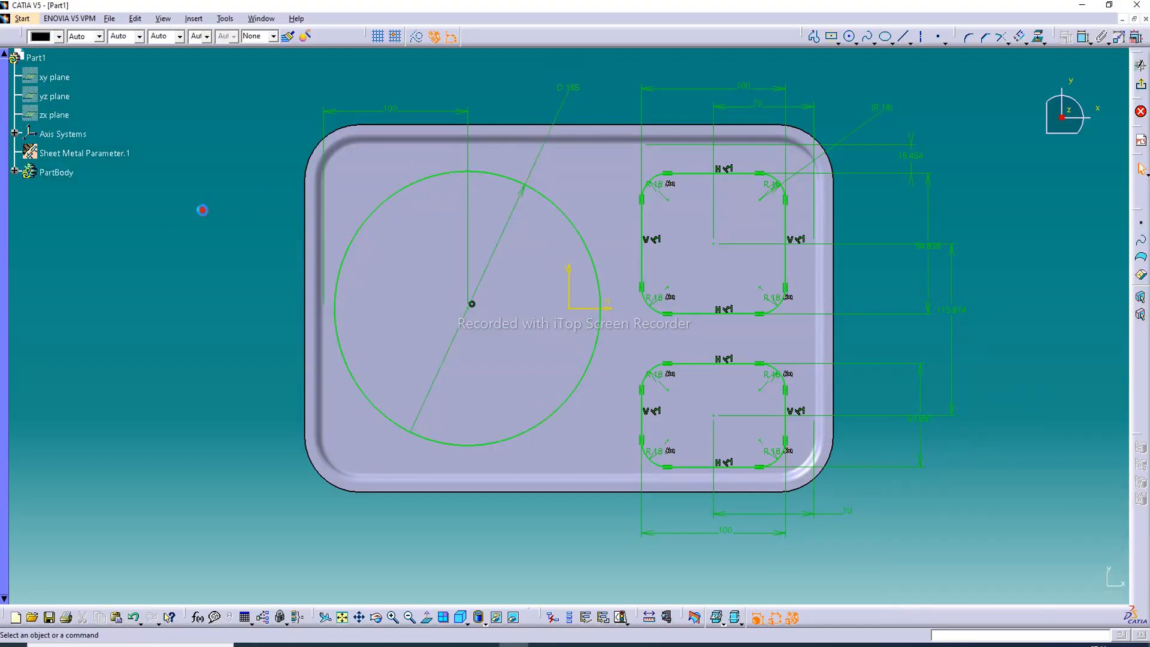
Set the circle's diameter to 180 mm.
double_click(569, 90)
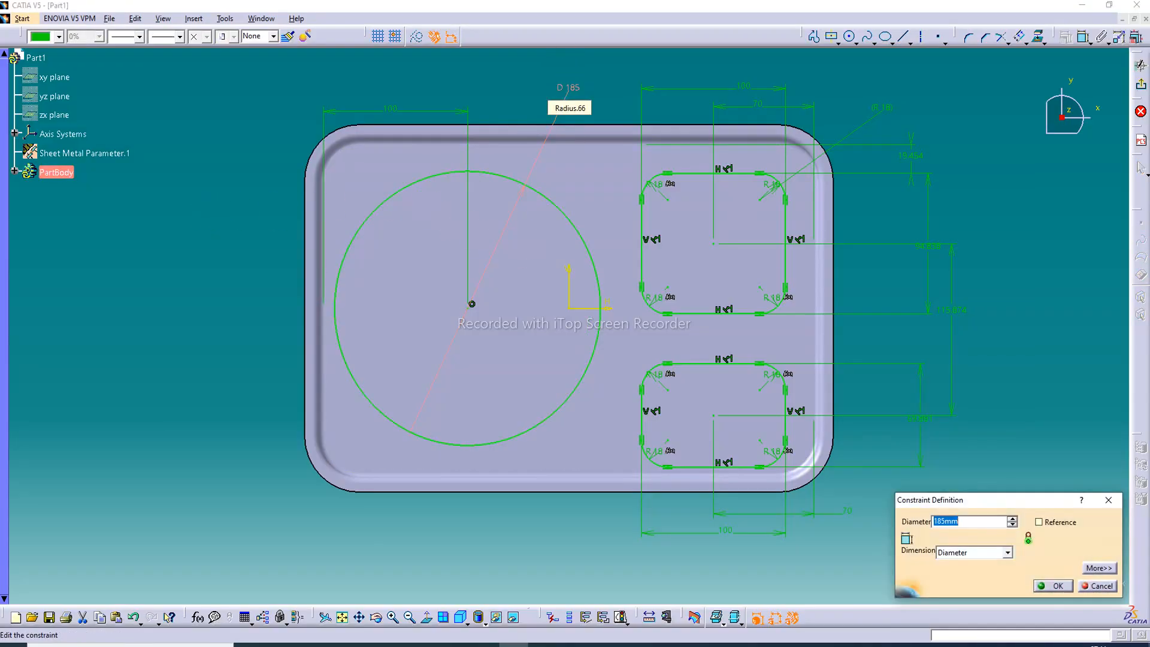
key(Return)
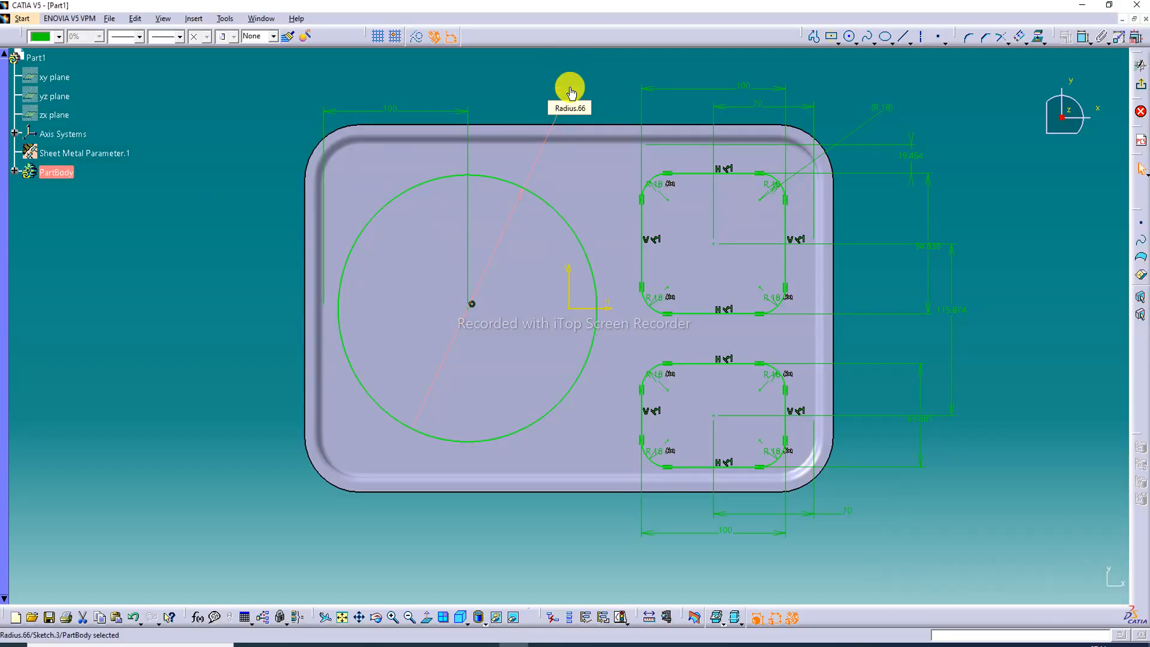
click(244, 201)
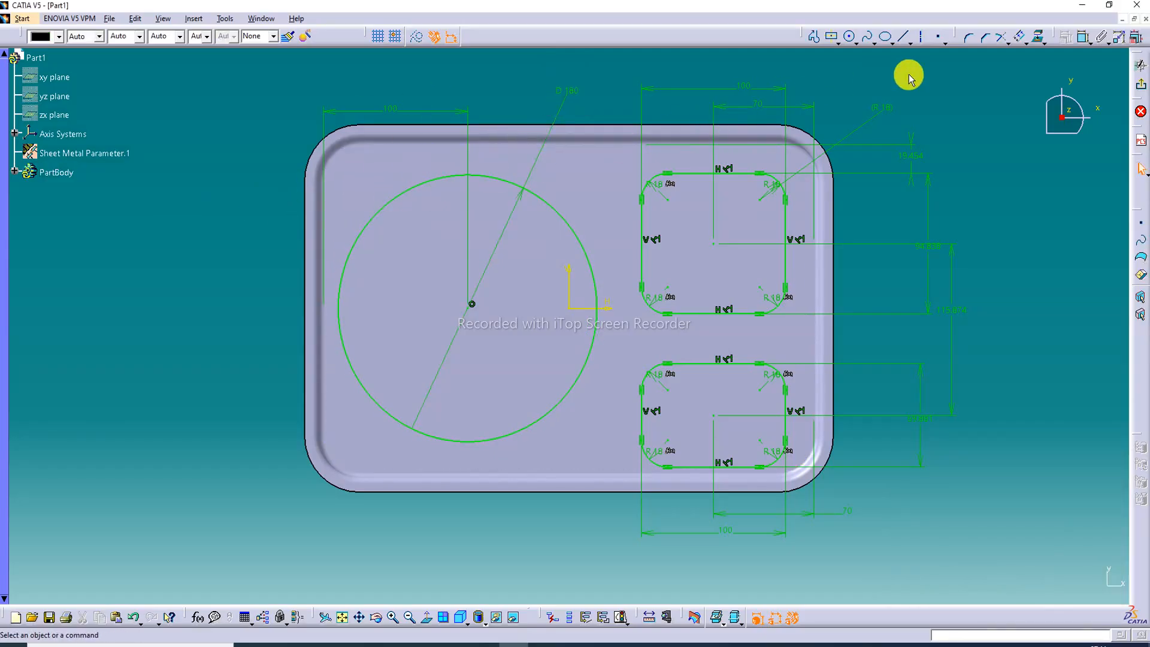
Try a vertical distance of 100 mm between the rectangle centers and a height of 70 mm for the lower rectangle.
double_click(935, 252)
text(1)
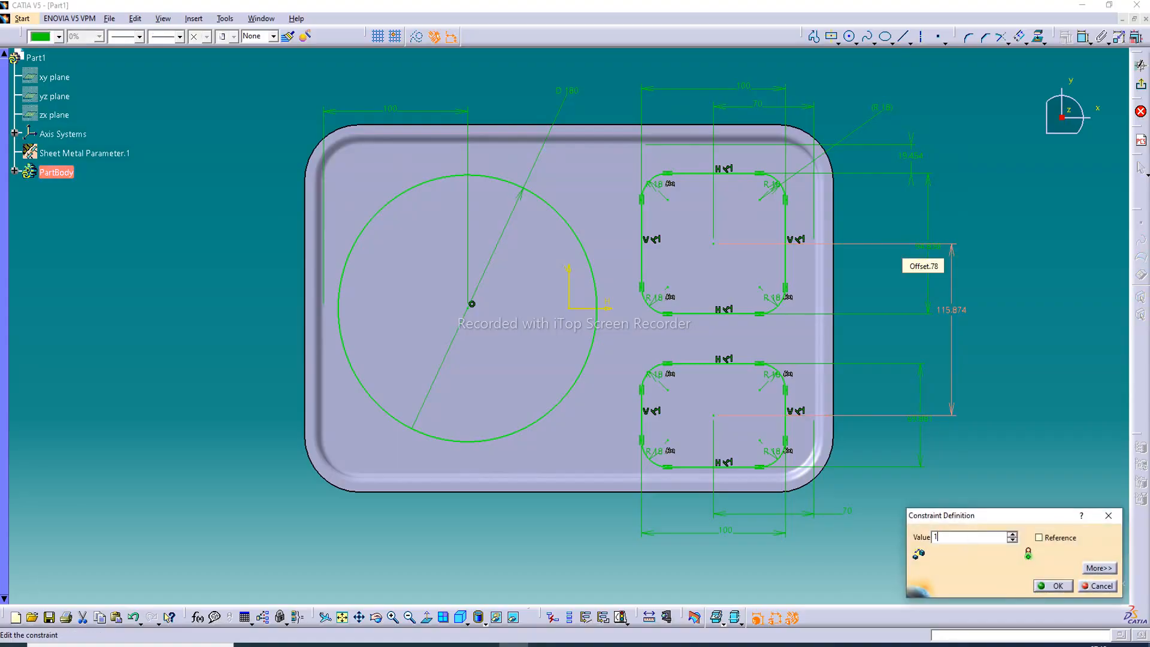
text(00)
key(Return)
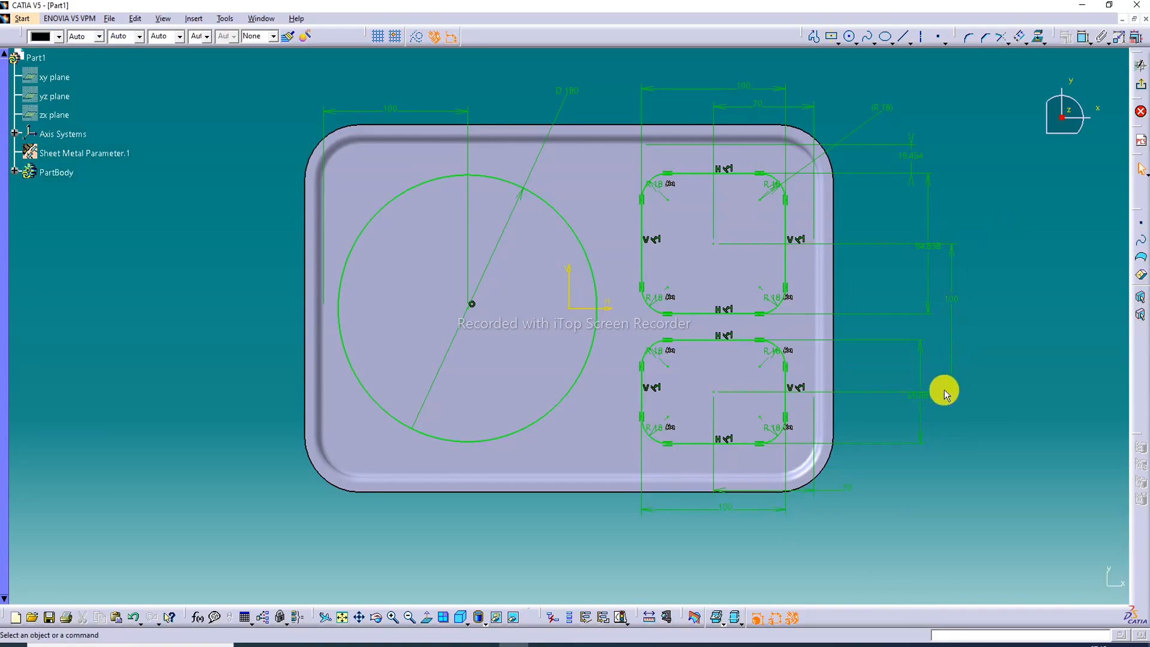
double_click(919, 400)
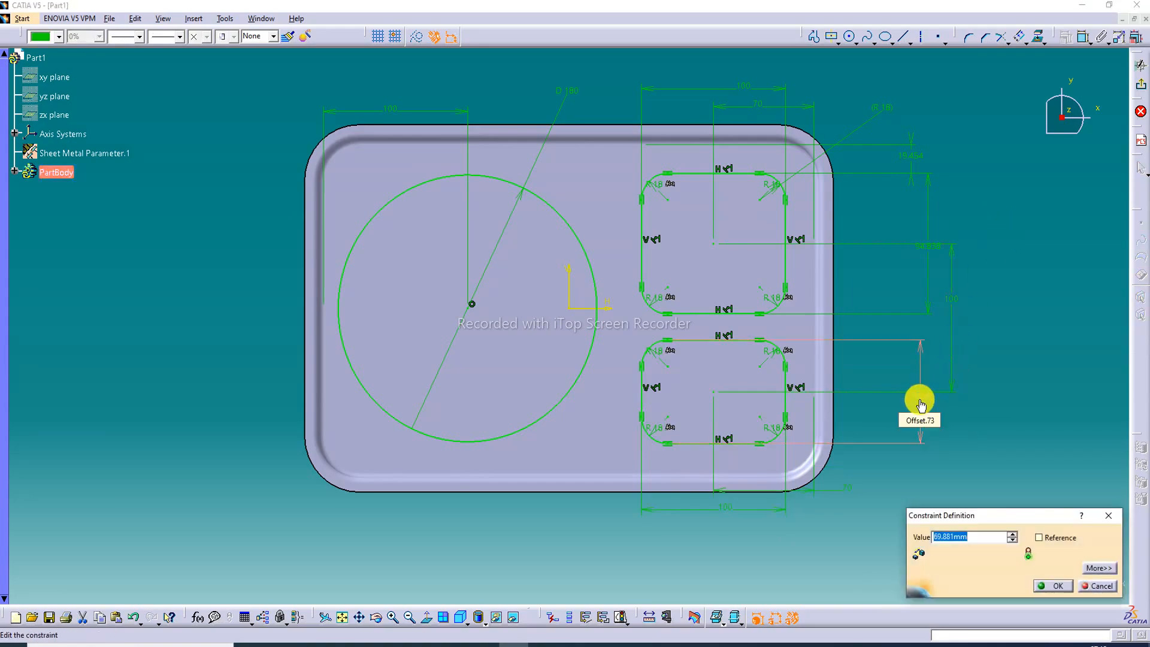
text(70)
key(Return)
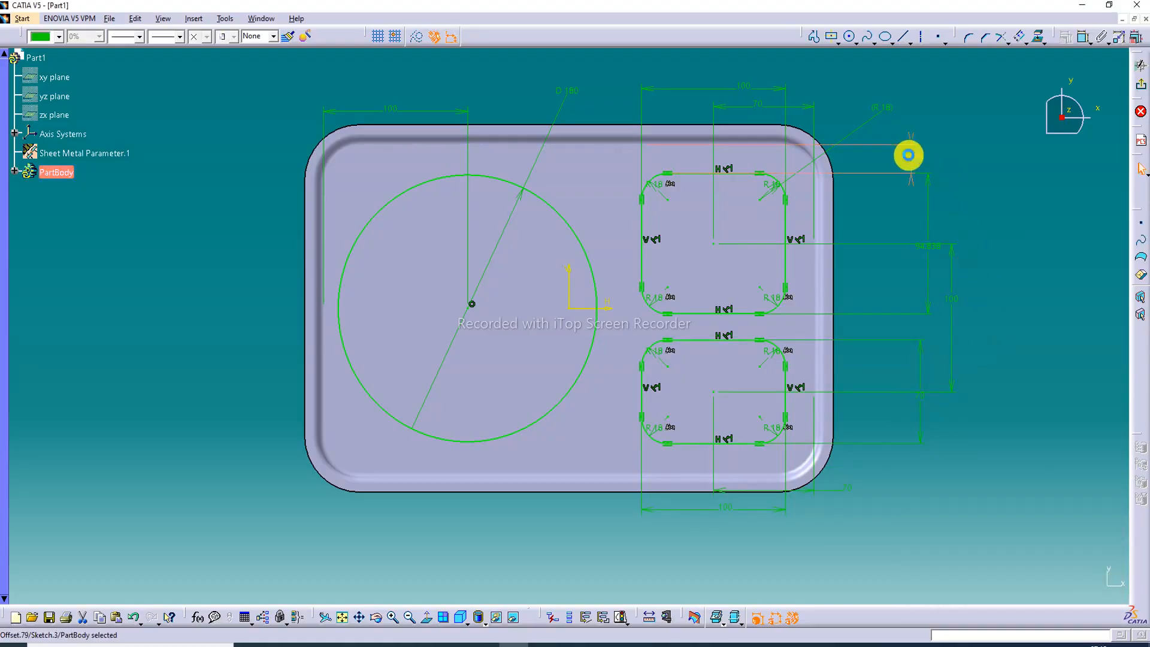
Set the upper rectangle's gap to the stamped floor's upper edge to 12 mm and move the lower 70 mm dimension closer to its rectangle.
double_click(910, 160)
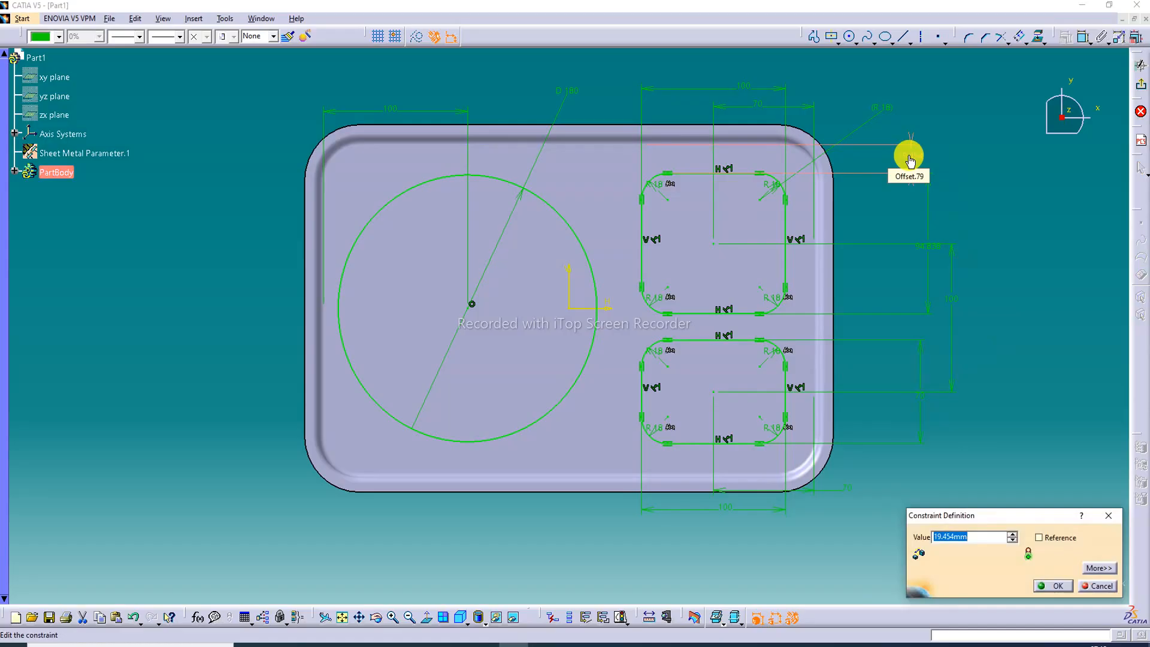
text(12)
key(Return)
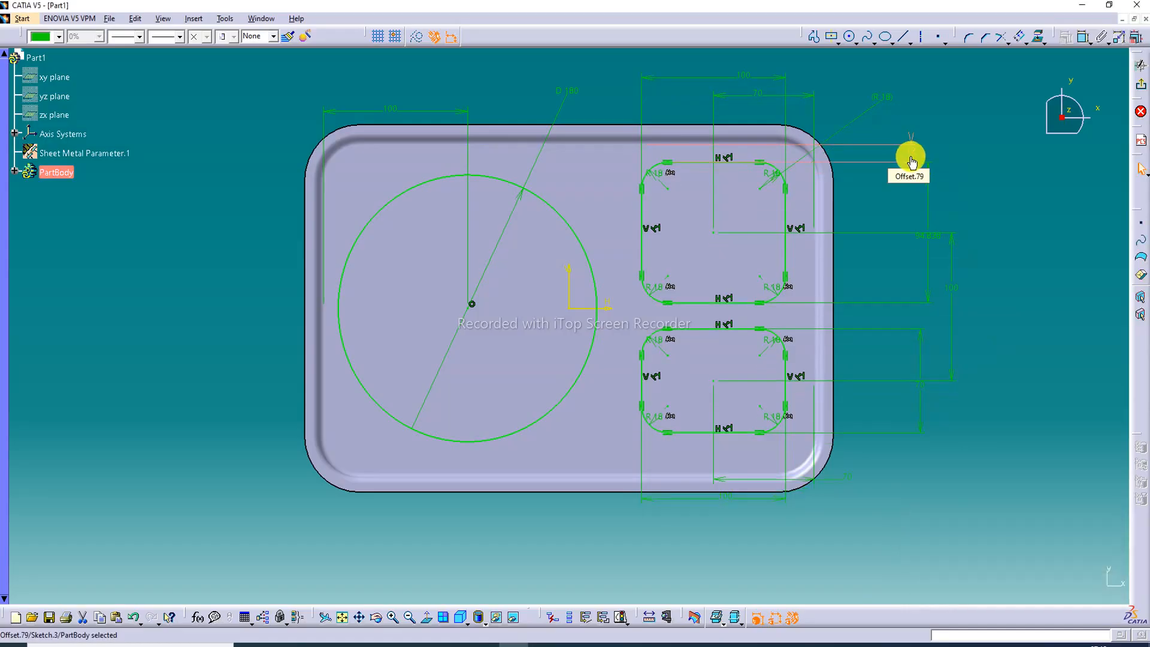
click(979, 155)
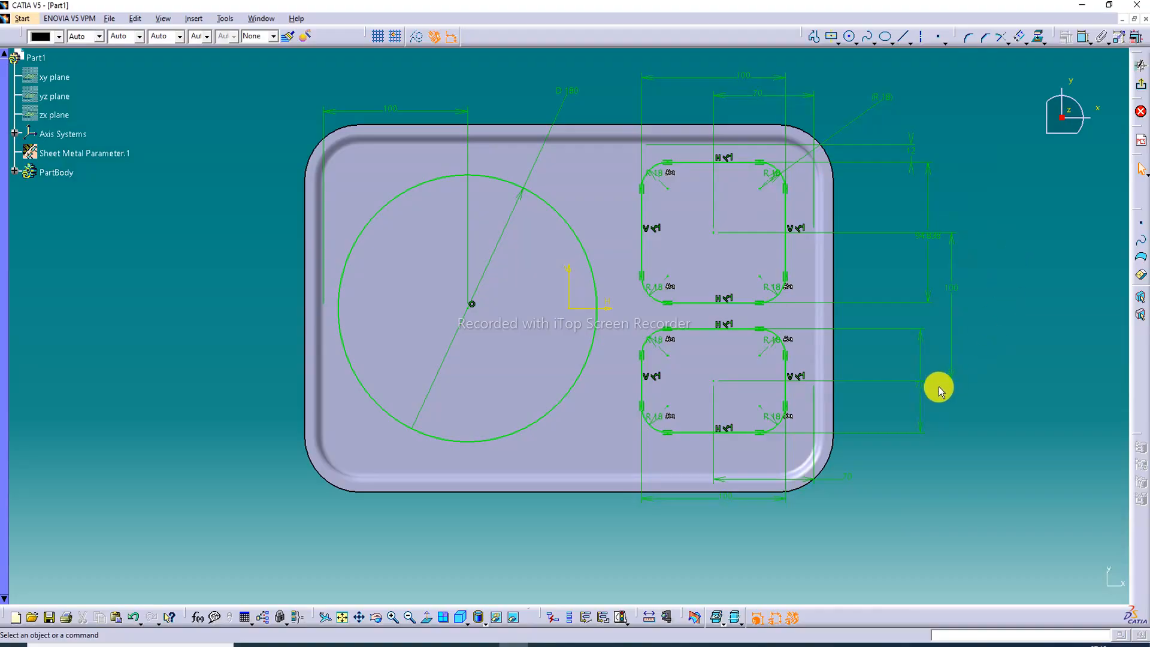
click(846, 480)
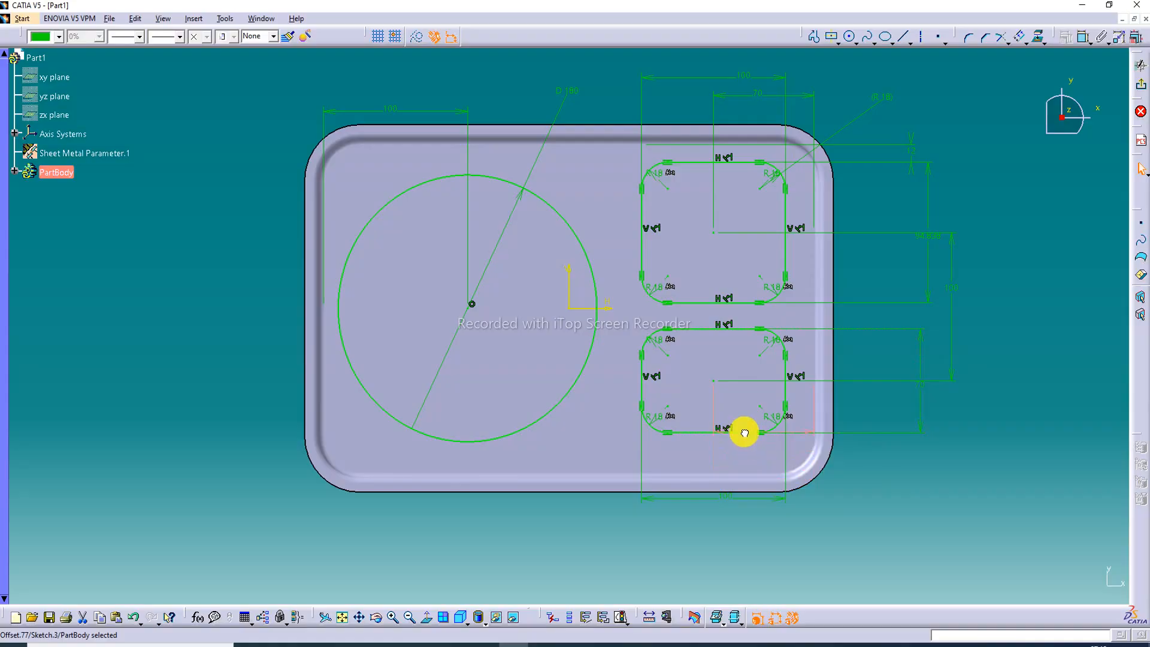
click(924, 449)
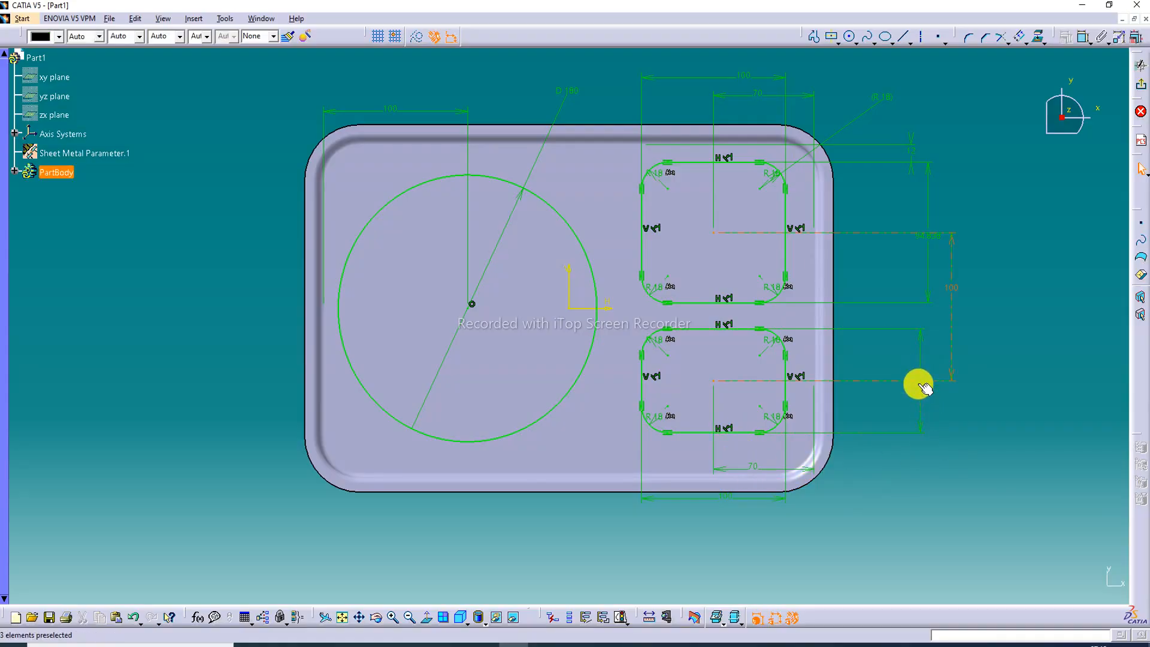
Try a vertical distance of 90 mm between the two rectangle centers.
double_click(919, 387)
text(90)
key(Return)
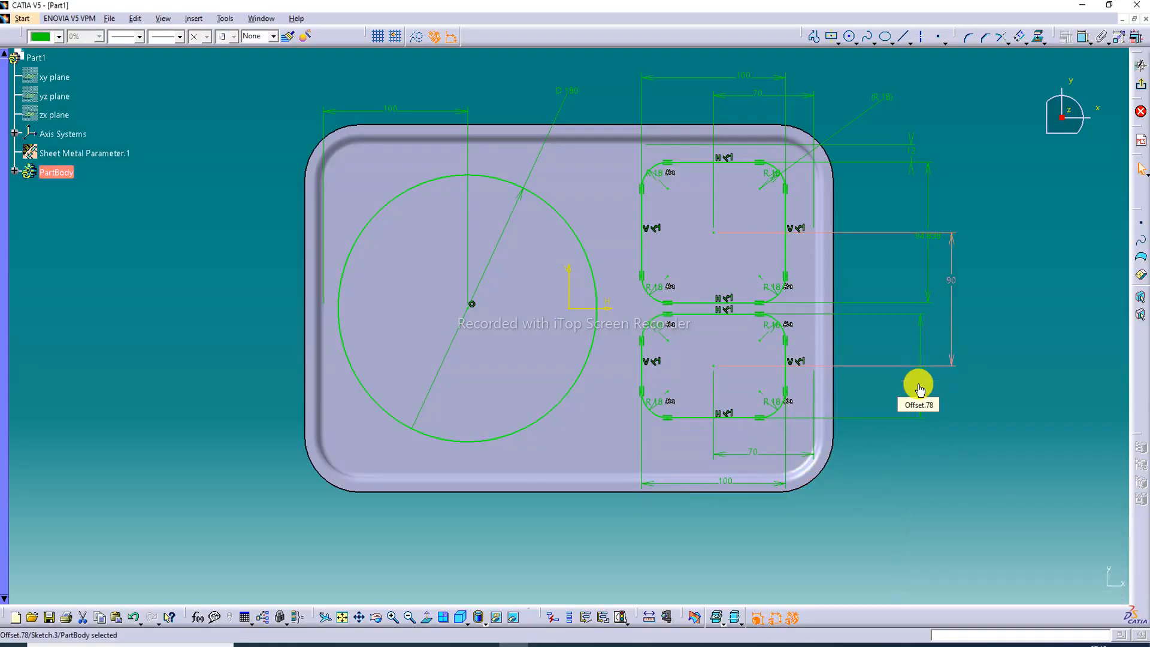
double_click(920, 372)
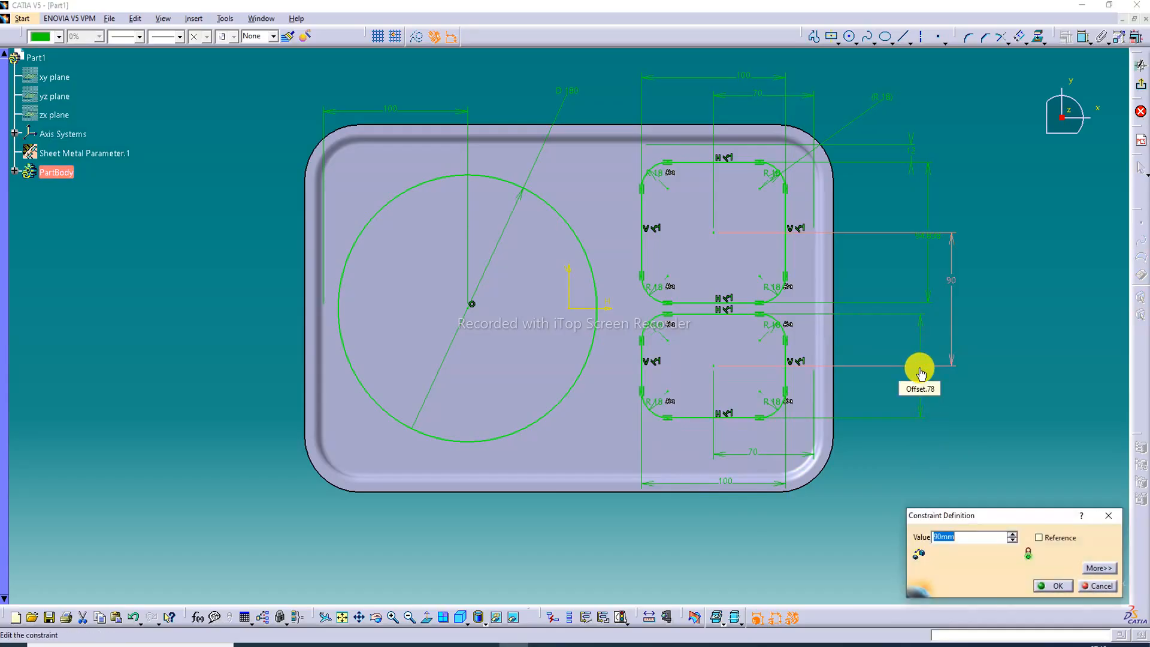
click(1035, 310)
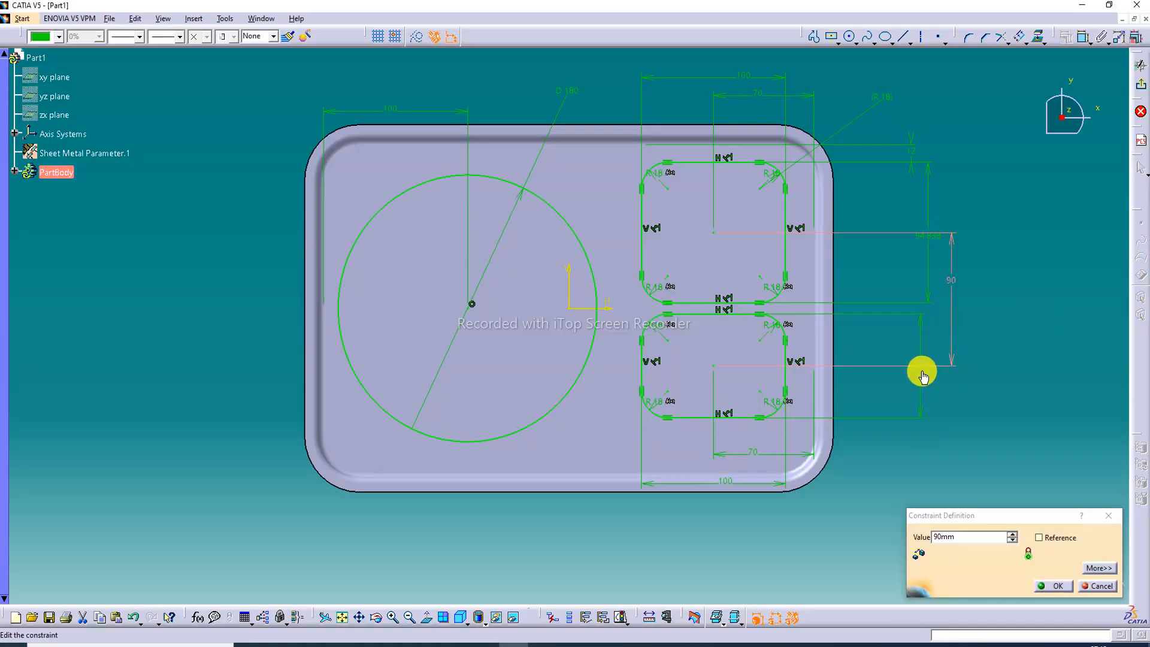
click(1108, 515)
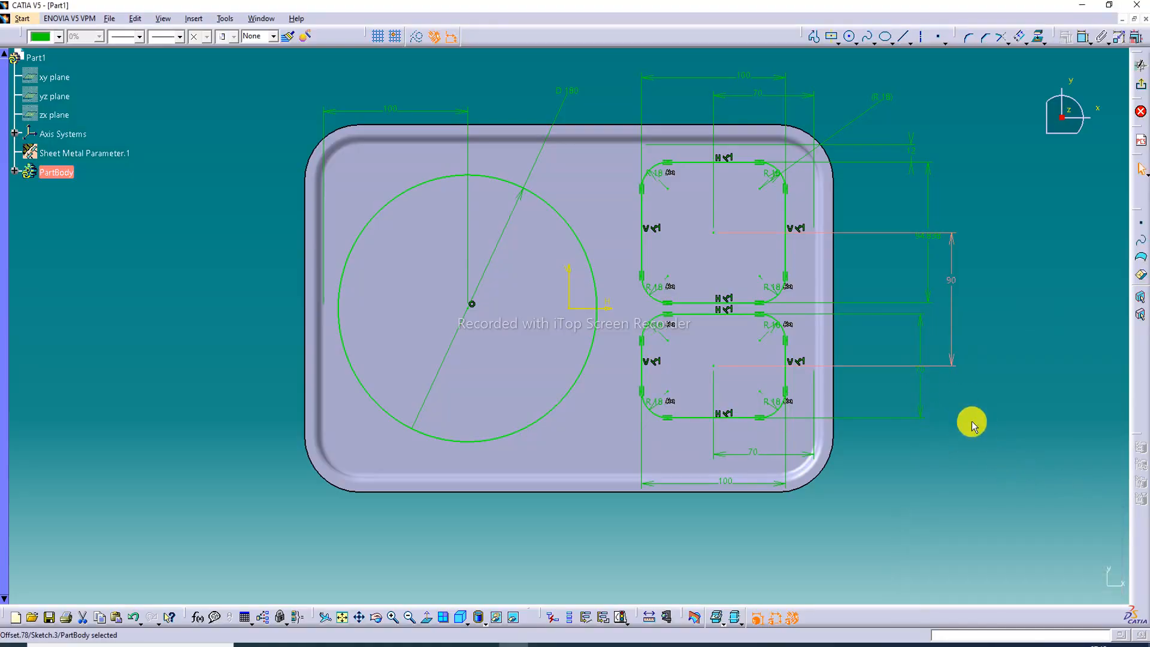
click(944, 401)
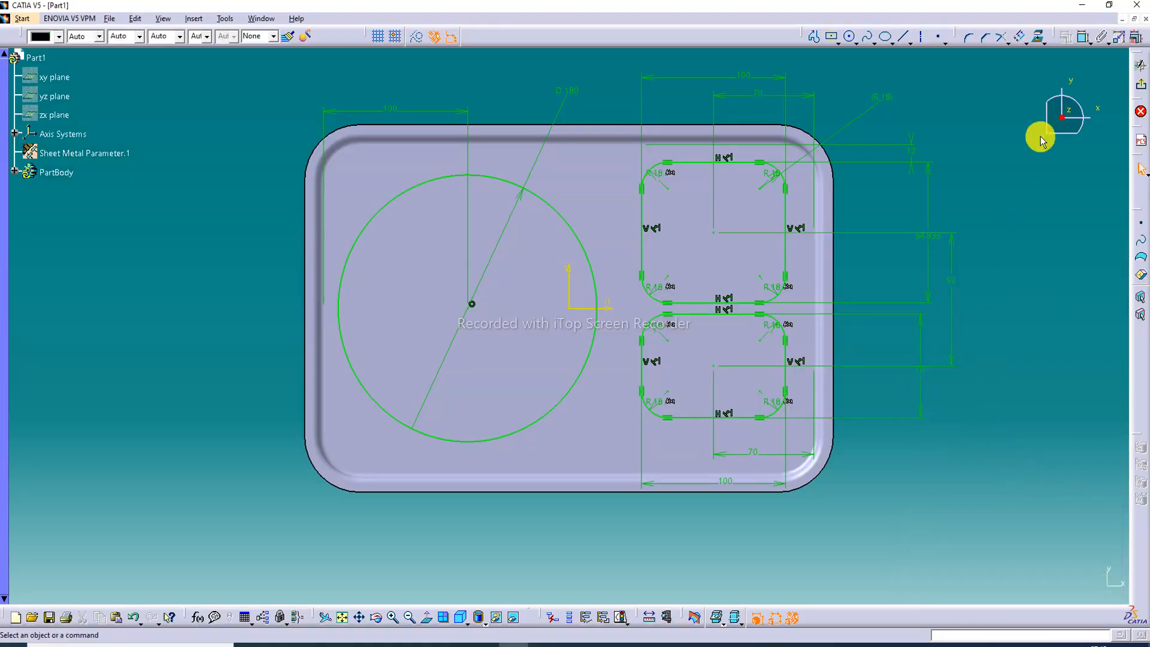
Try a height of 90 mm for the lower rectangle.
click(919, 372)
double_click(923, 392)
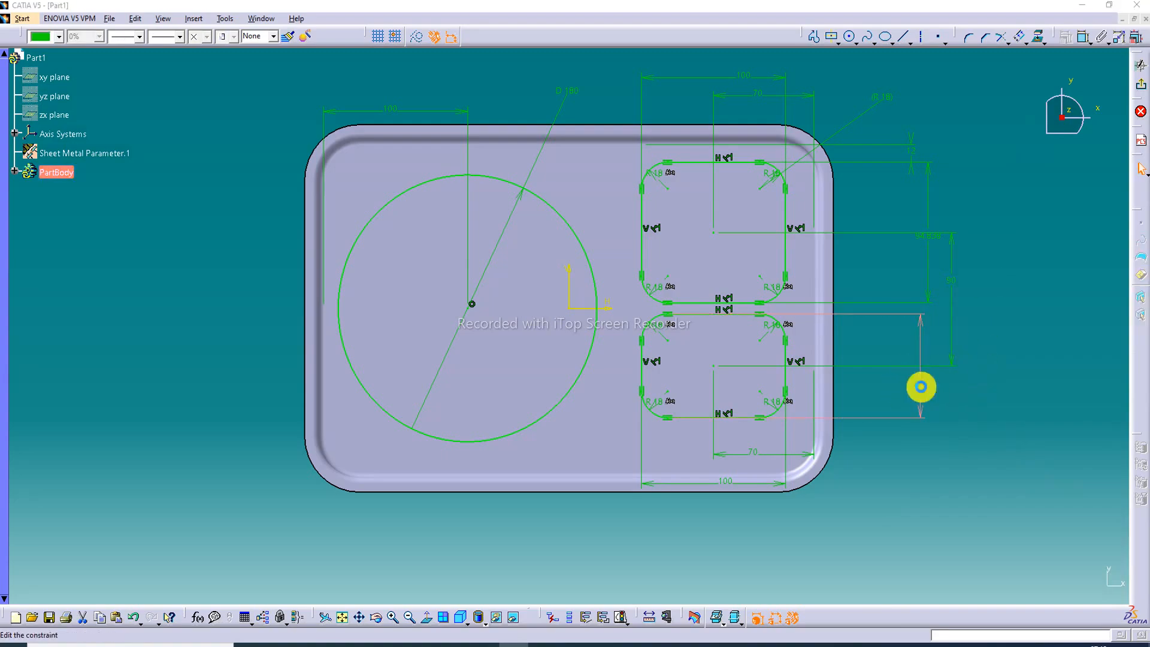
text(90)
key(Return)
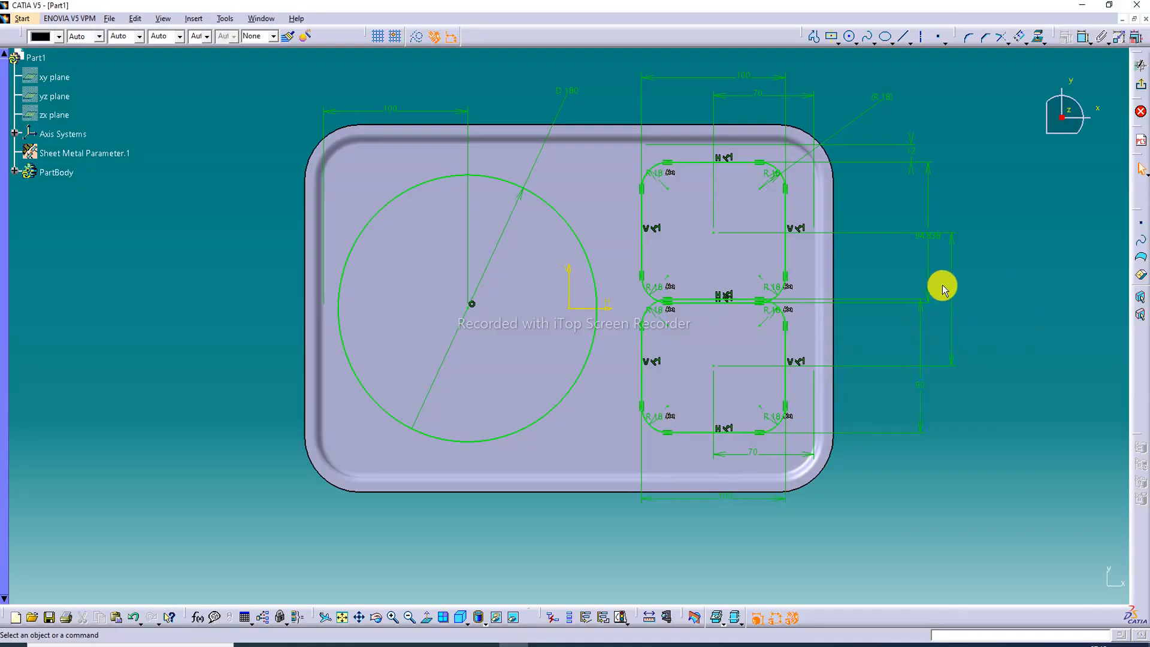
Try a vertical distance of 100 mm between the two rectangle centers.
double_click(952, 281)
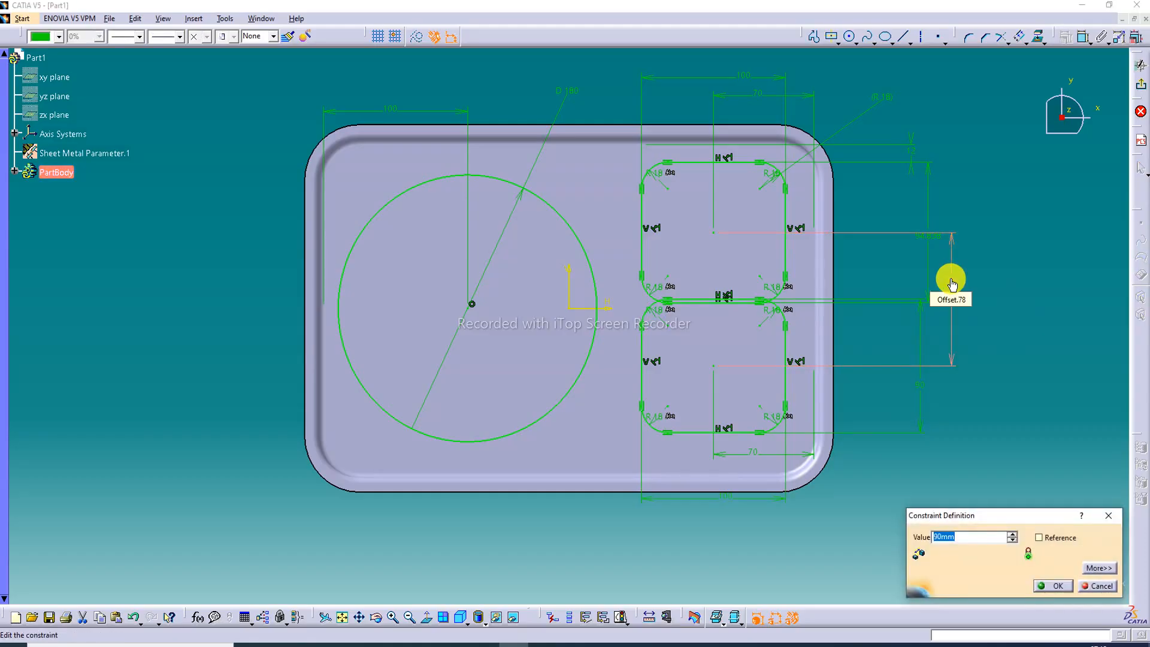
text(1)
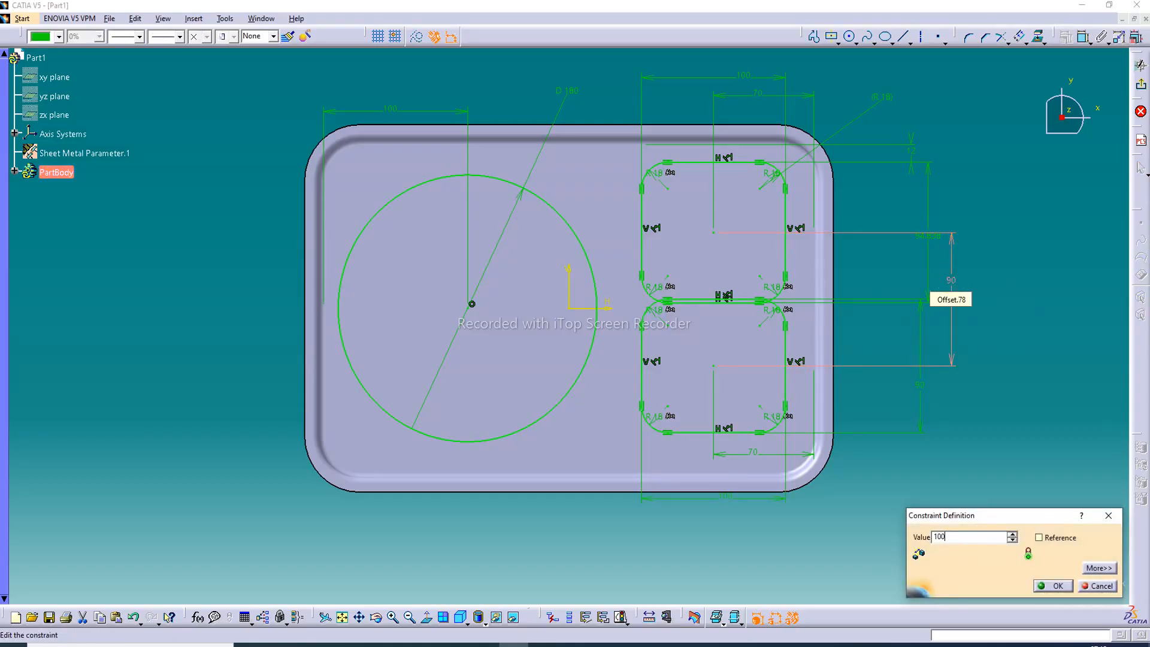
text(00)
key(Return)
Set the vertical distance between the two rectangle centers to 110 mm.
double_click(956, 291)
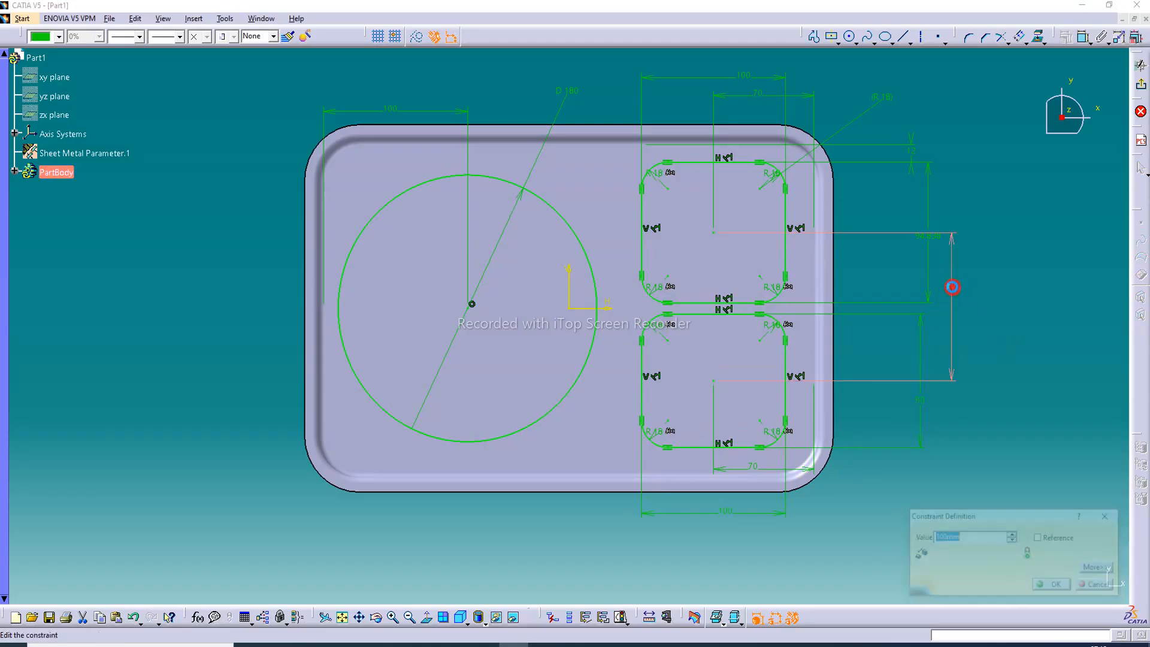
text(11)
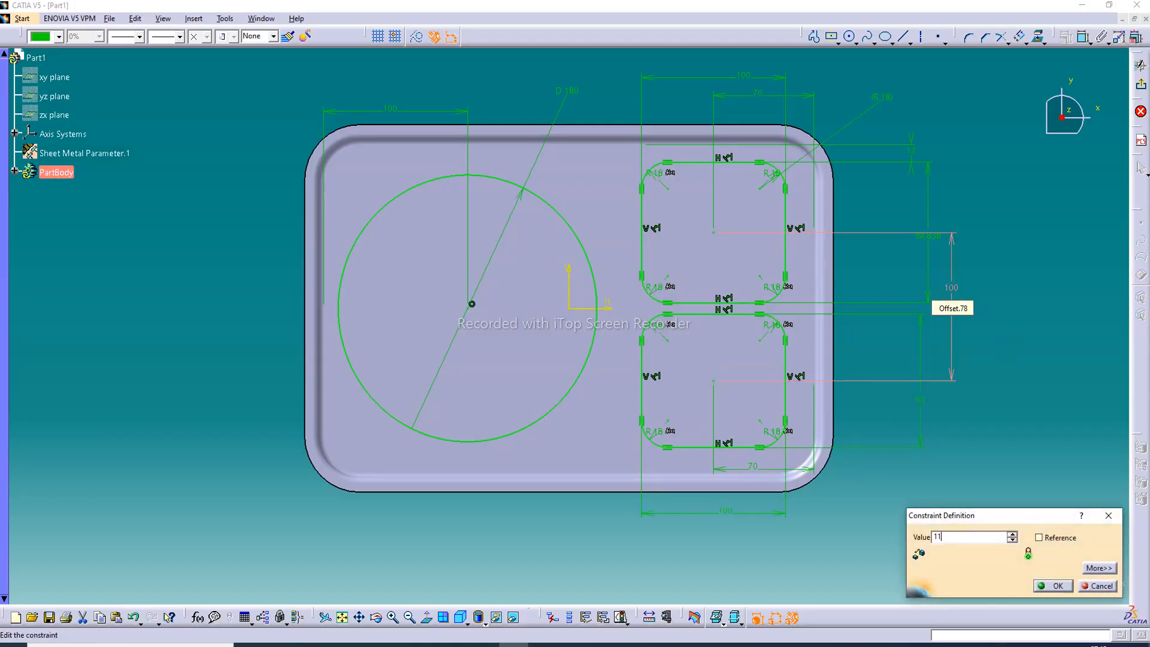
text(0mm)
key(Return)
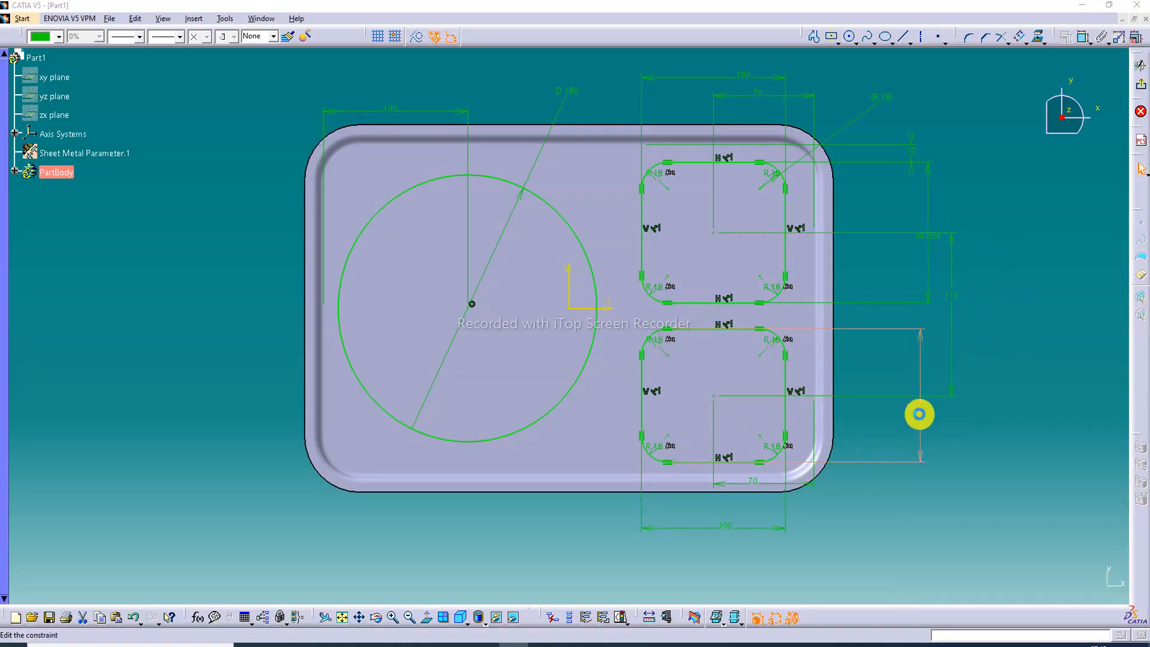
Set the lower rectangle's height to 70 mm.
double_click(920, 418)
text(70mm)
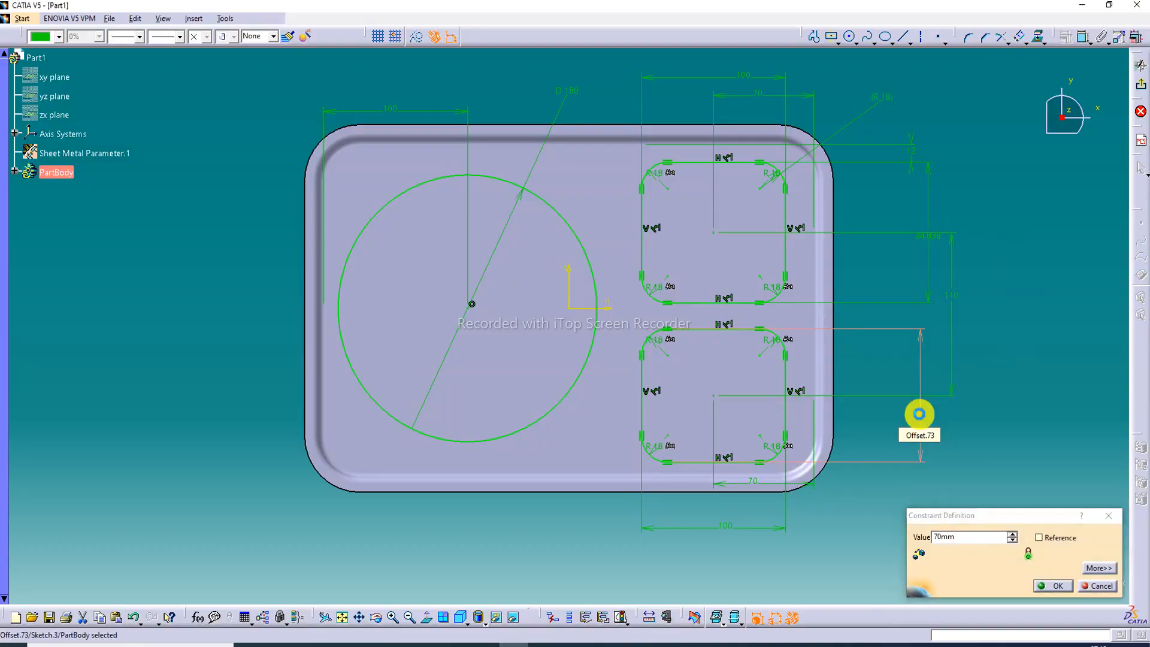
key(Return)
click(1010, 383)
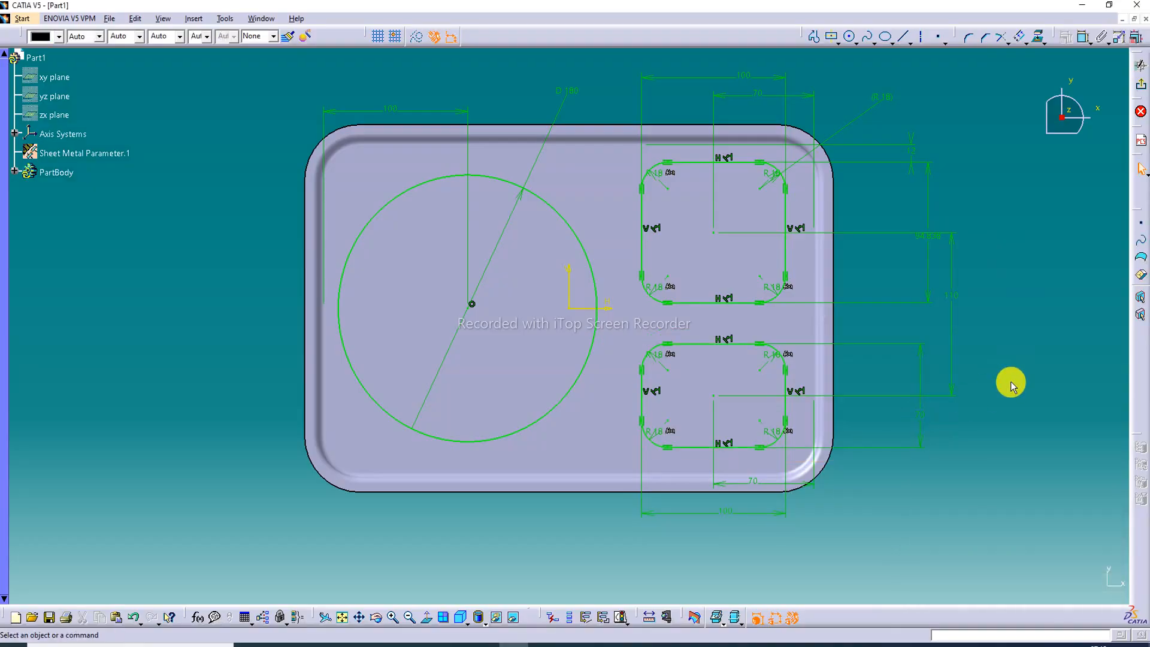
Try a height of 80 mm for the lower rectangle.
double_click(919, 415)
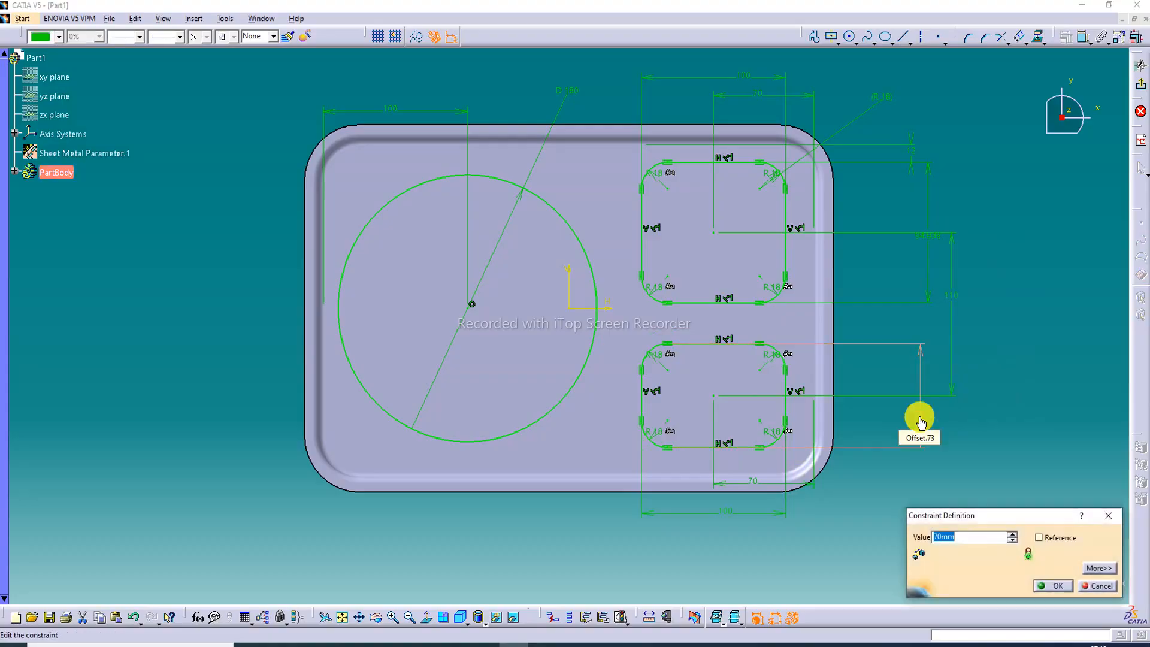
text(80)
key(Return)
click(1016, 354)
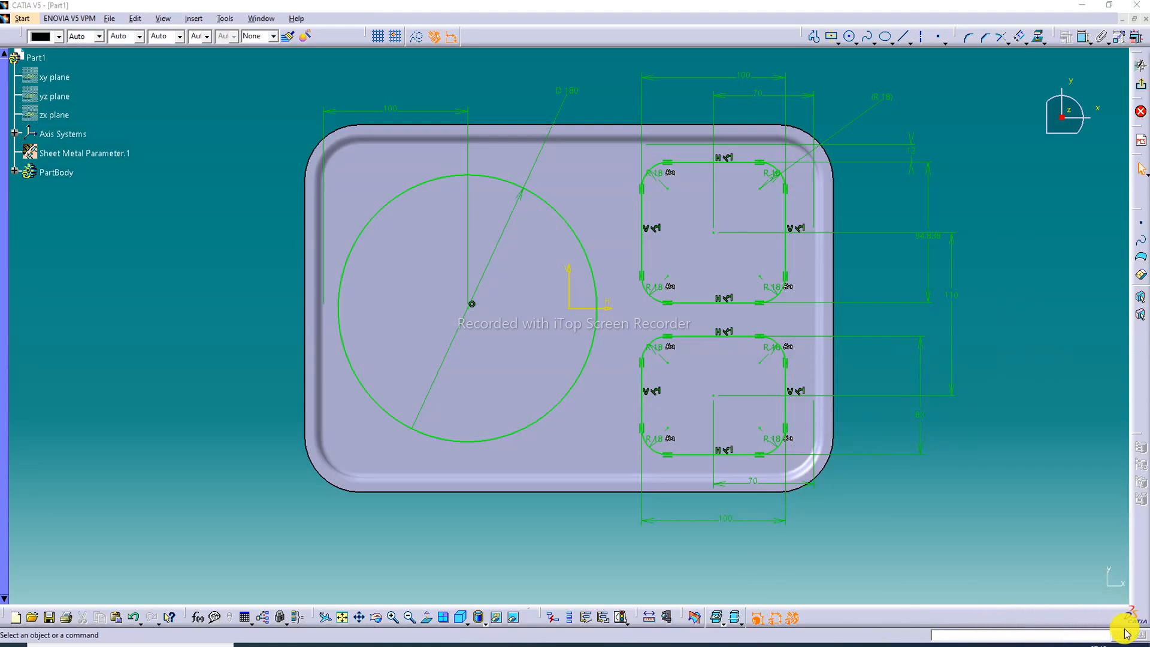
Try a height of 90 mm for the upper rectangle.
drag(929, 238, 925, 215)
double_click(928, 215)
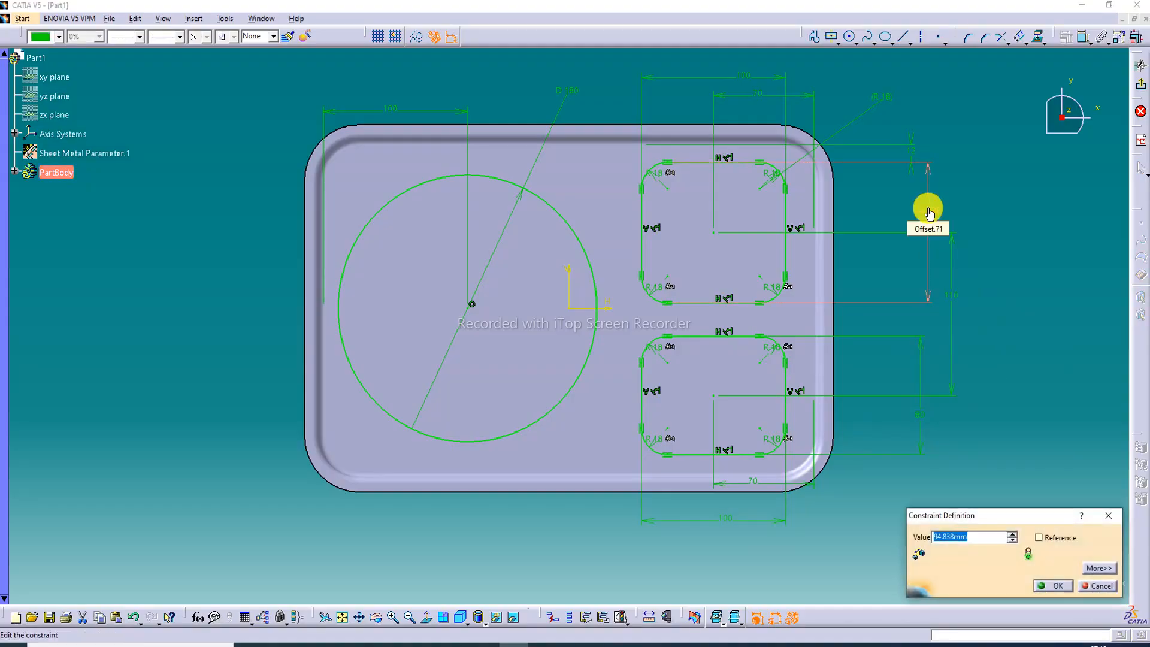
text(90)
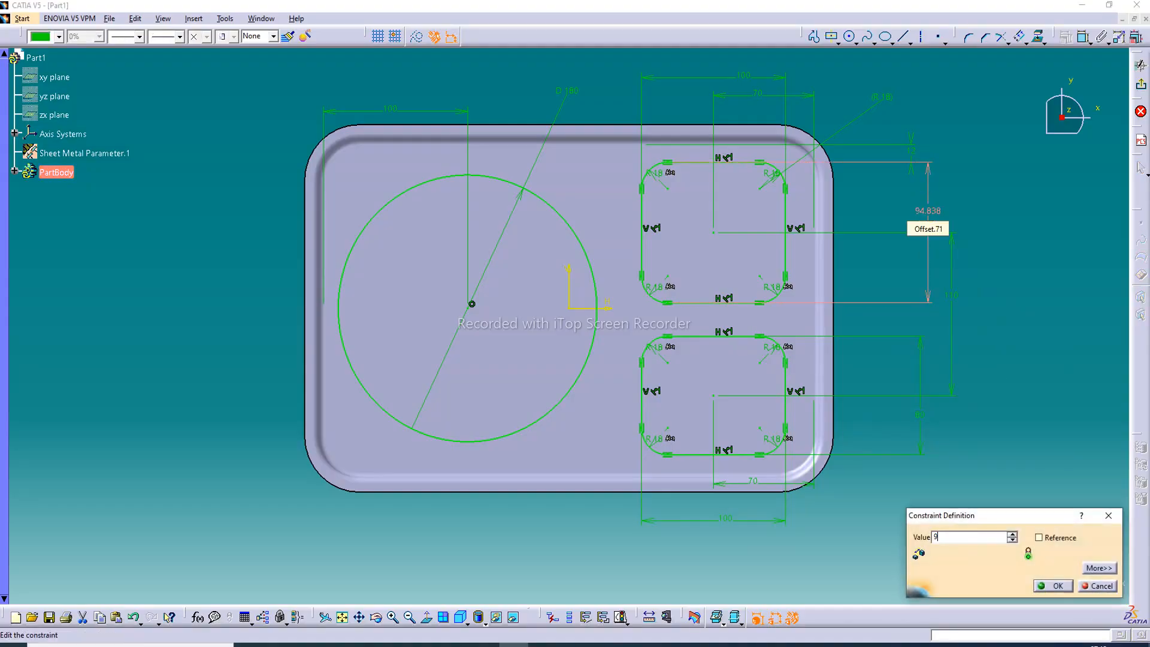
key(Return)
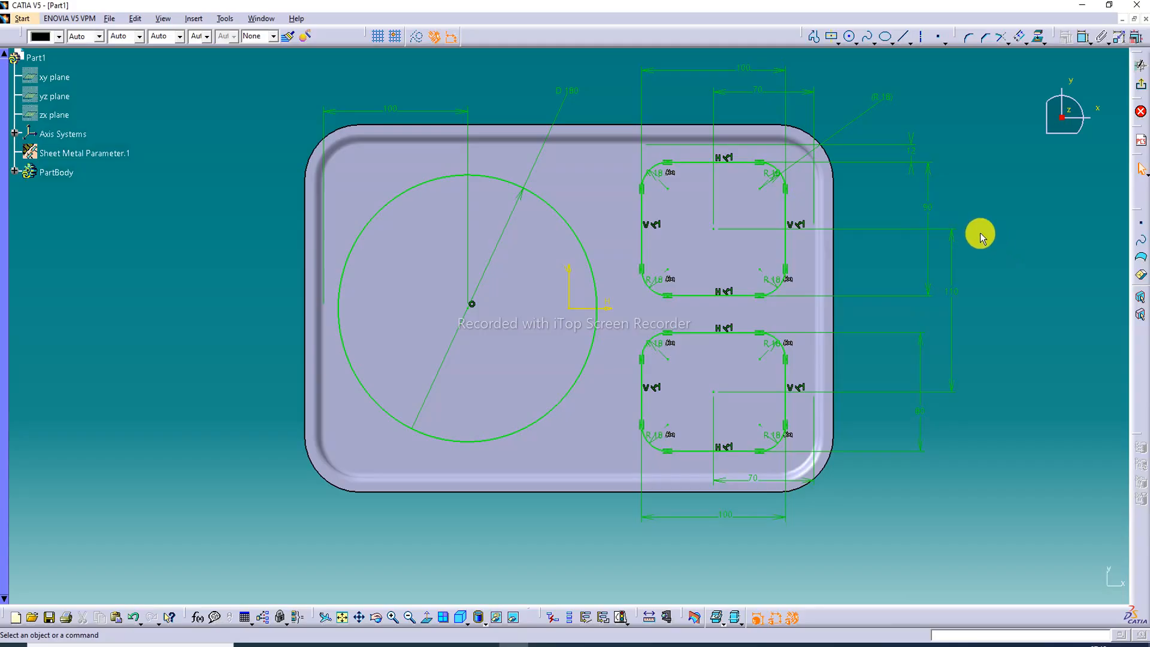
Set the lower rectangle's height to 85 mm.
click(921, 412)
double_click(921, 413)
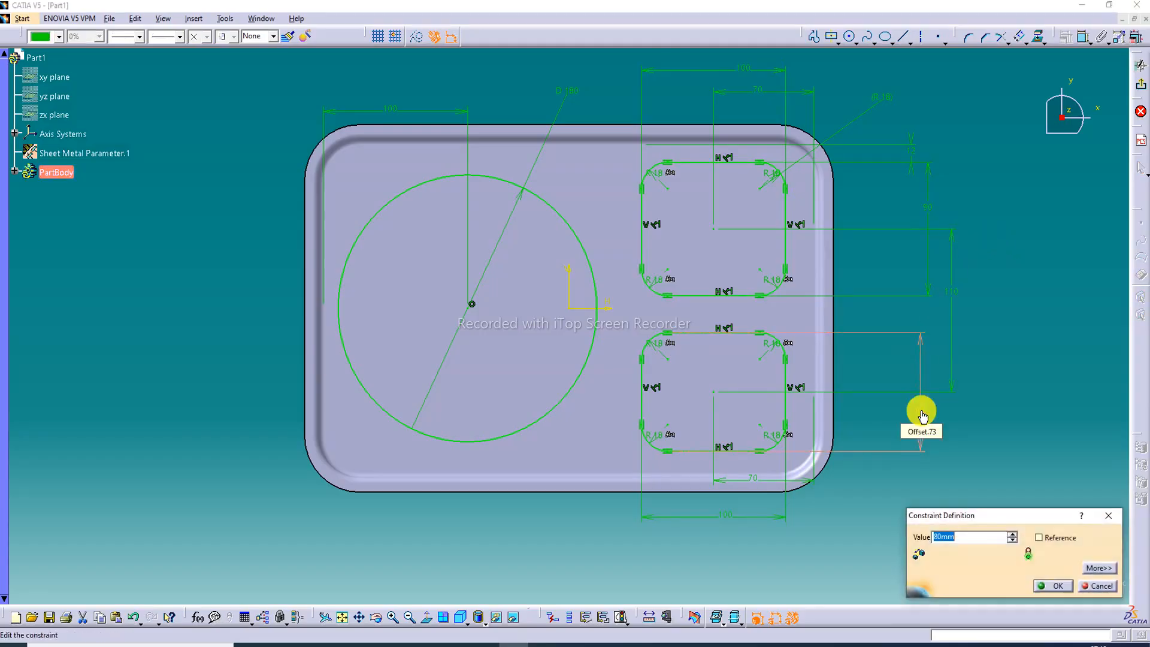
text(85)
key(Return)
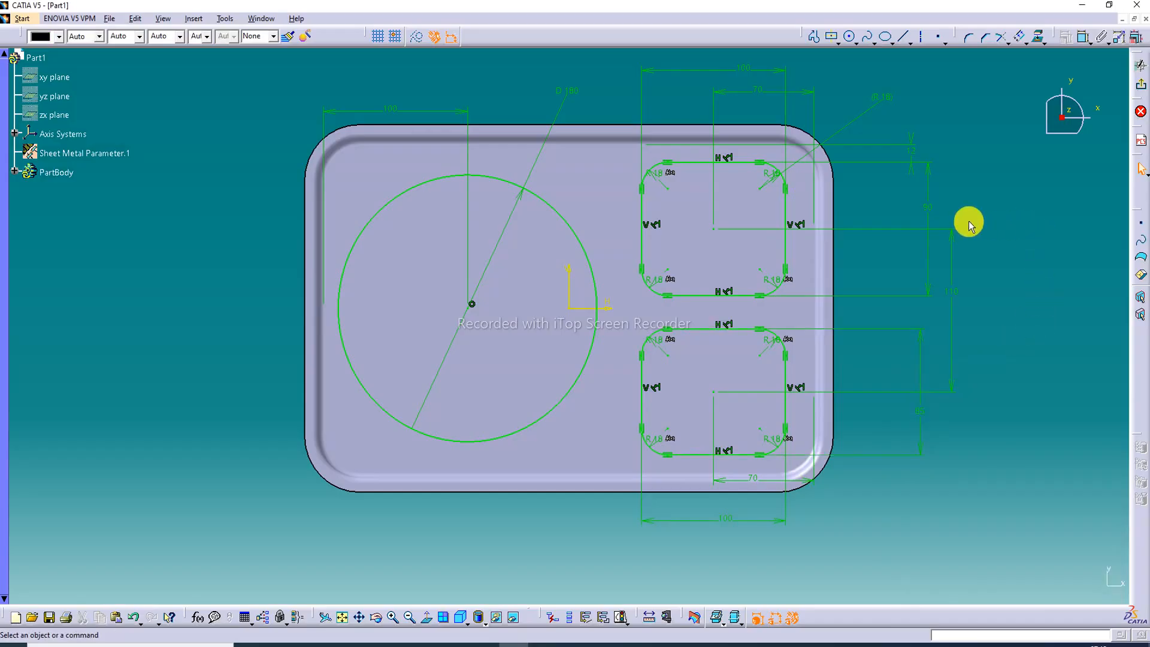
Set the upper rectangle's height to 95 mm.
double_click(926, 215)
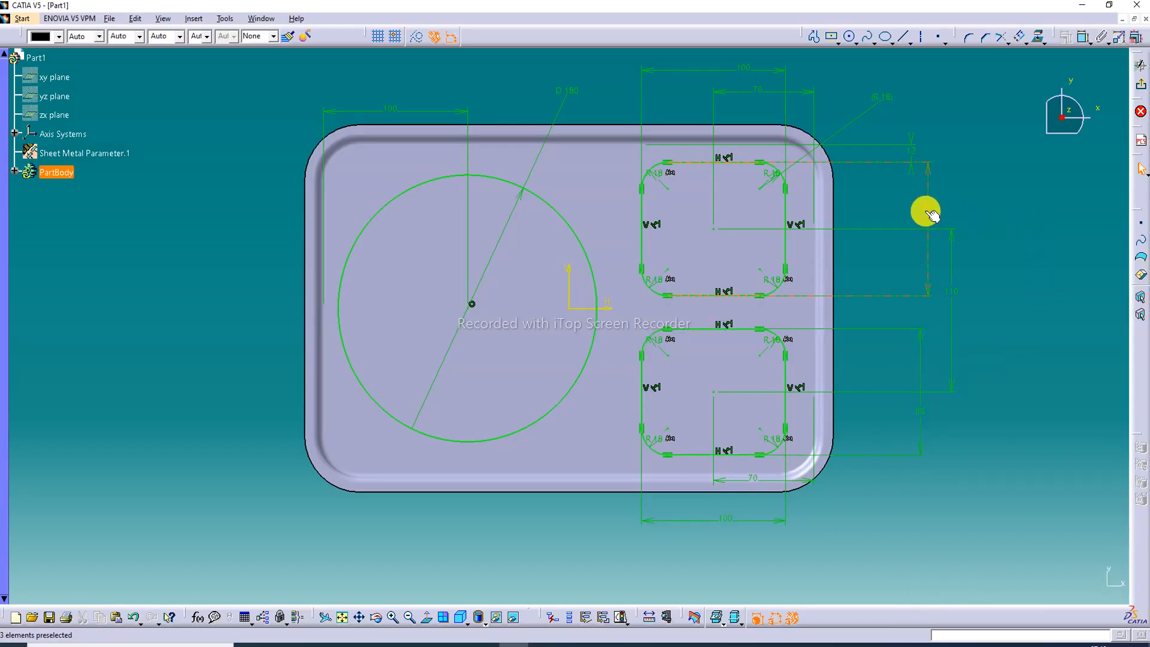
text(8)
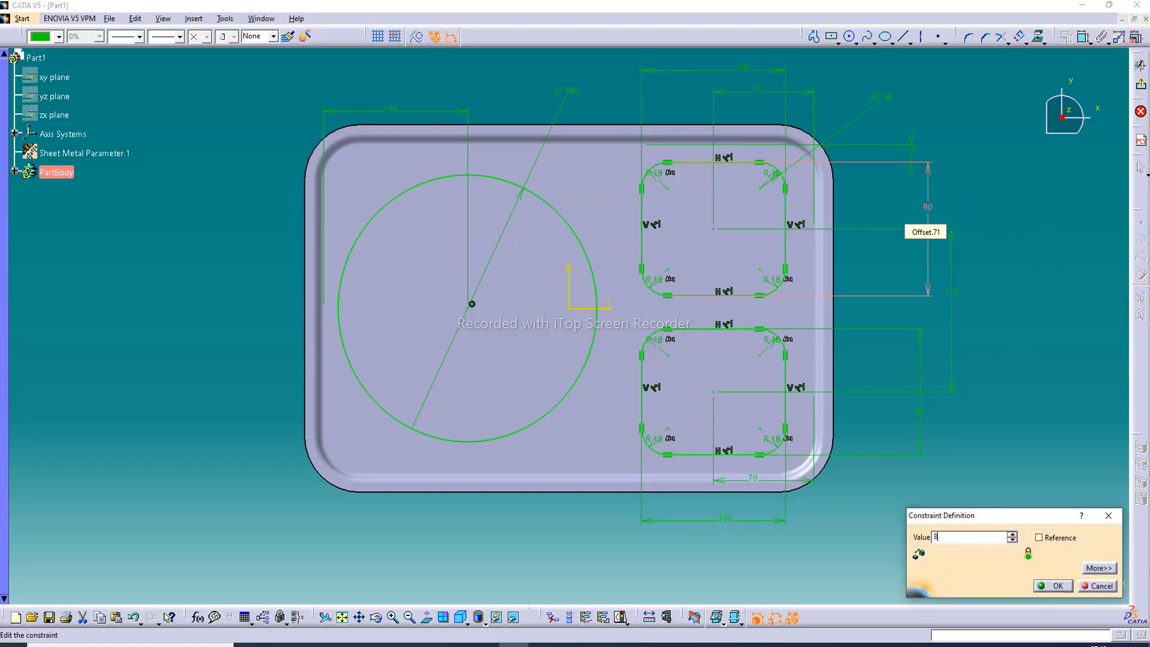
text(5mm)
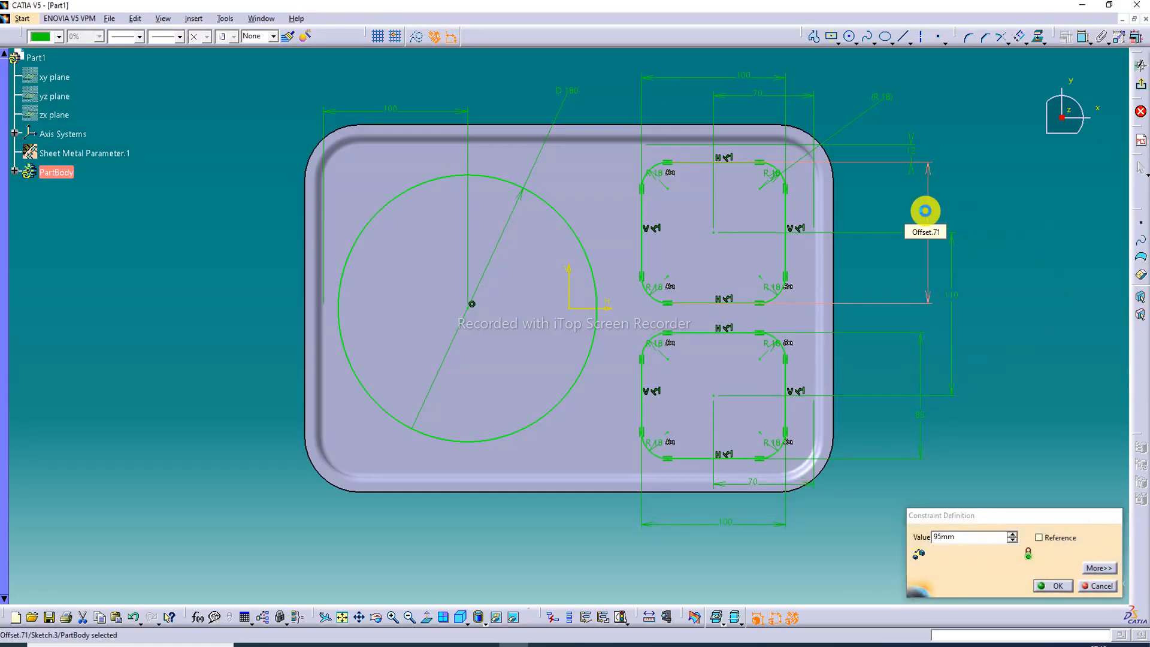
key(Return)
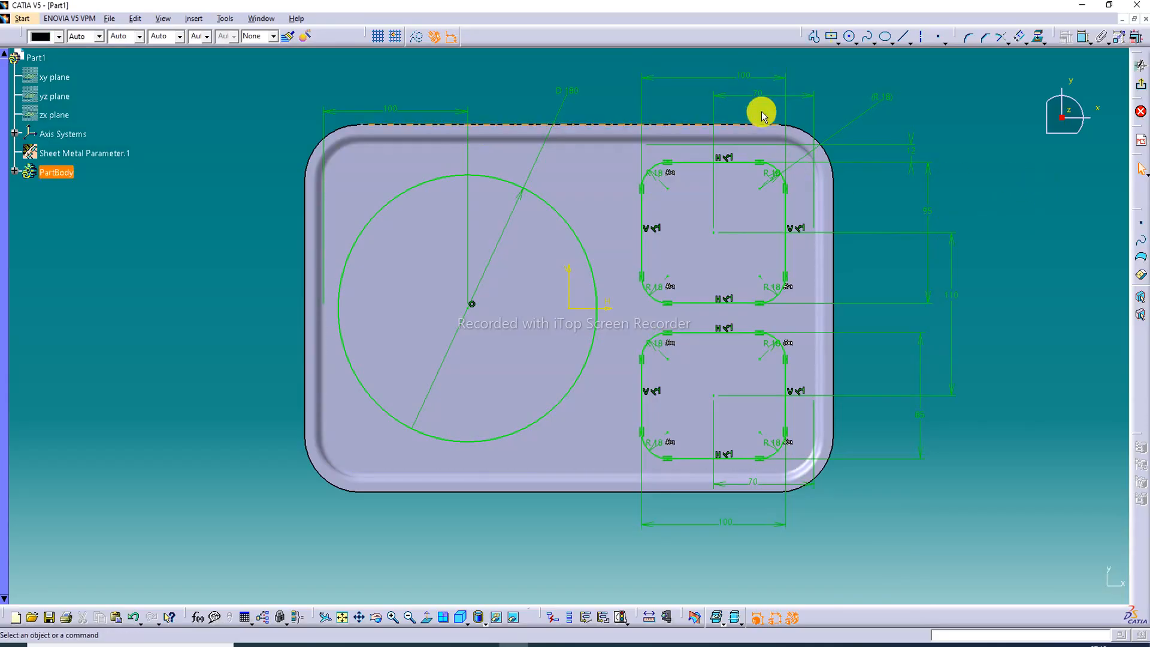
Try a width of 105 mm for the upper rectangle.
double_click(746, 78)
text(105)
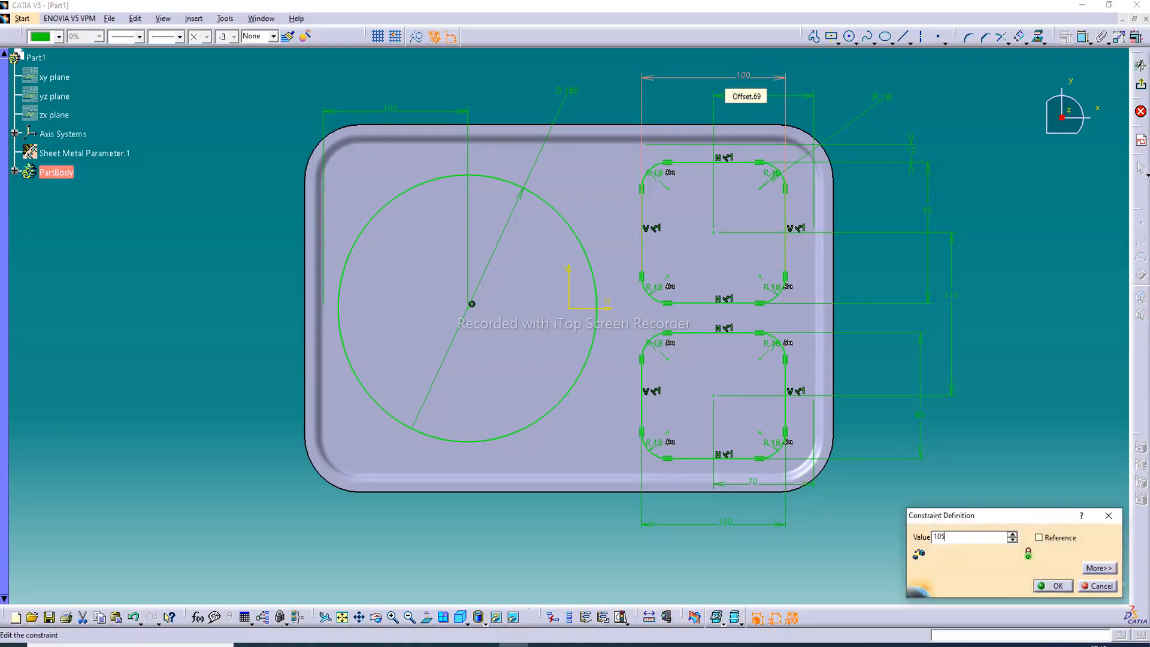
key(Return)
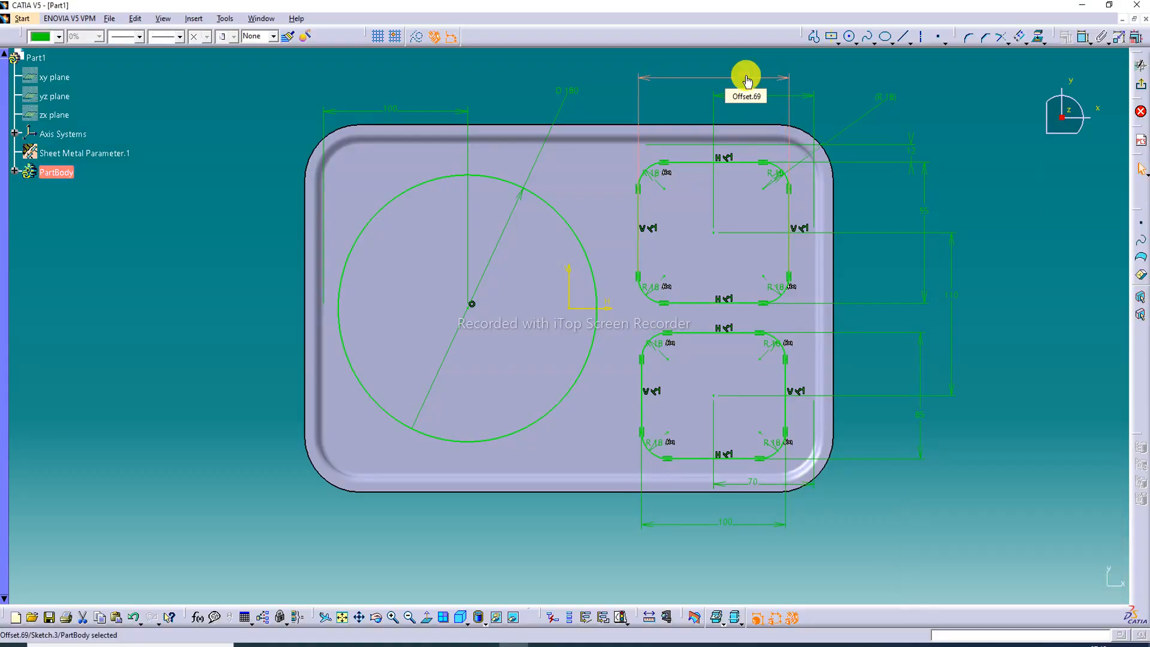
Set the widths of the upper and lower rectangles to 110 mm each.
click(745, 77)
double_click(745, 77)
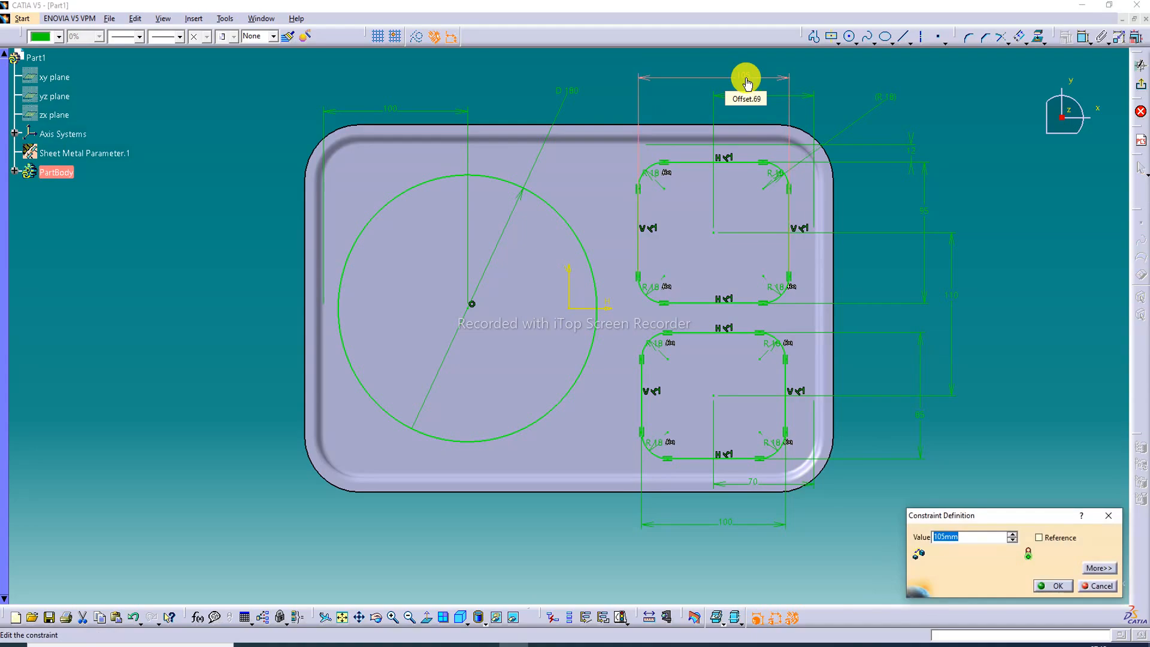
text(110)
key(Return)
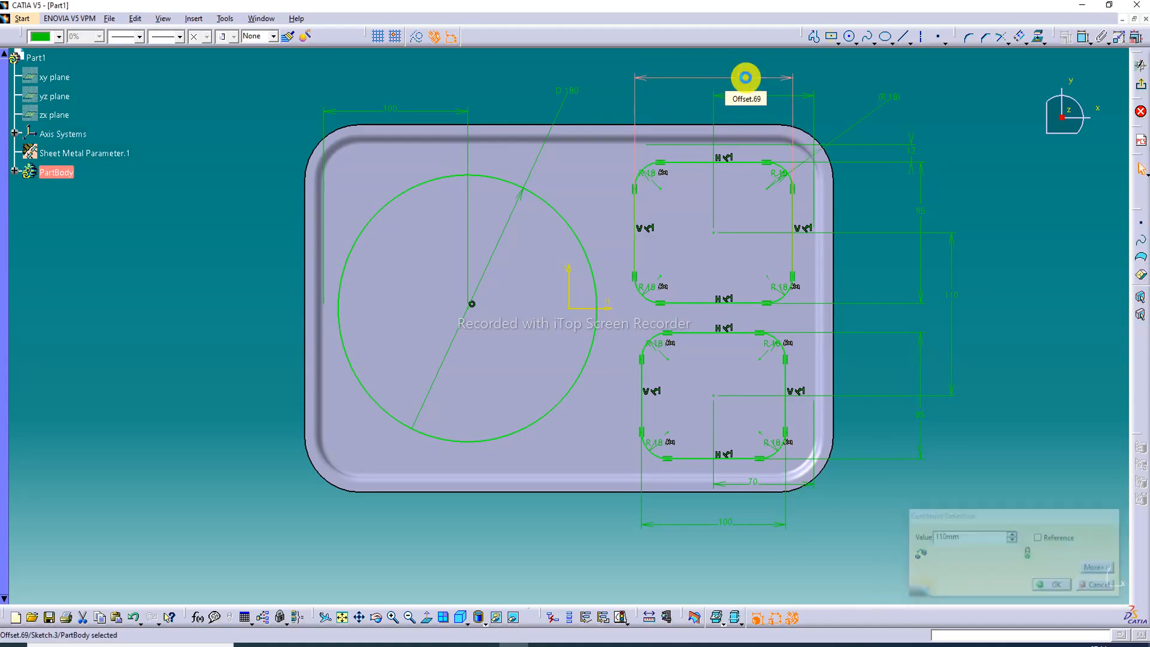
double_click(729, 524)
text(110)
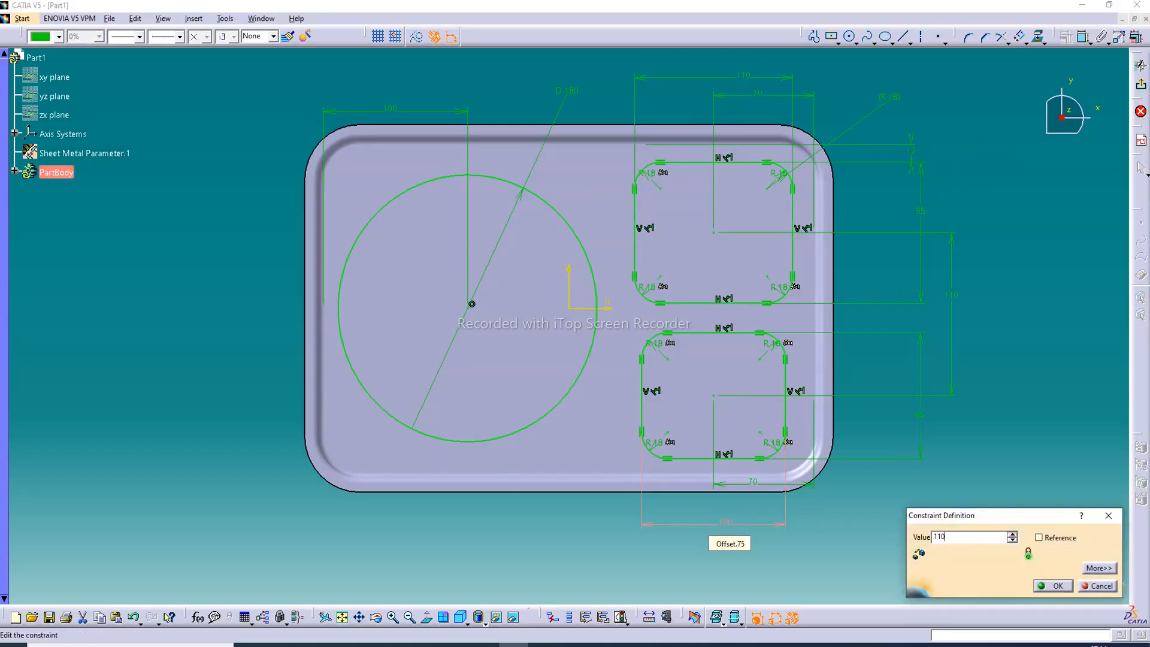
key(Return)
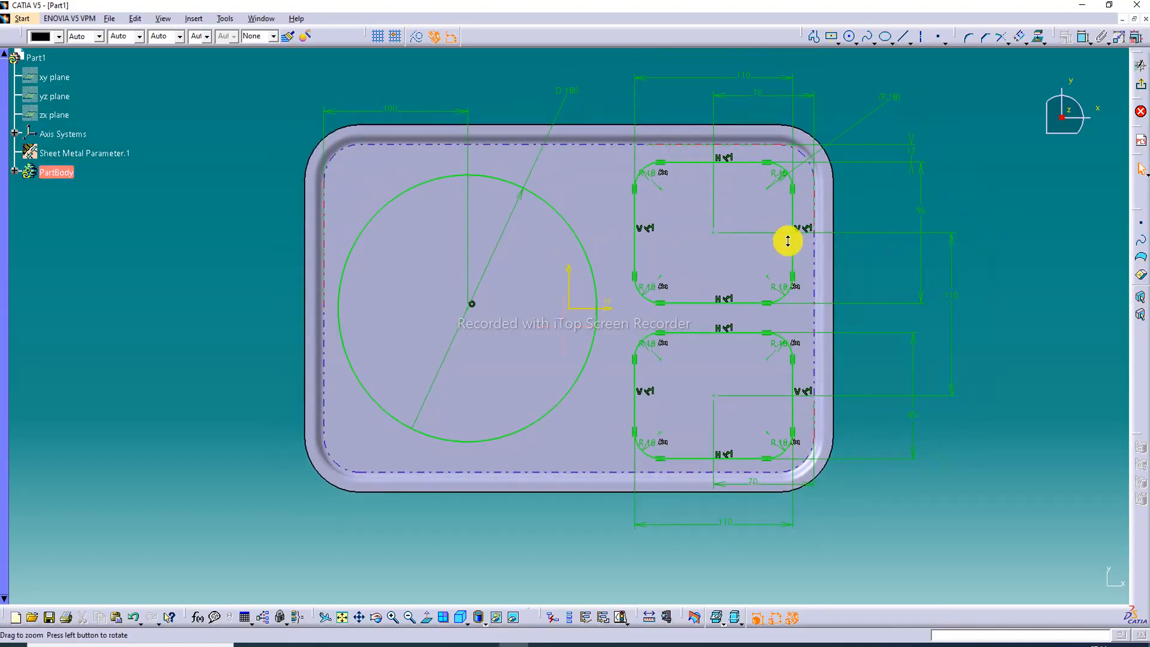
Reposition the lower rectangle's width dimension and the upper rectangle's height dimension, and exit the sketch.
click(726, 521)
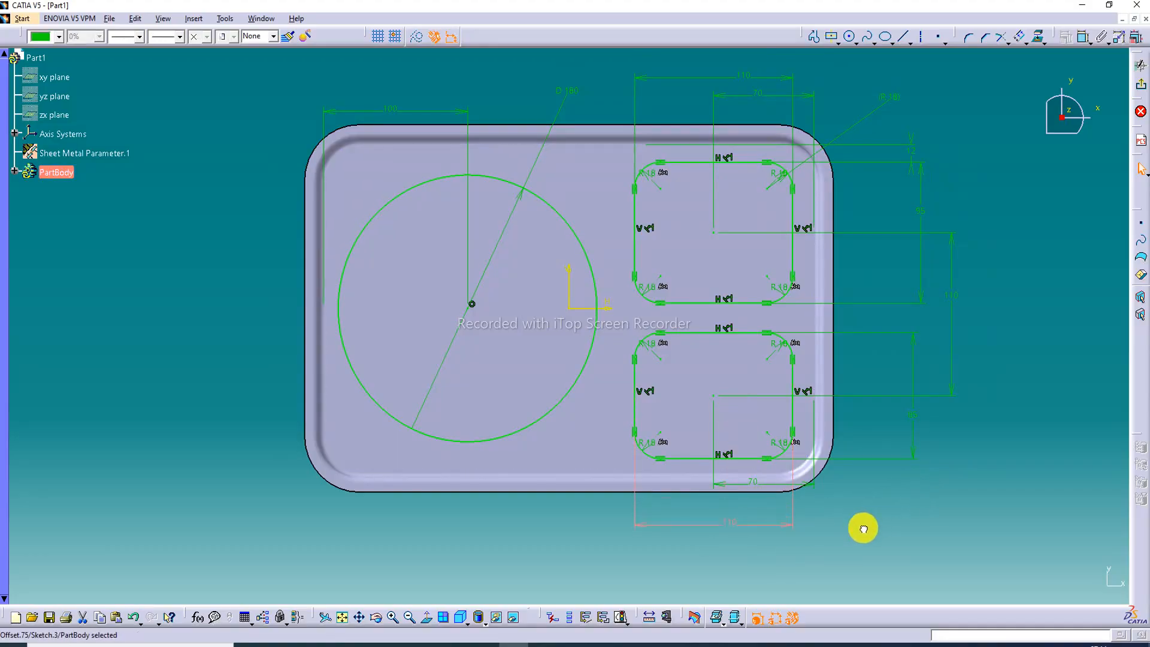
click(887, 500)
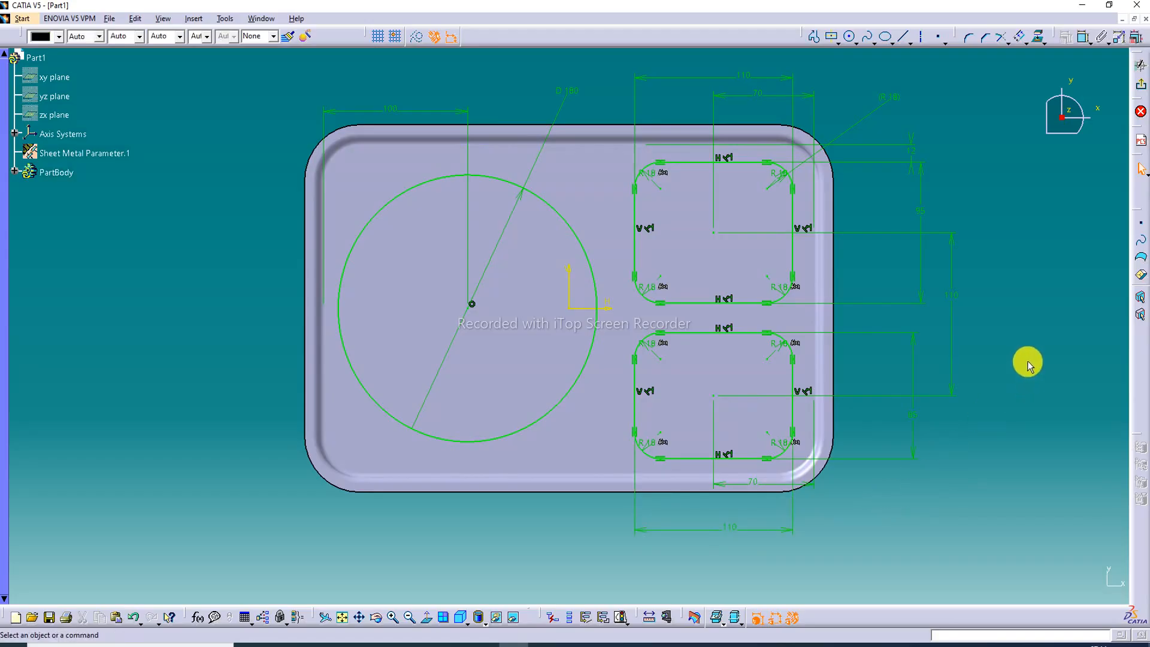
middle_drag(968, 279, 956, 267)
mouse_move(951, 322)
middle_down()
mouse_move(978, 405)
mouse_move(961, 379)
middle_up()
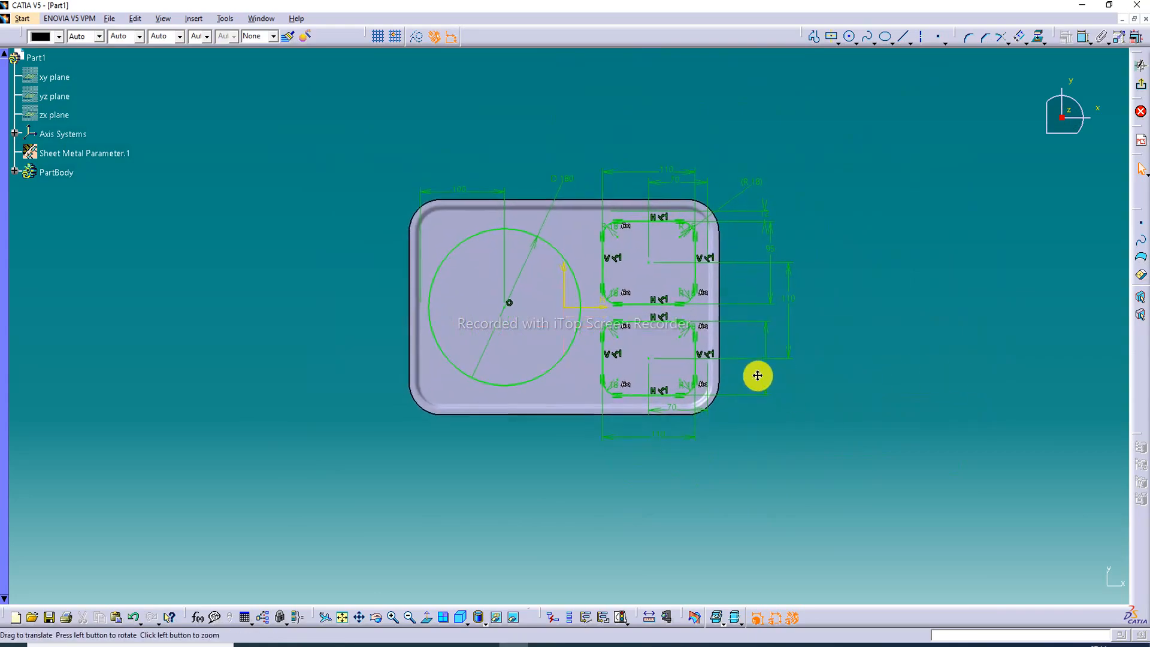
middle_drag(756, 377, 706, 308)
middle_drag(763, 153, 756, 139)
middle_drag(538, 205, 530, 237)
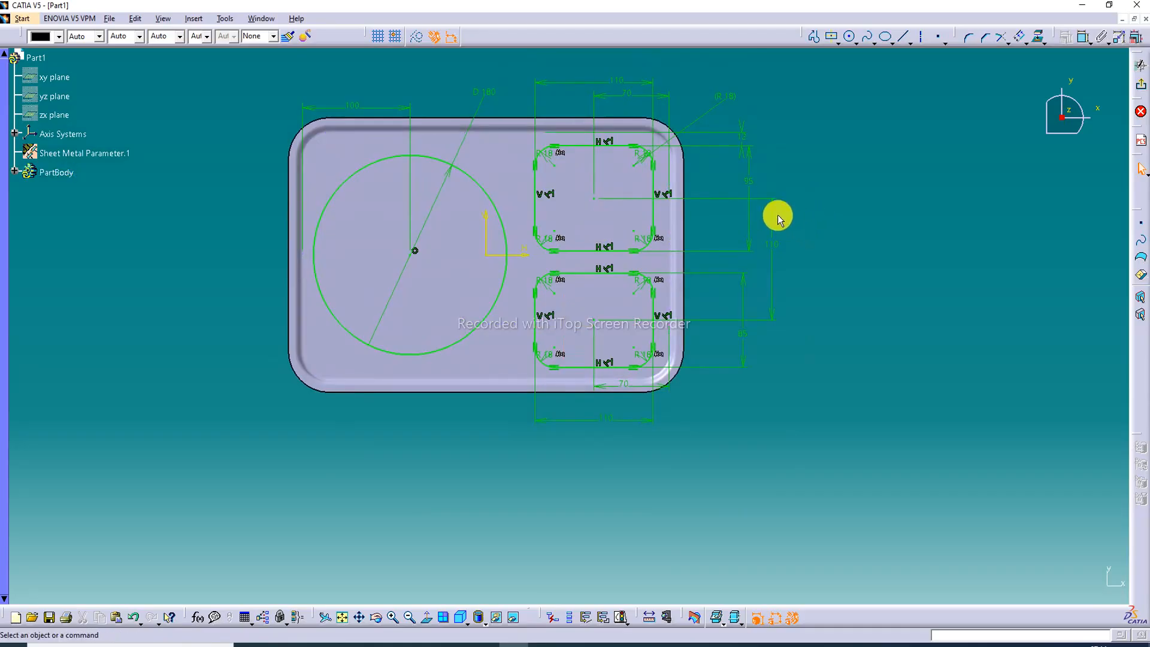
click(747, 157)
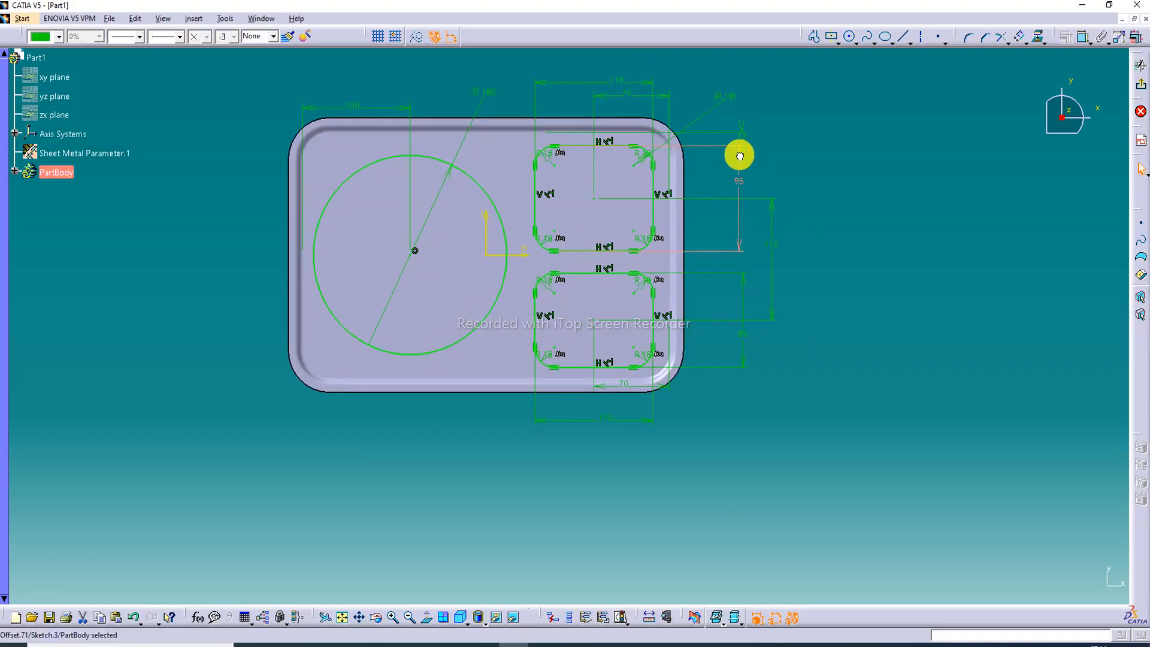
click(823, 165)
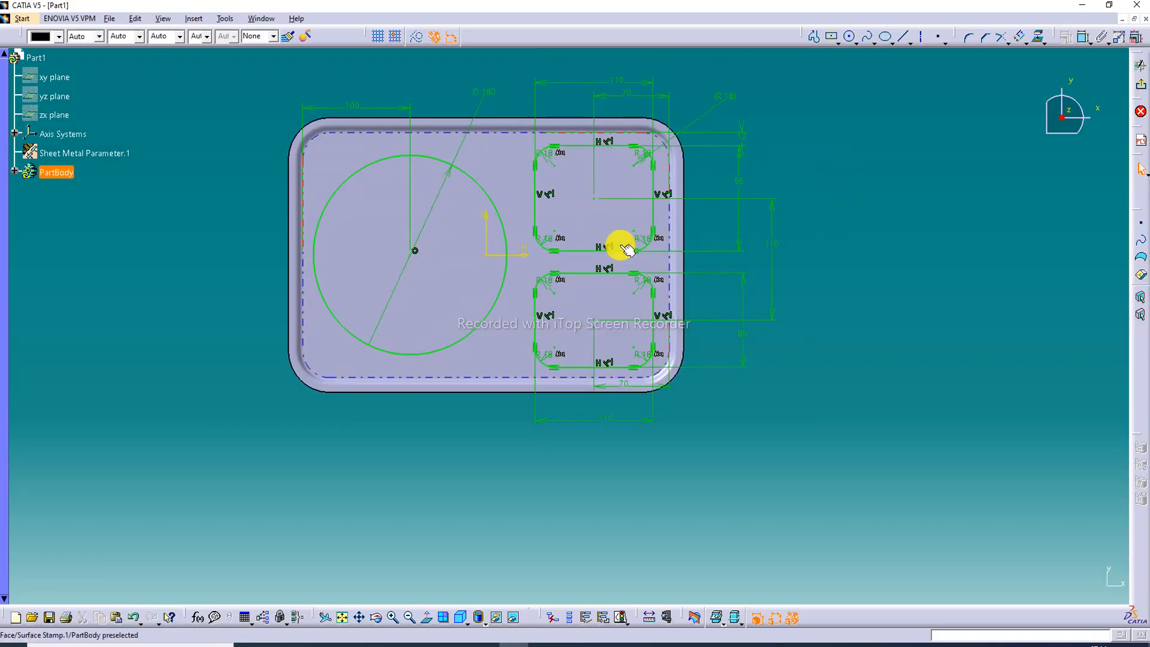
middle_drag(483, 157, 563, 223)
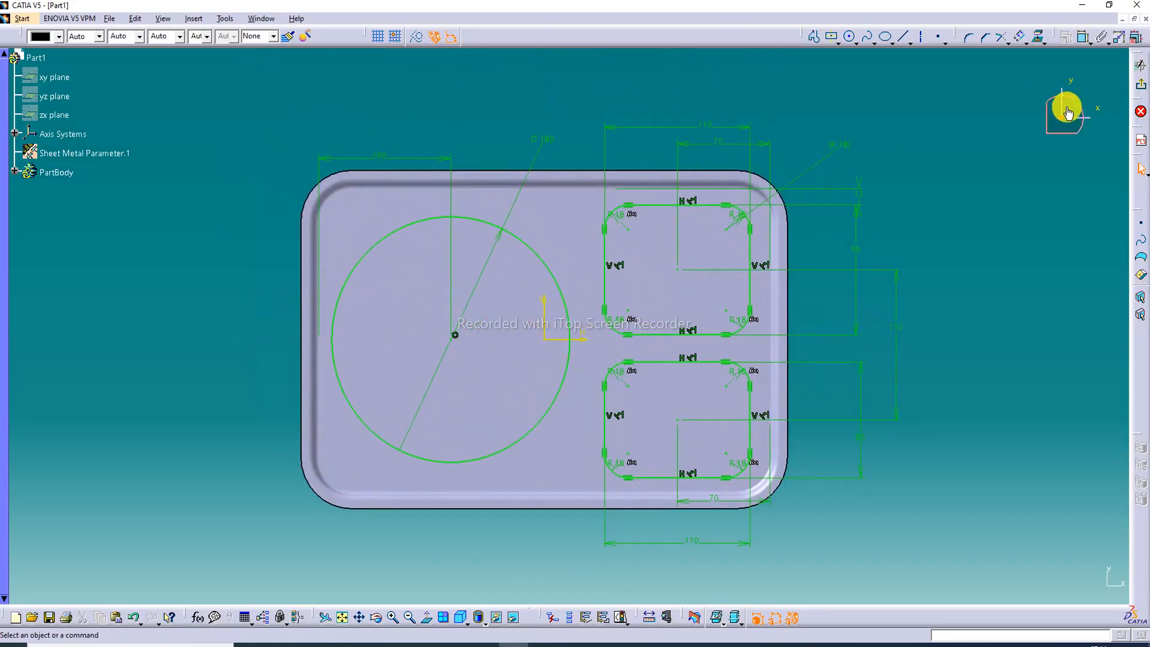
click(1140, 111)
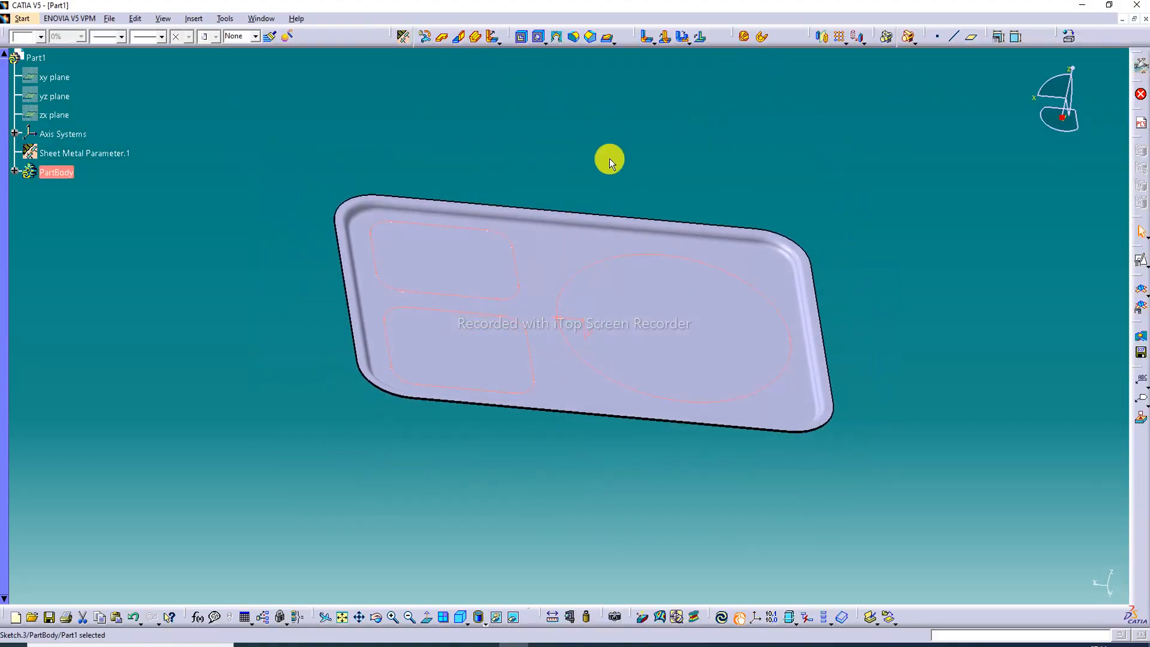
Start a surface stamp from the compartment sketch with an angle of 85 degrees and a height of 42 mm.
click(612, 42)
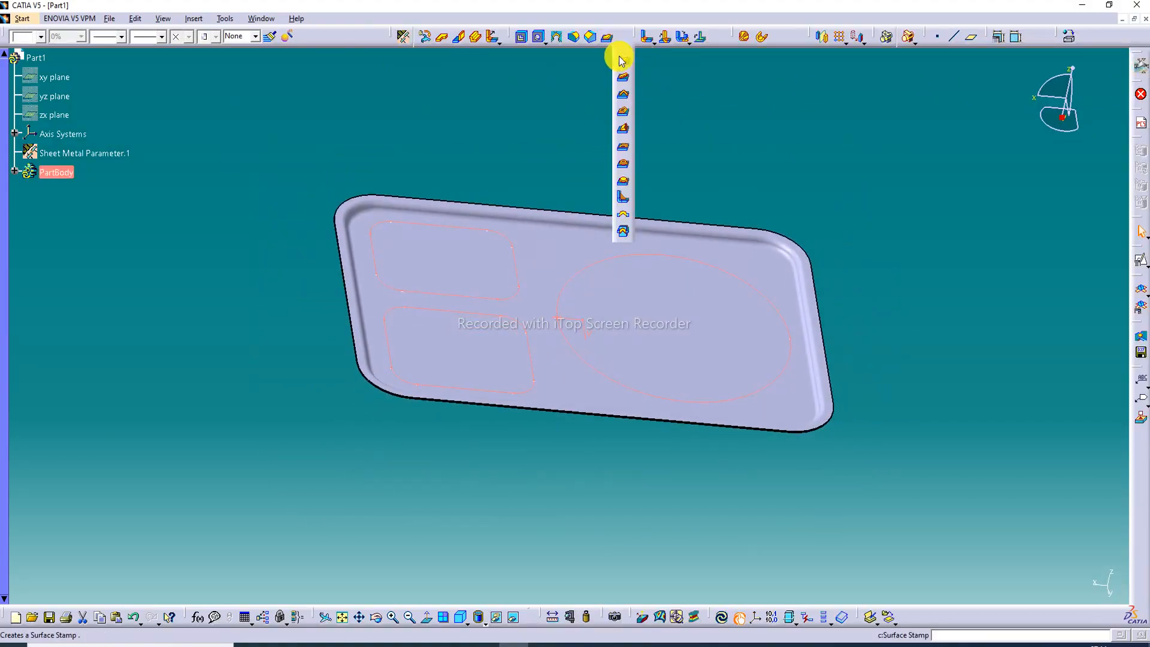
click(623, 62)
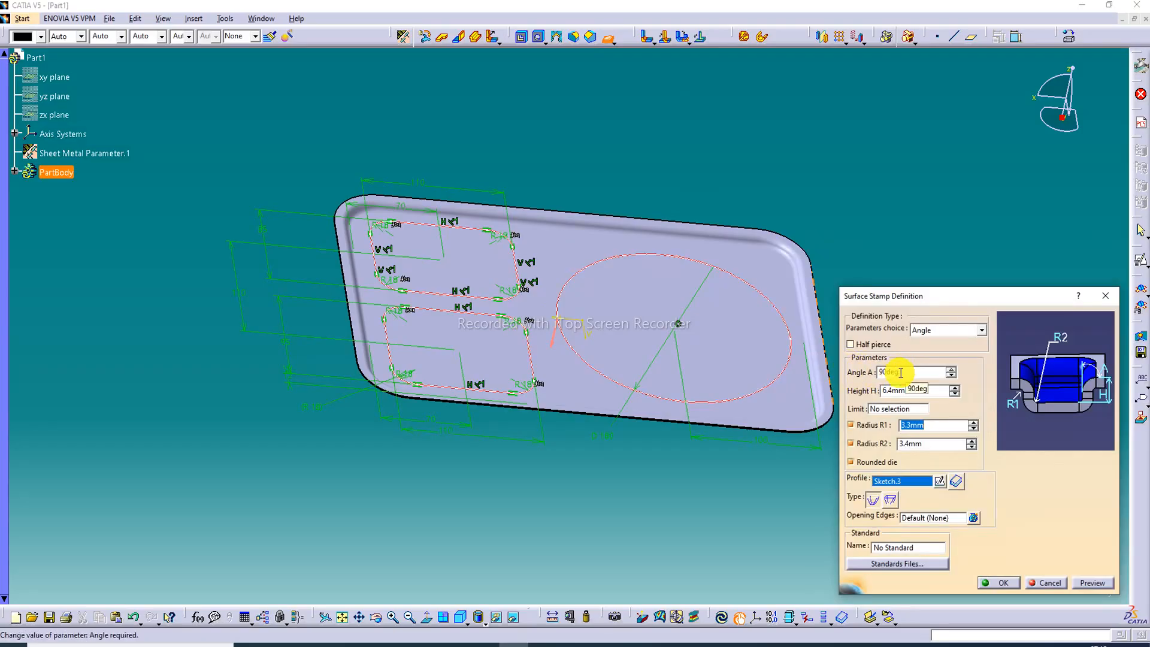
click(900, 372)
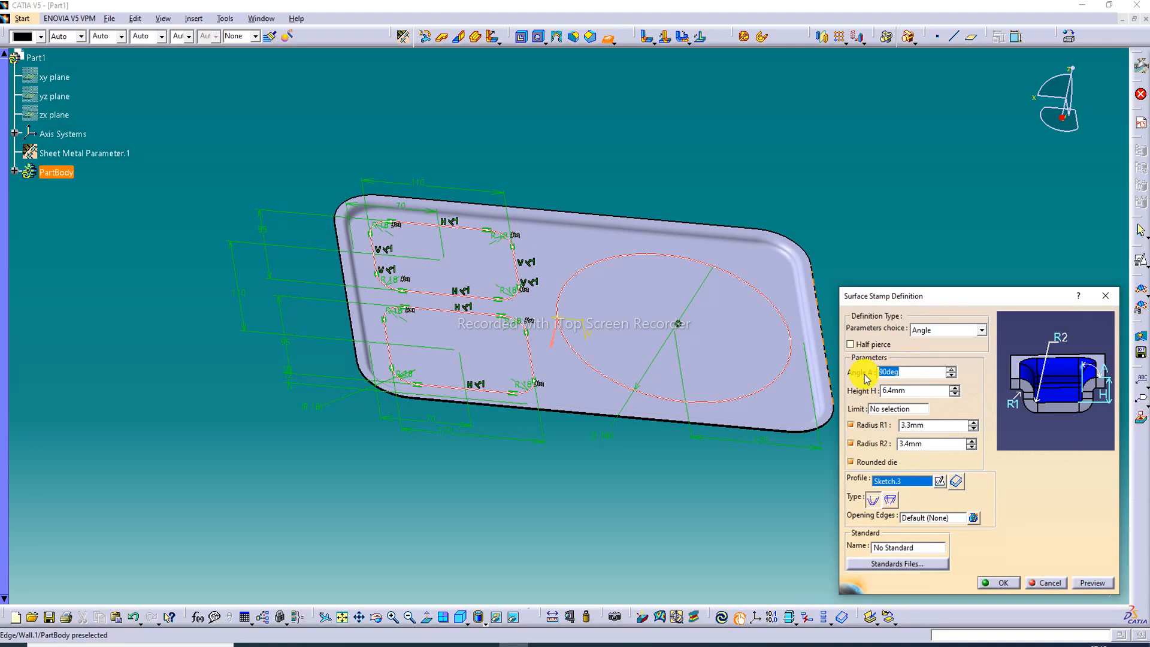
click(913, 389)
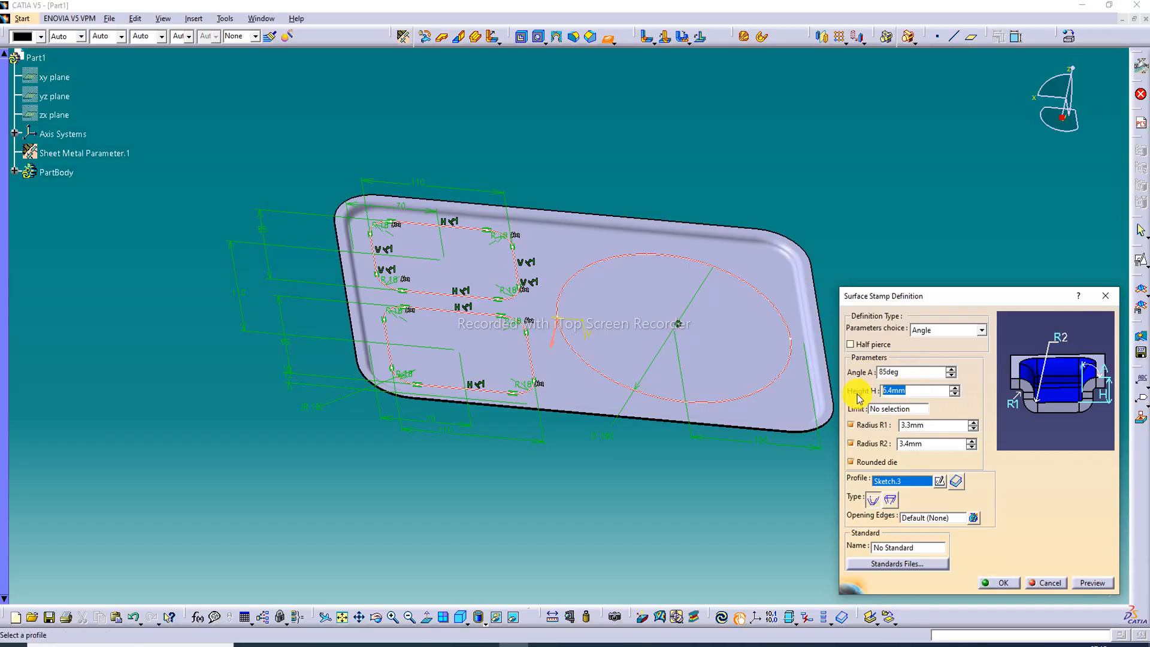
click(938, 424)
click(920, 442)
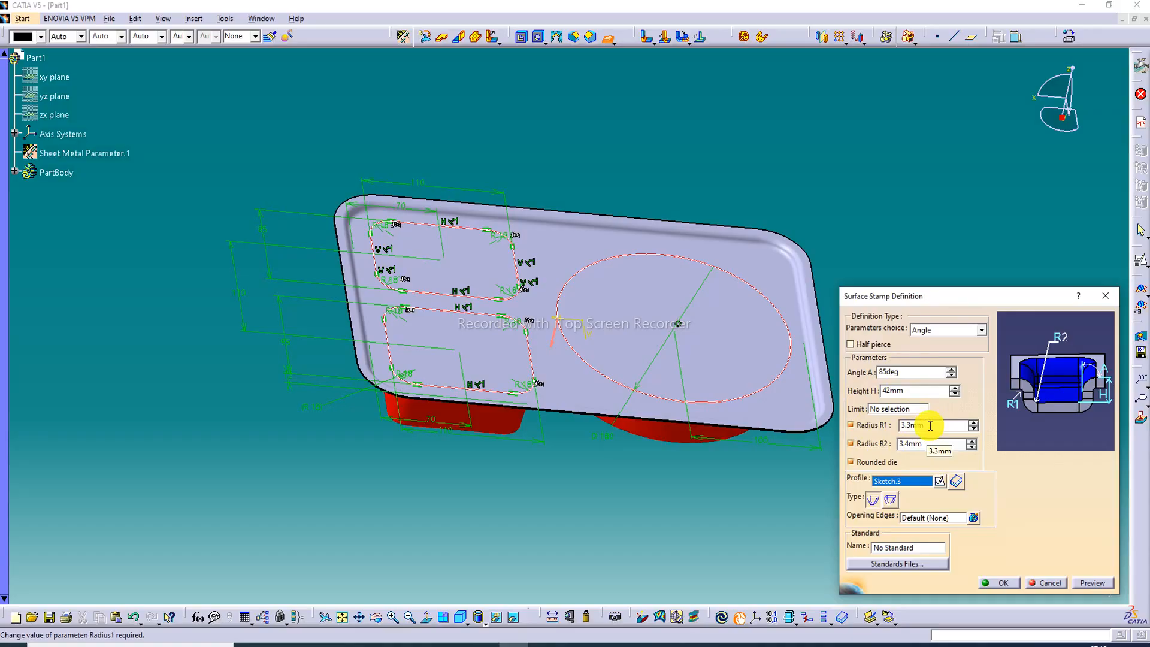
Set the surface stamp's radius R1 to 4.4 mm and radius R2 to 5.2 mm, and create the stamp.
click(930, 427)
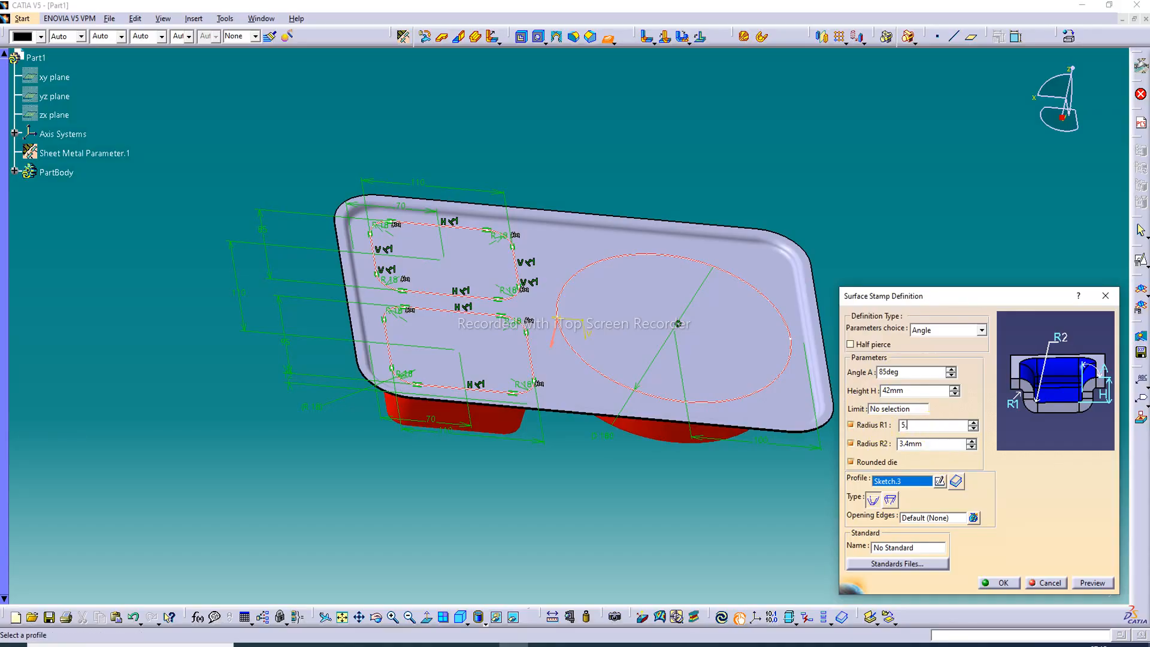
click(906, 426)
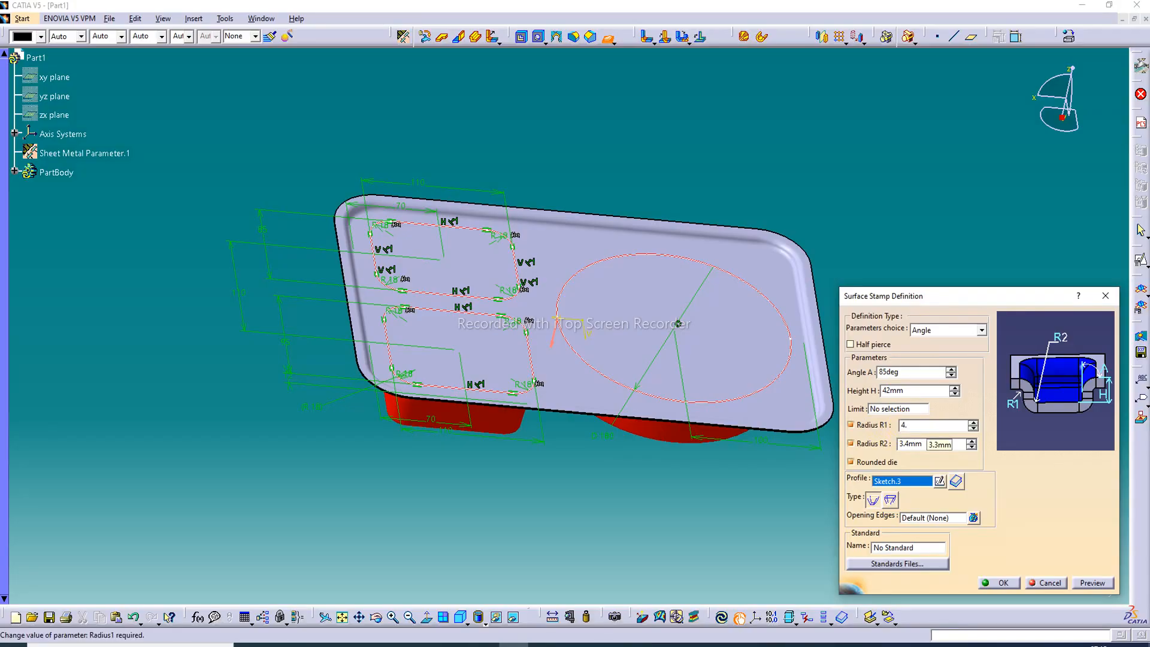
text(4.4mm)
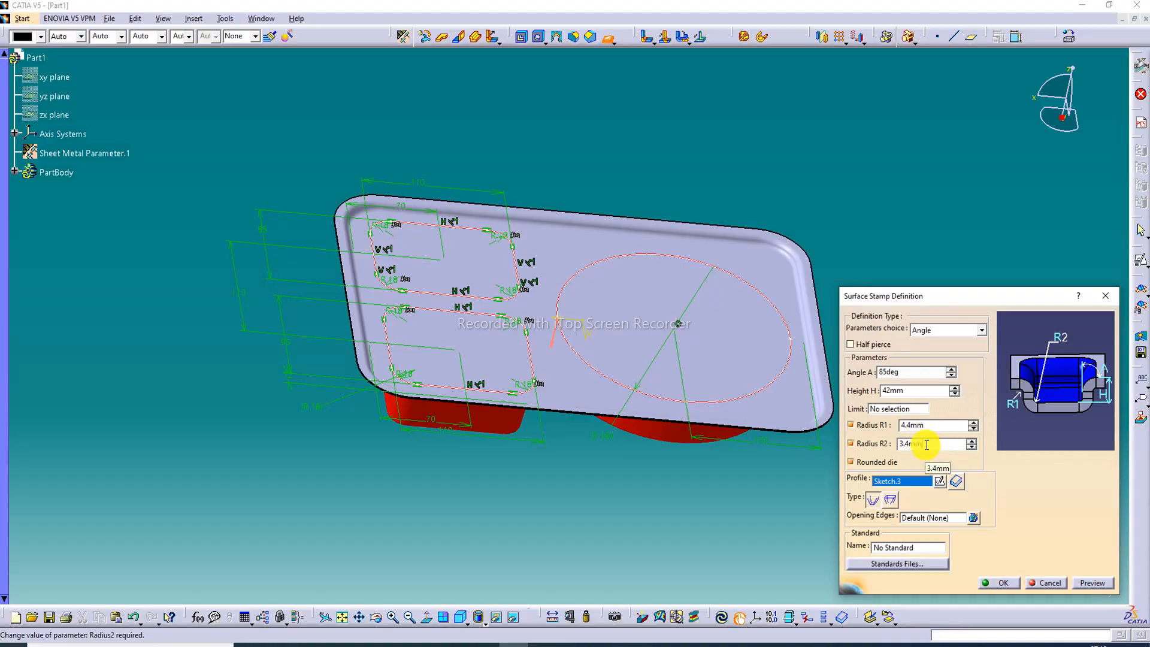
click(890, 446)
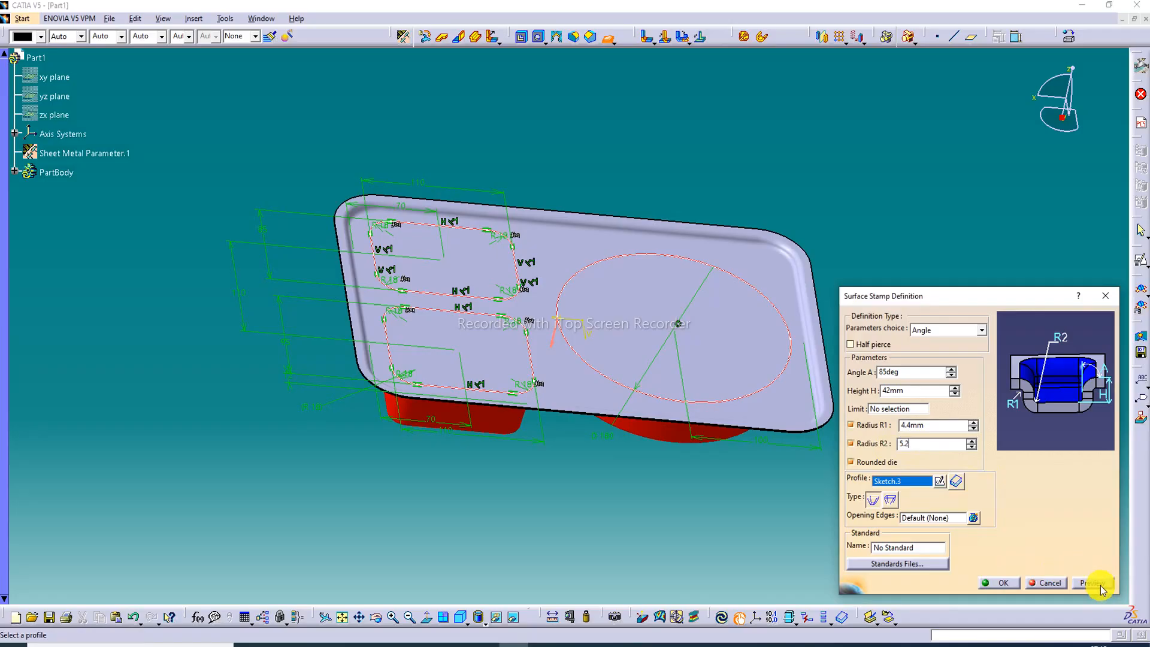
click(1000, 582)
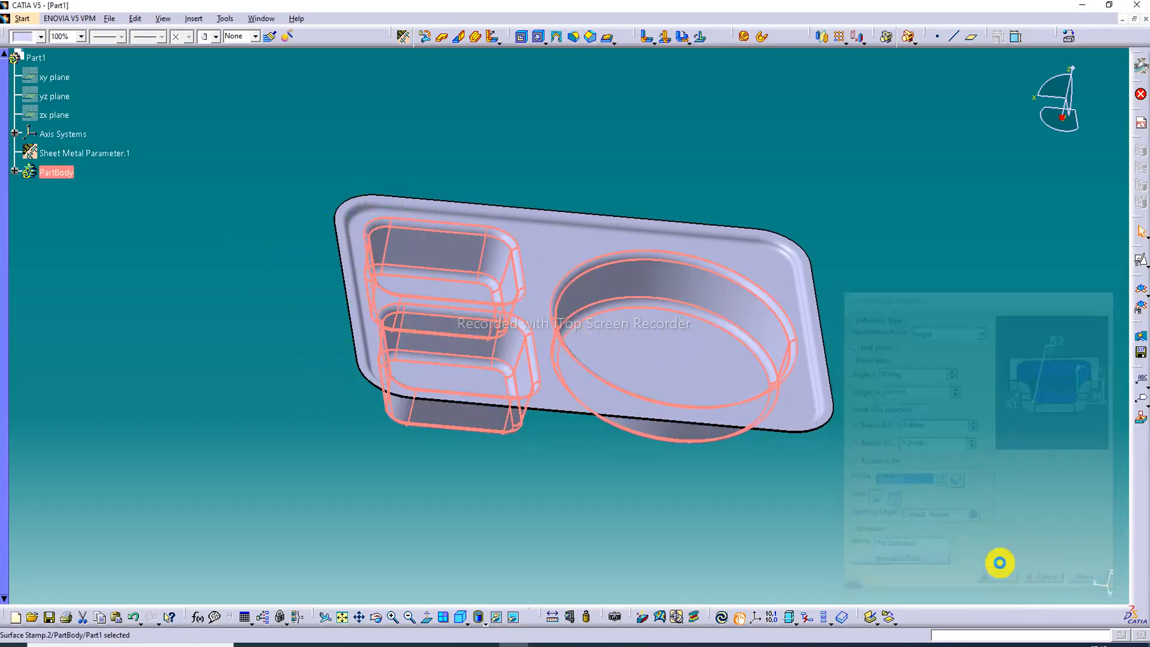
Set the height of the compartment surface stamp to 56 mm and apply the change.
middle_drag(549, 326, 617, 290)
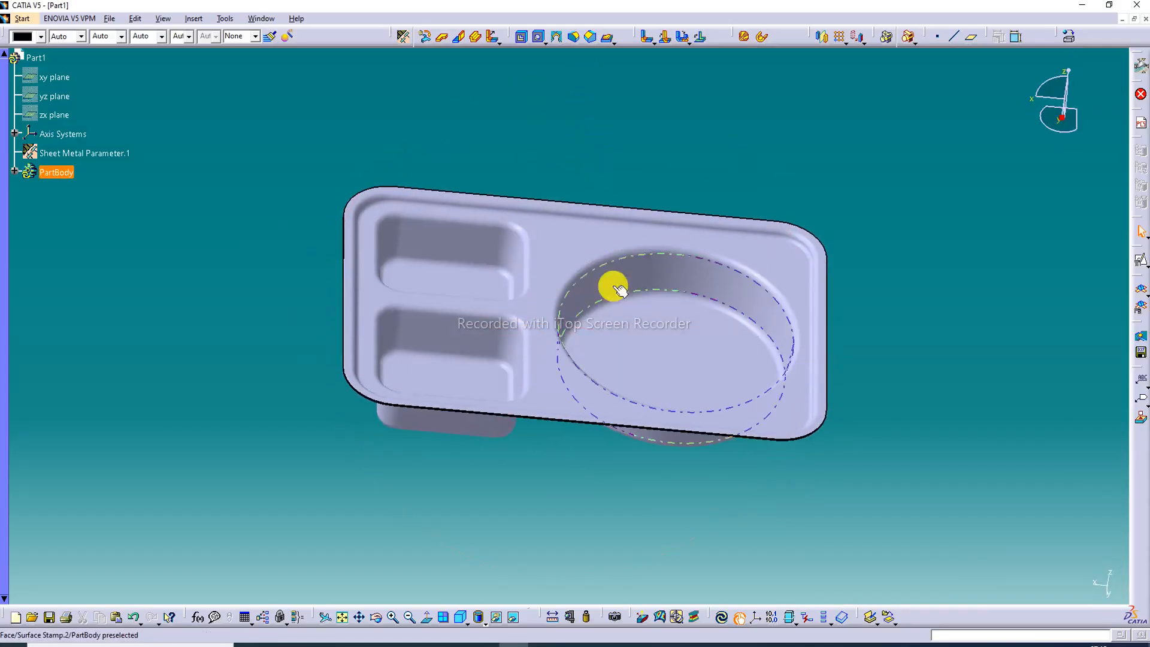
double_click(616, 289)
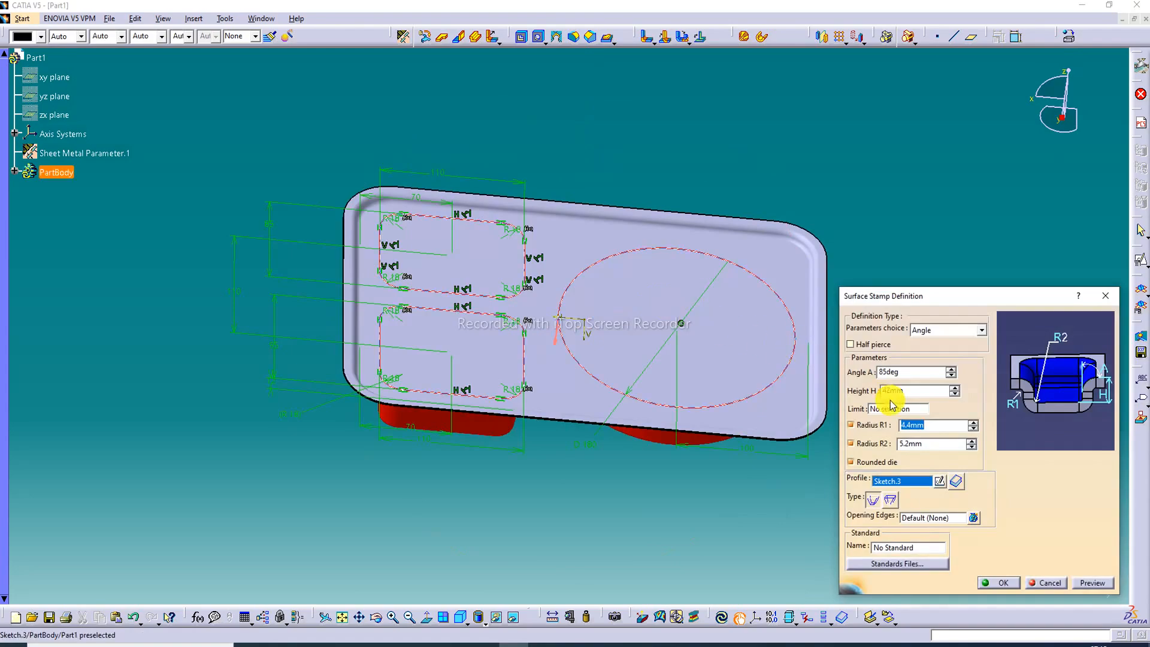
click(916, 390)
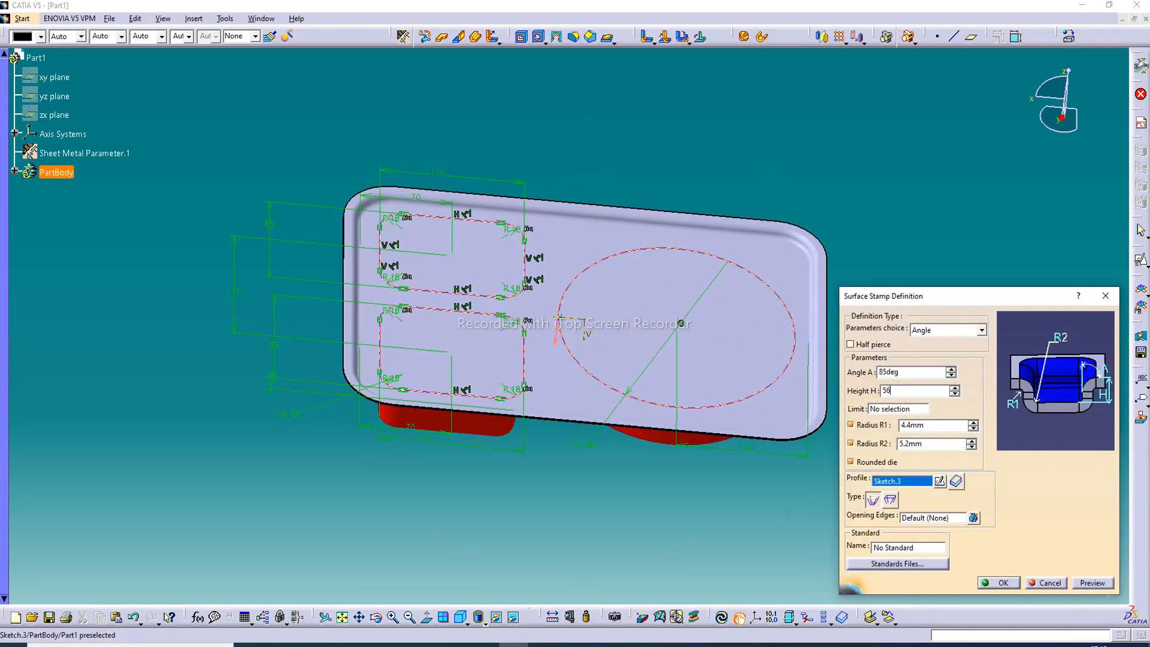
click(850, 396)
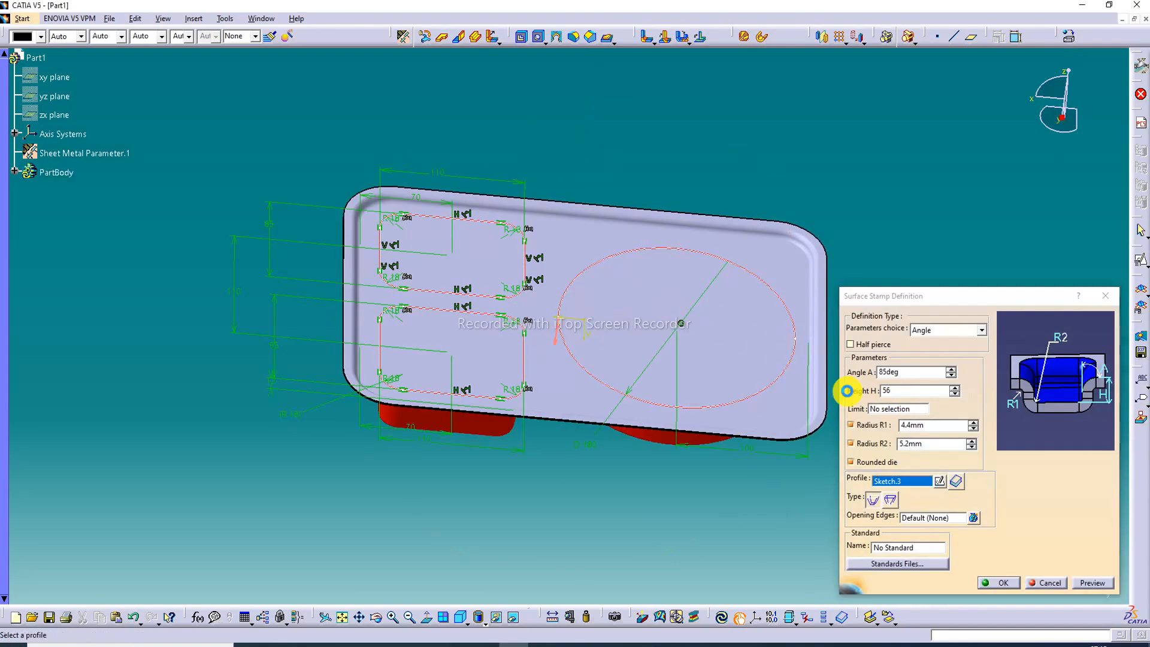
click(1091, 582)
click(1004, 582)
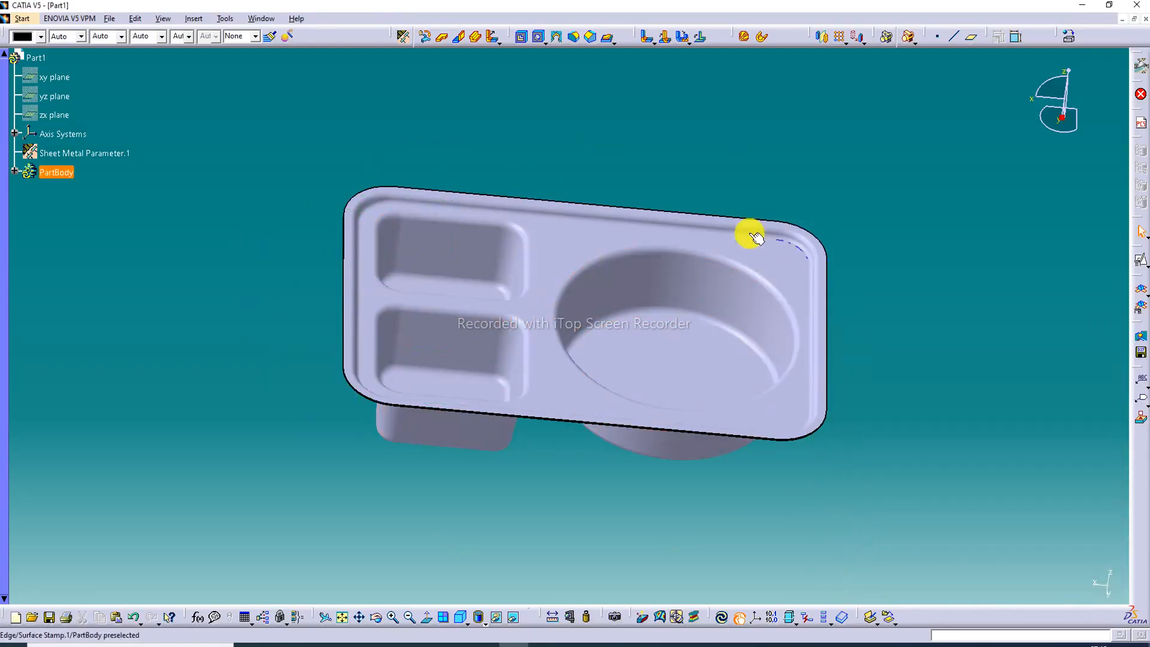
Set the height of the compartment surface stamp to 65 mm and apply the change.
middle_drag(621, 300, 636, 143)
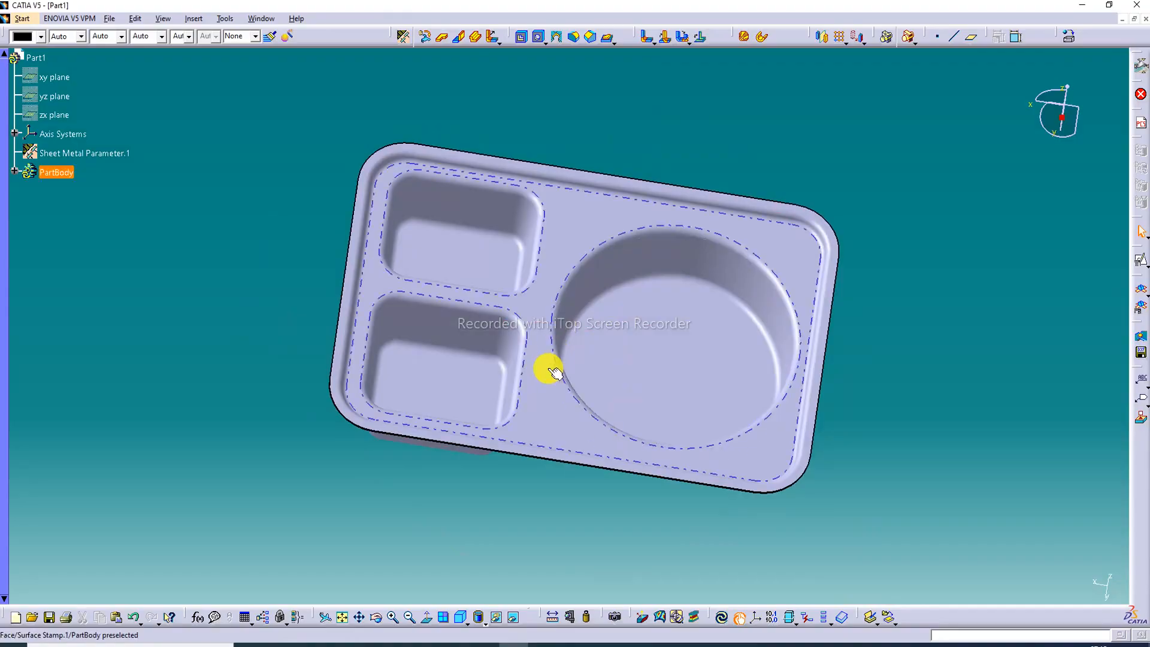
mouse_move(547, 367)
middle_down()
mouse_move(602, 54)
mouse_move(550, 254)
middle_up()
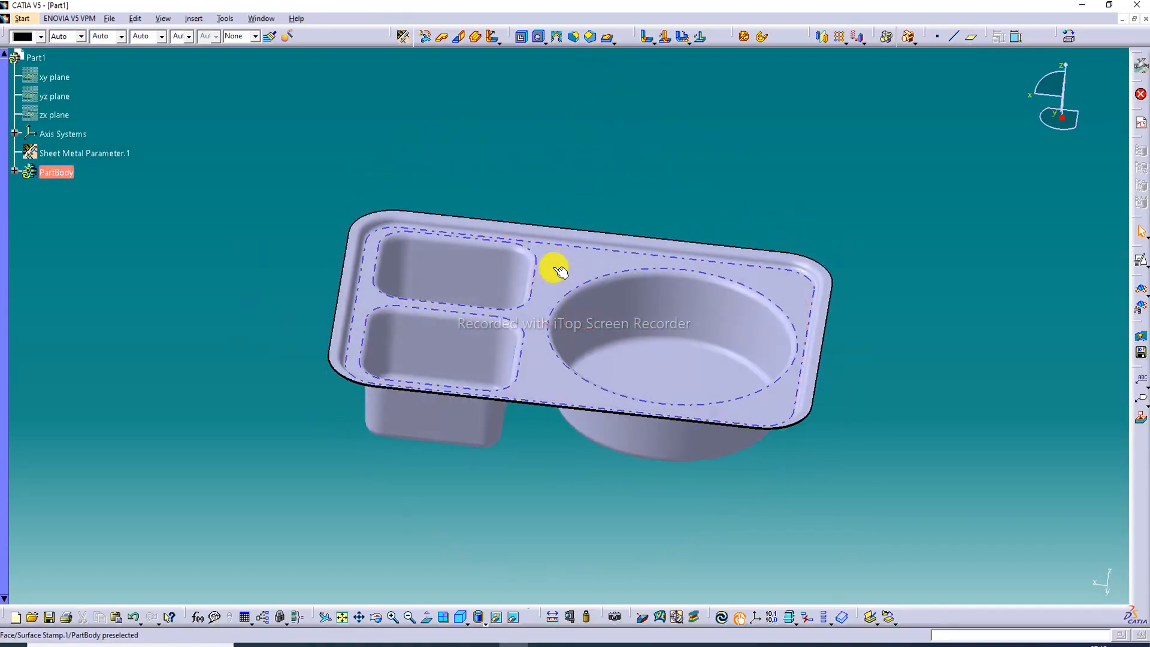
double_click(649, 318)
drag(916, 391, 863, 399)
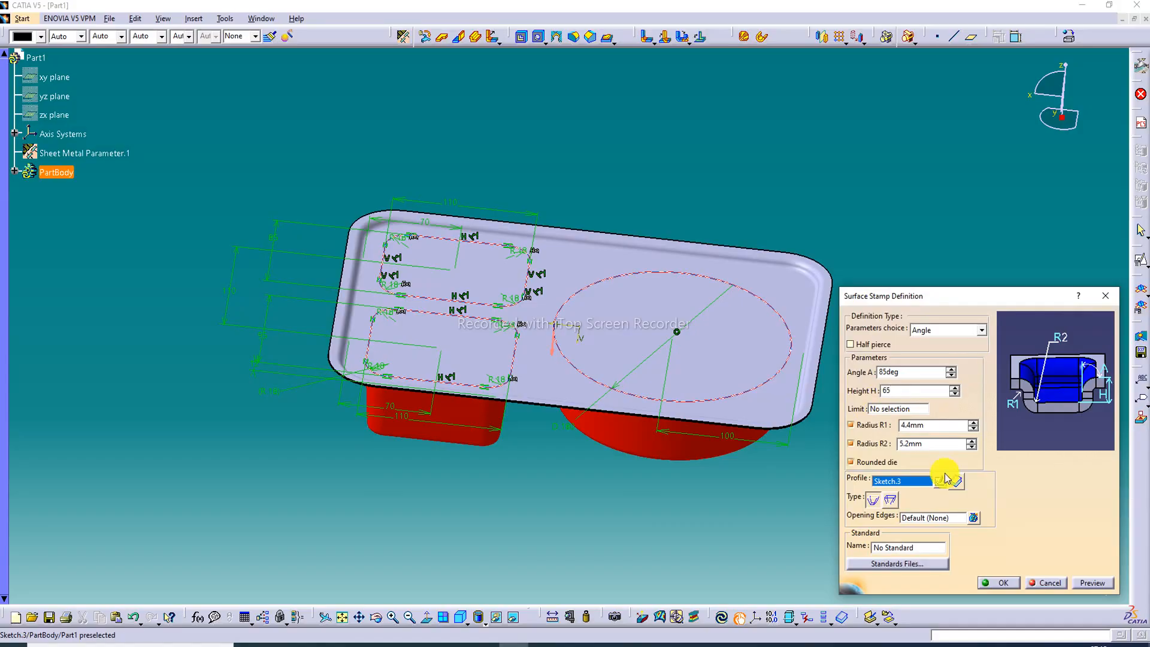
click(1092, 582)
click(1006, 581)
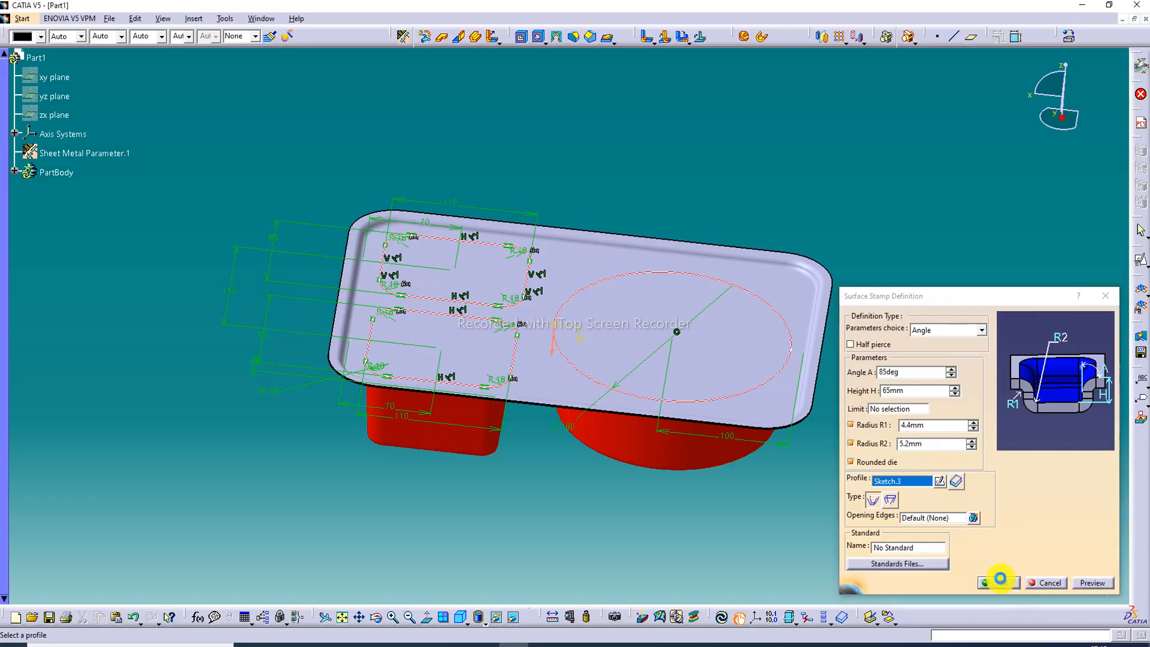
click(954, 564)
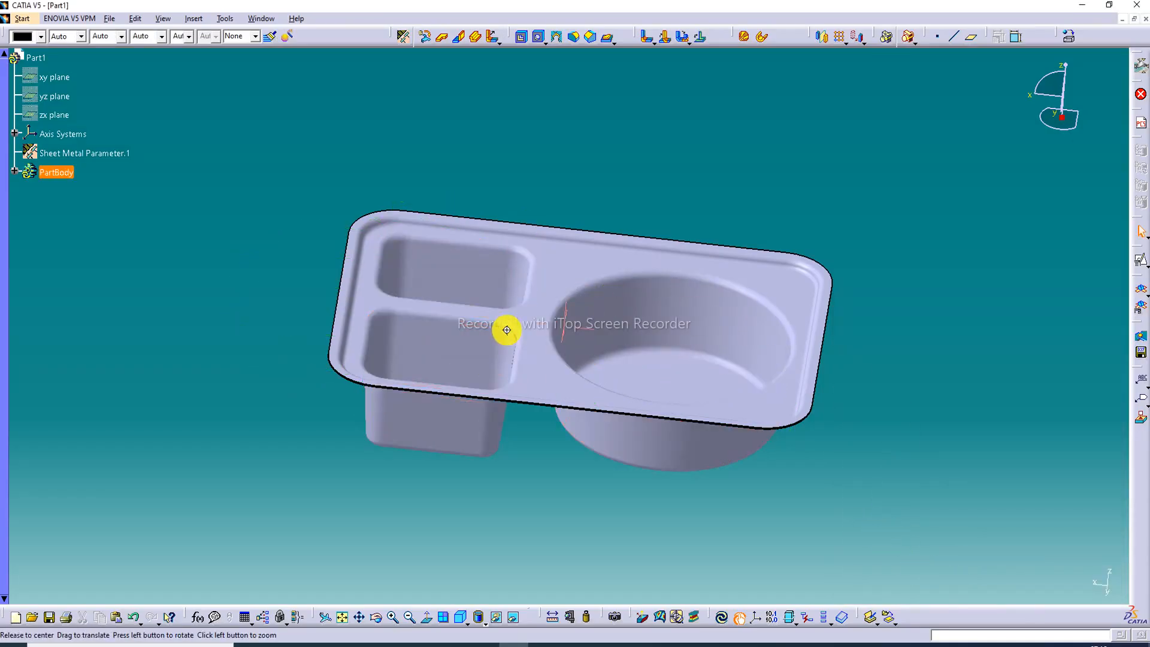
Start a tear drop for the plate's rim with its length set to 2 mm.
middle_drag(506, 326, 492, 429)
middle_drag(527, 352, 570, 328)
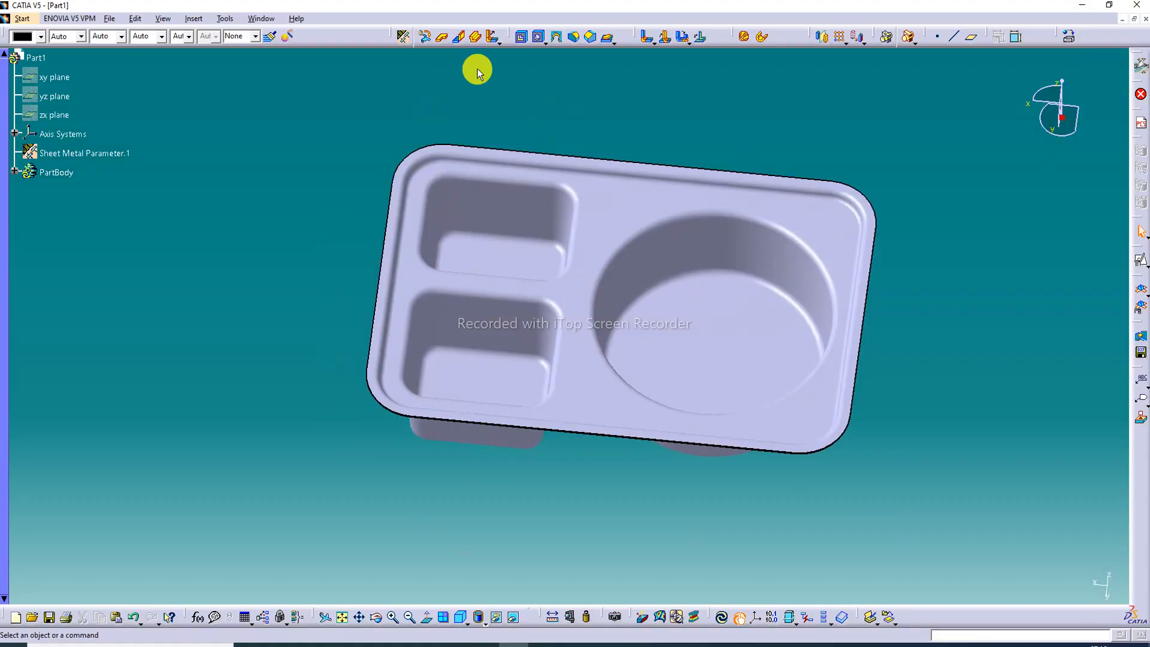
click(499, 41)
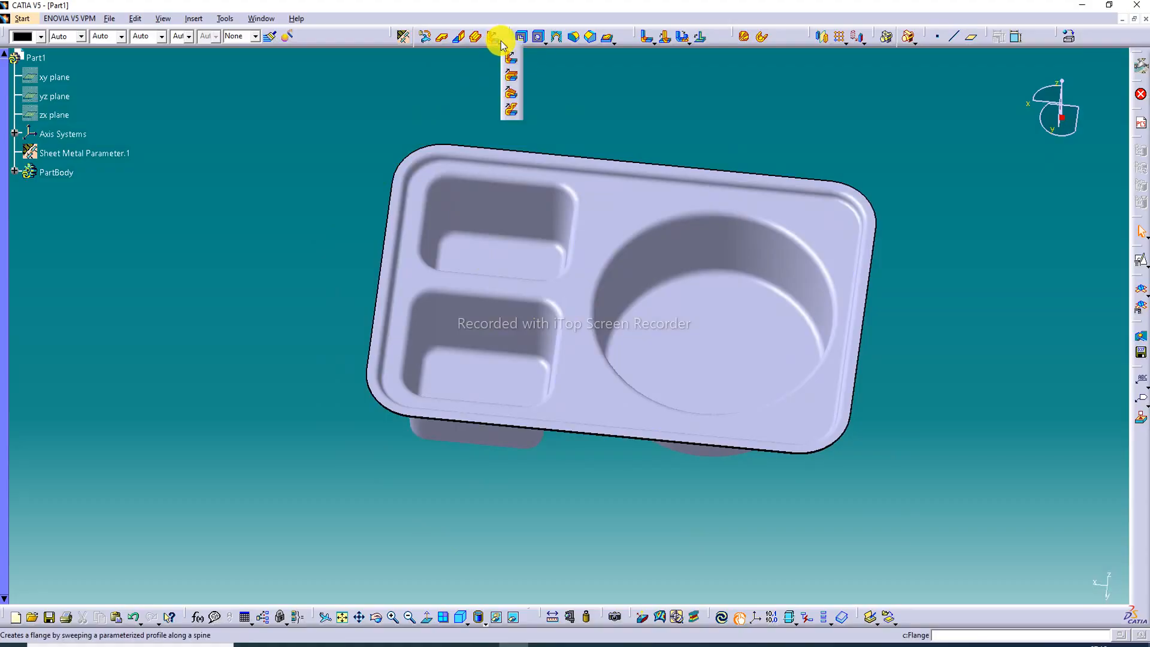
click(512, 97)
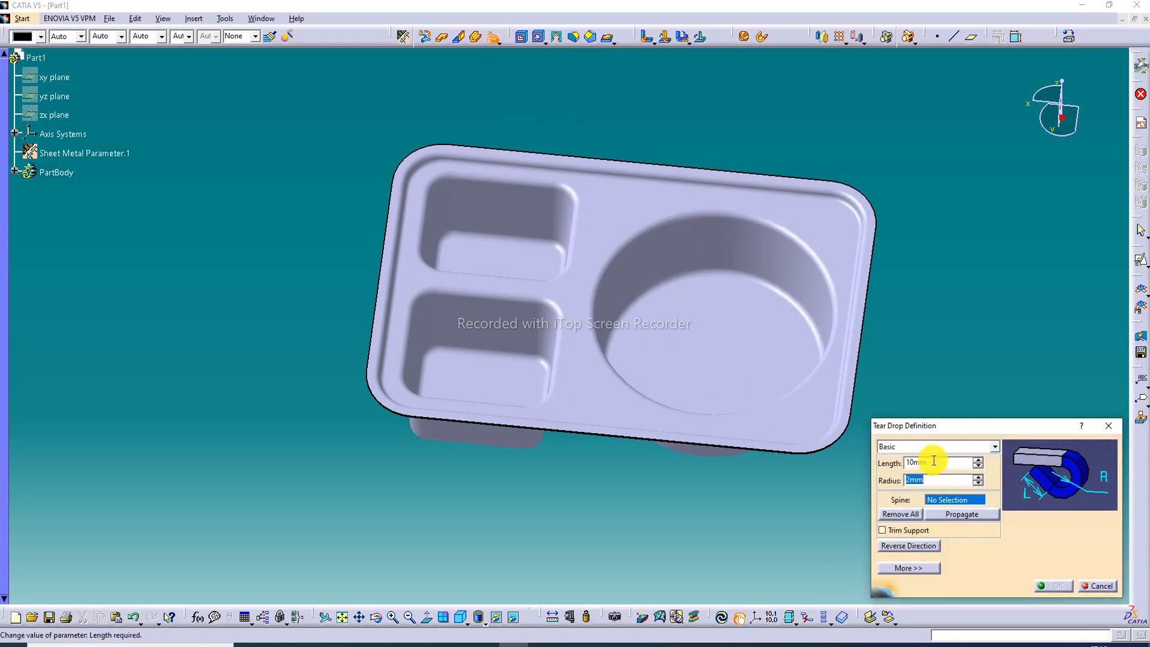
double_click(934, 460)
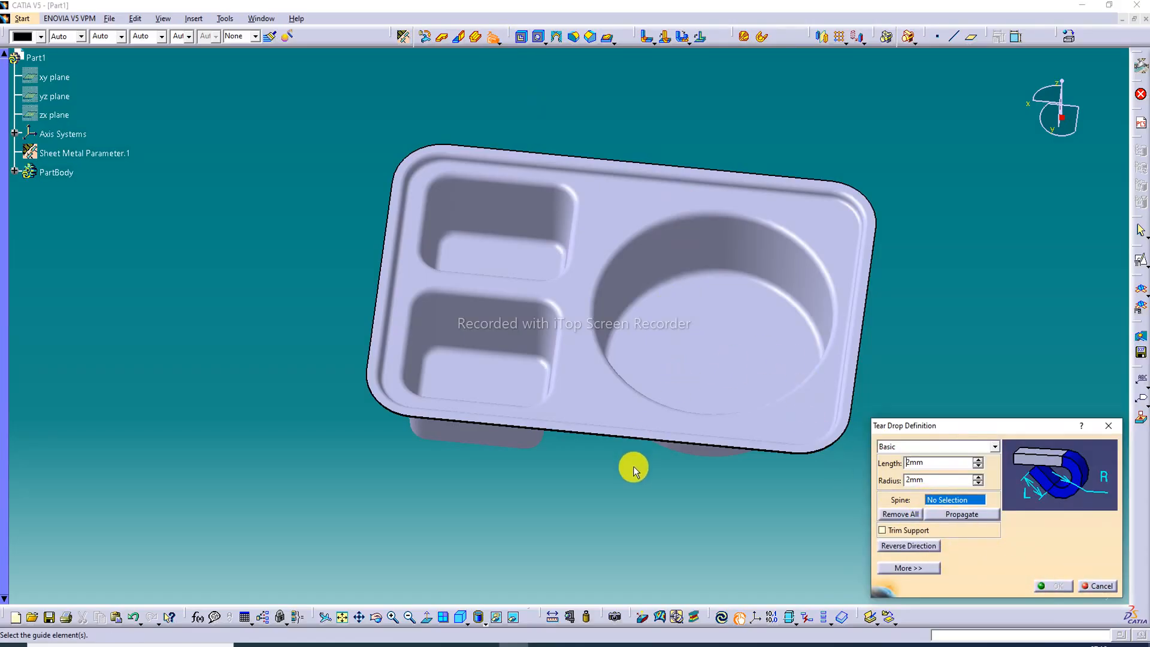
middle_drag(634, 472, 572, 318)
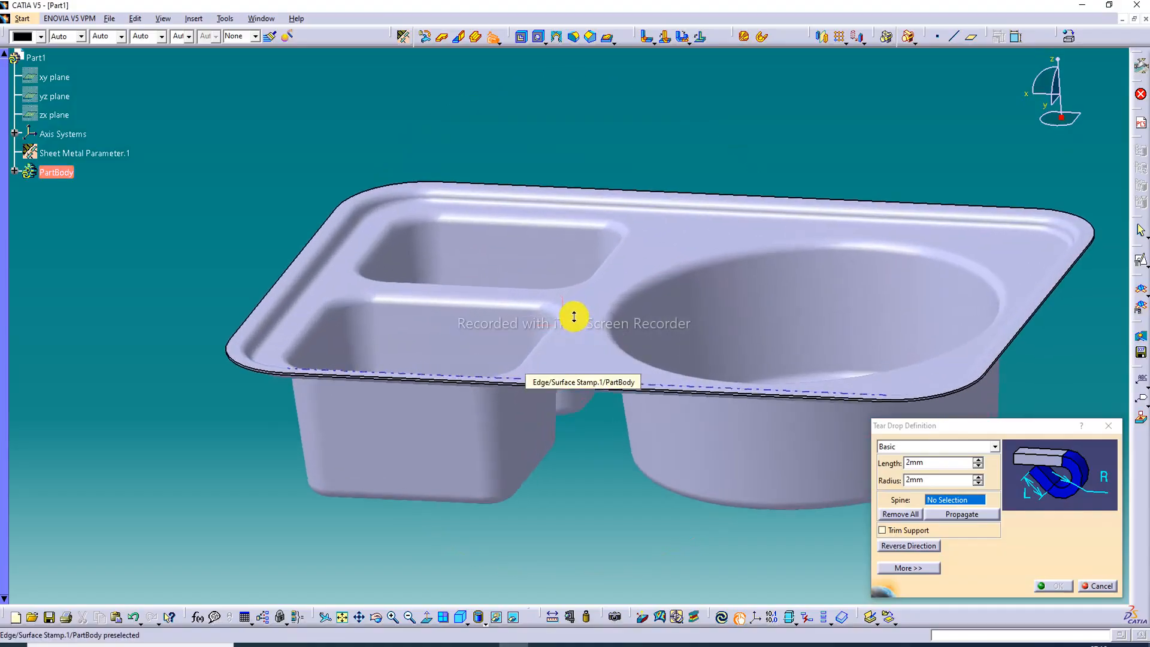
Select all eight outer rim edges of the plate as the tear drop's spine and create the tear drop.
click(668, 391)
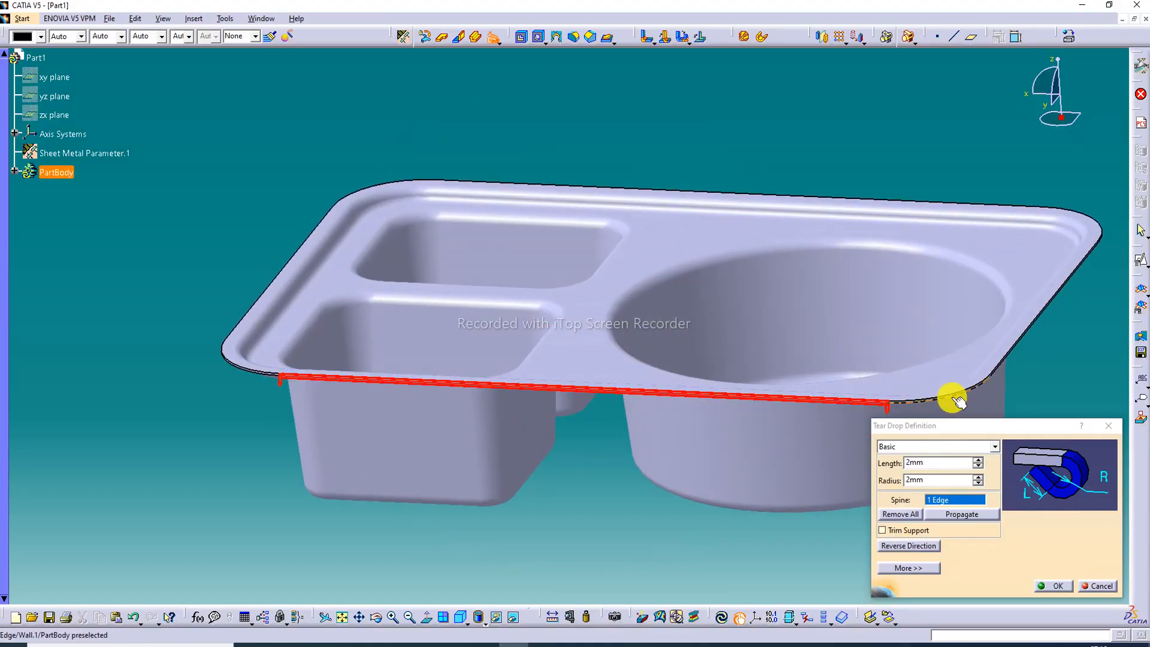
click(956, 396)
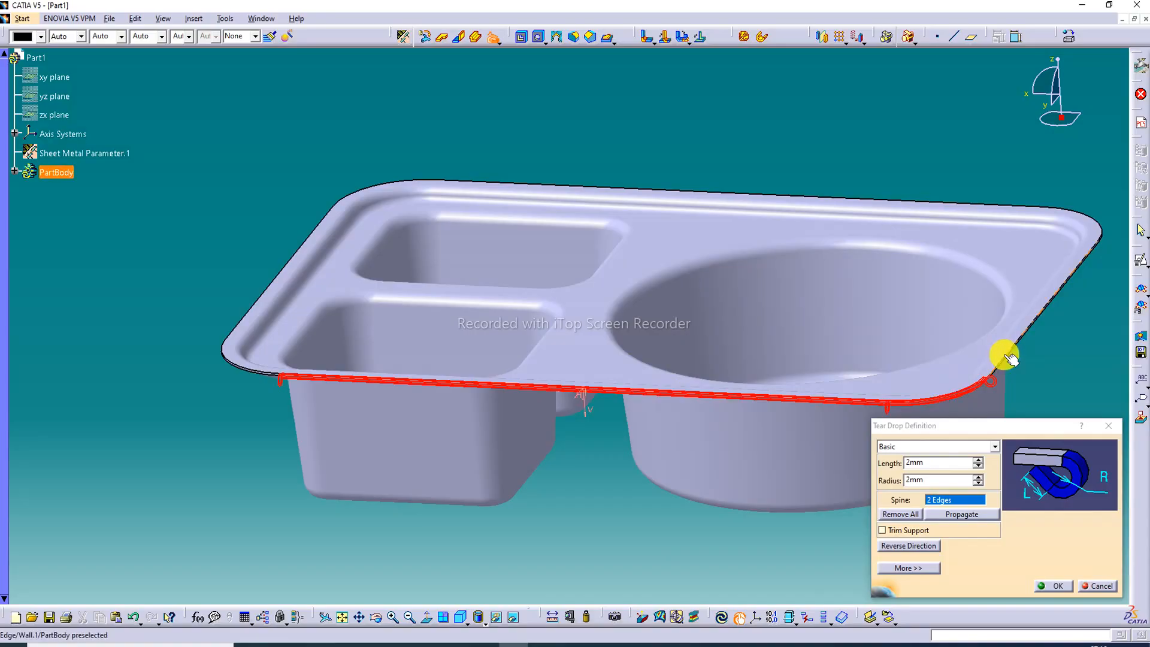
click(1002, 352)
click(1073, 211)
click(1024, 210)
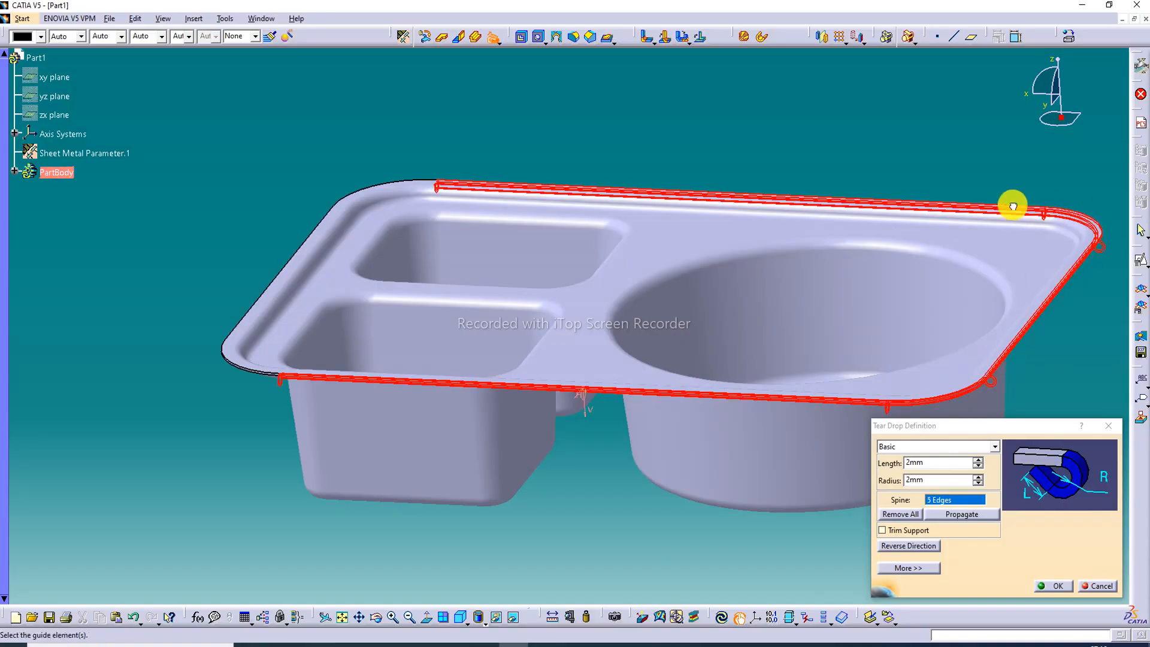
click(368, 195)
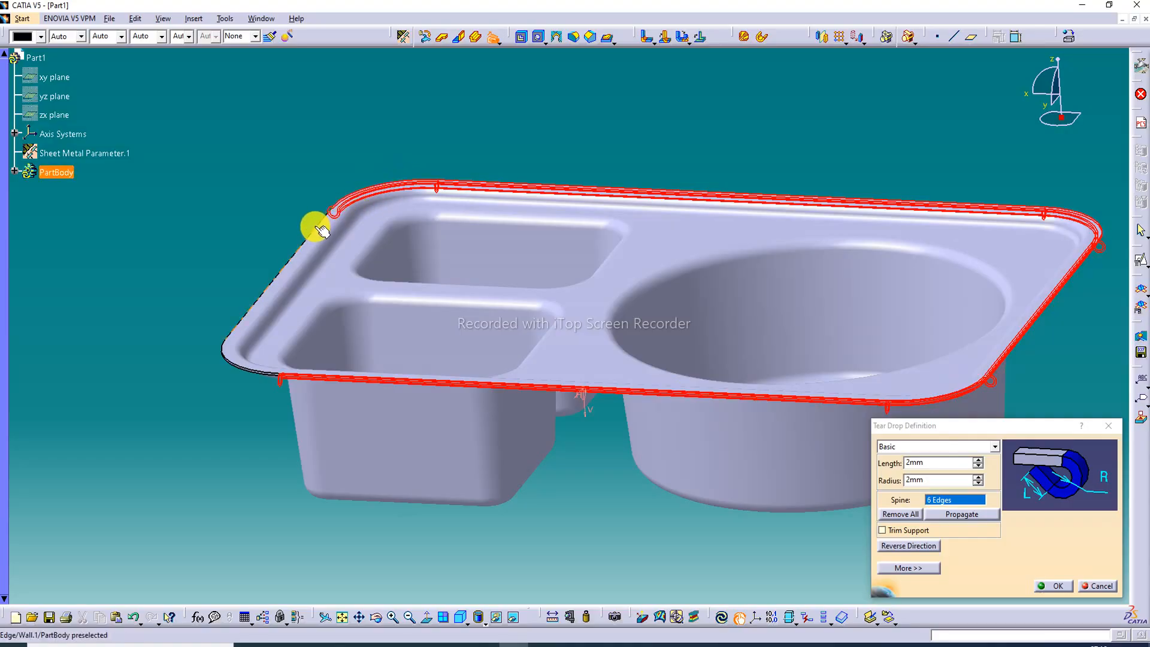
click(303, 248)
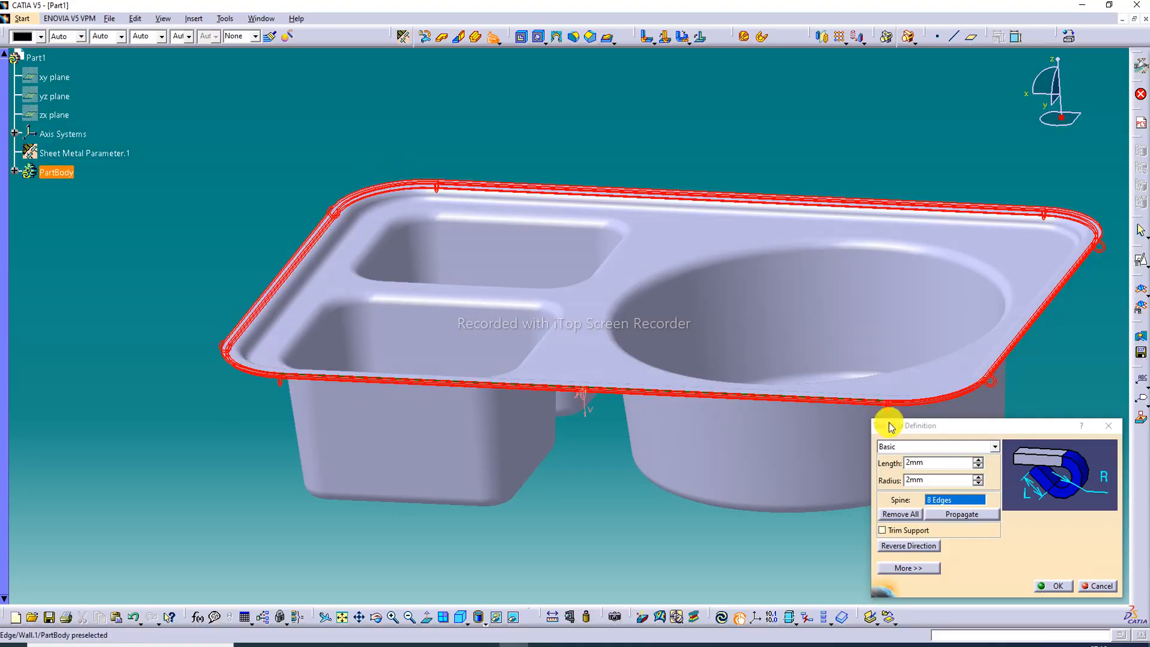
click(1054, 586)
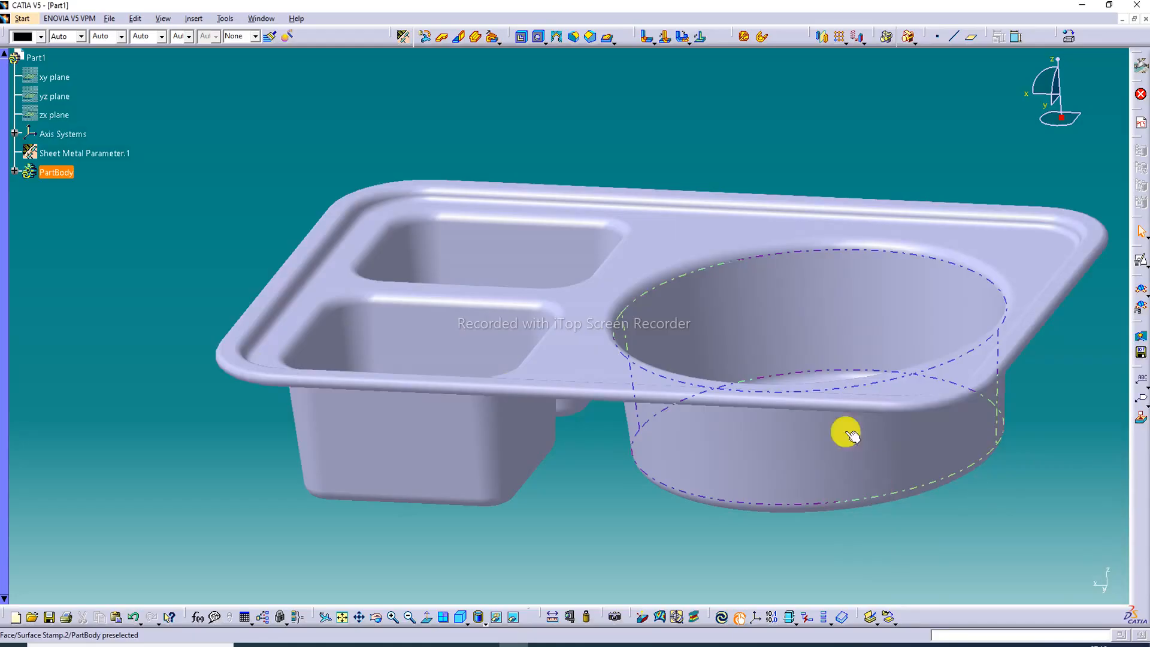
Switch the model display to shading with material.
middle_drag(523, 261, 609, 475)
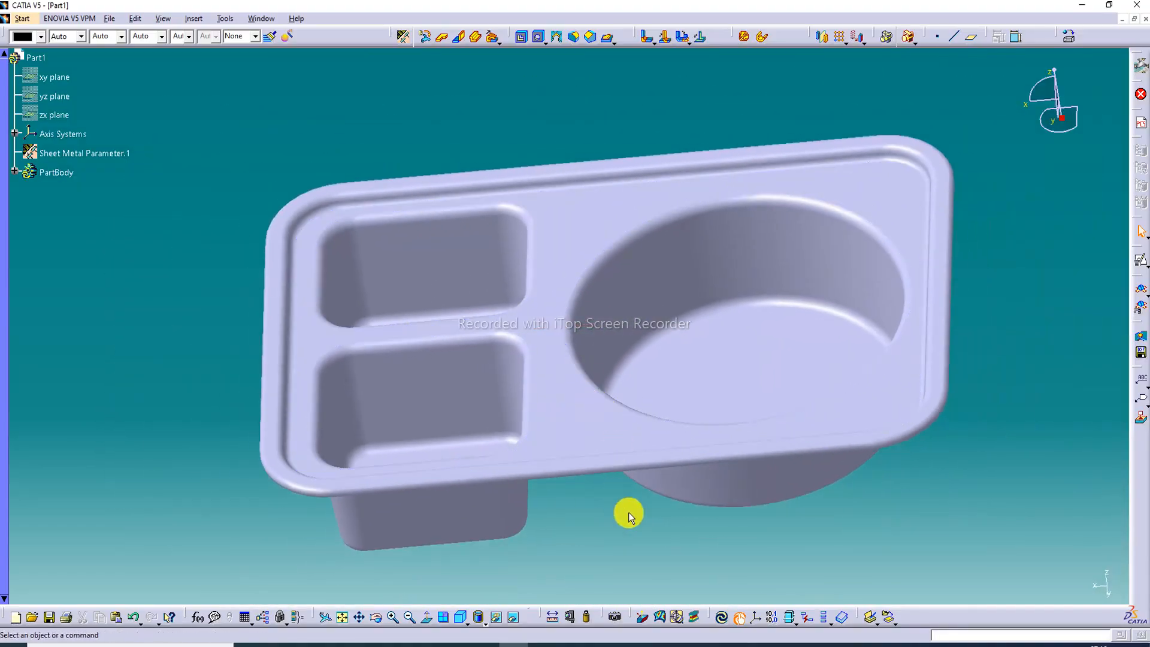
click(484, 622)
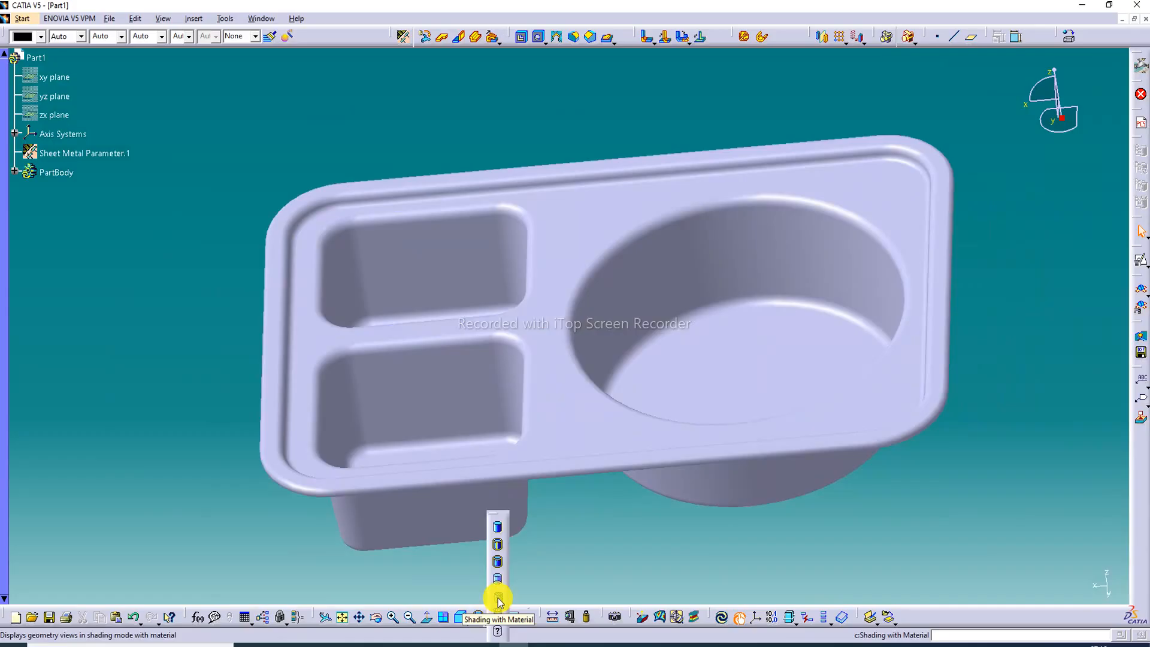
click(498, 596)
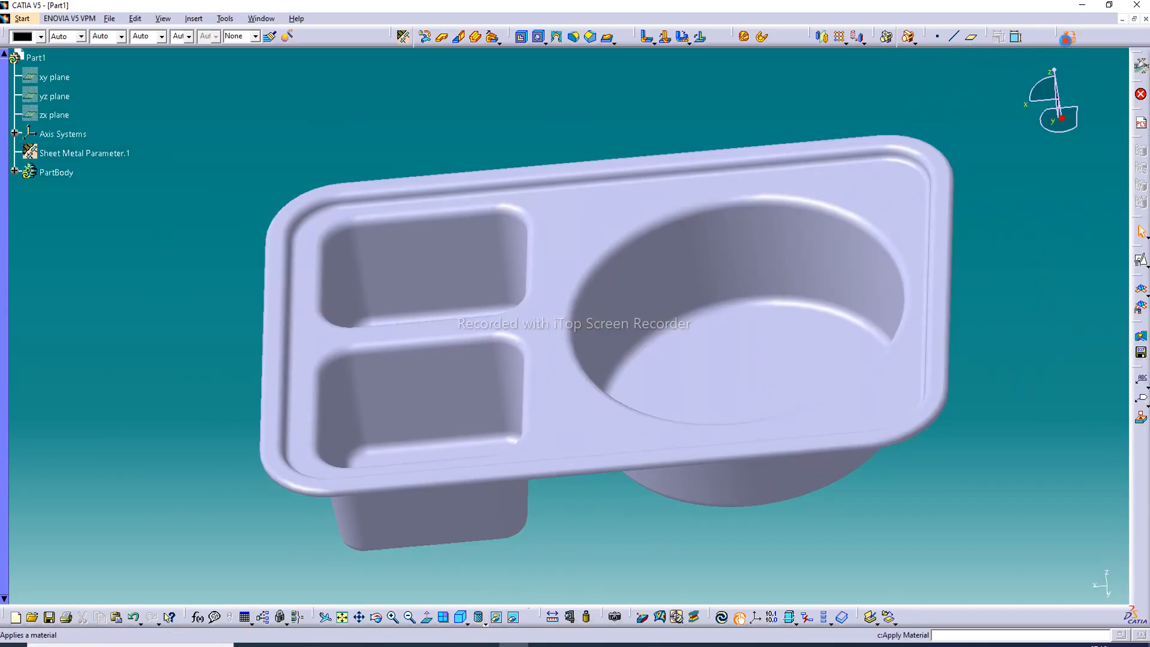
Apply the Steel material from the Metal family of the default material catalog to the plate's body.
click(1065, 38)
click(836, 273)
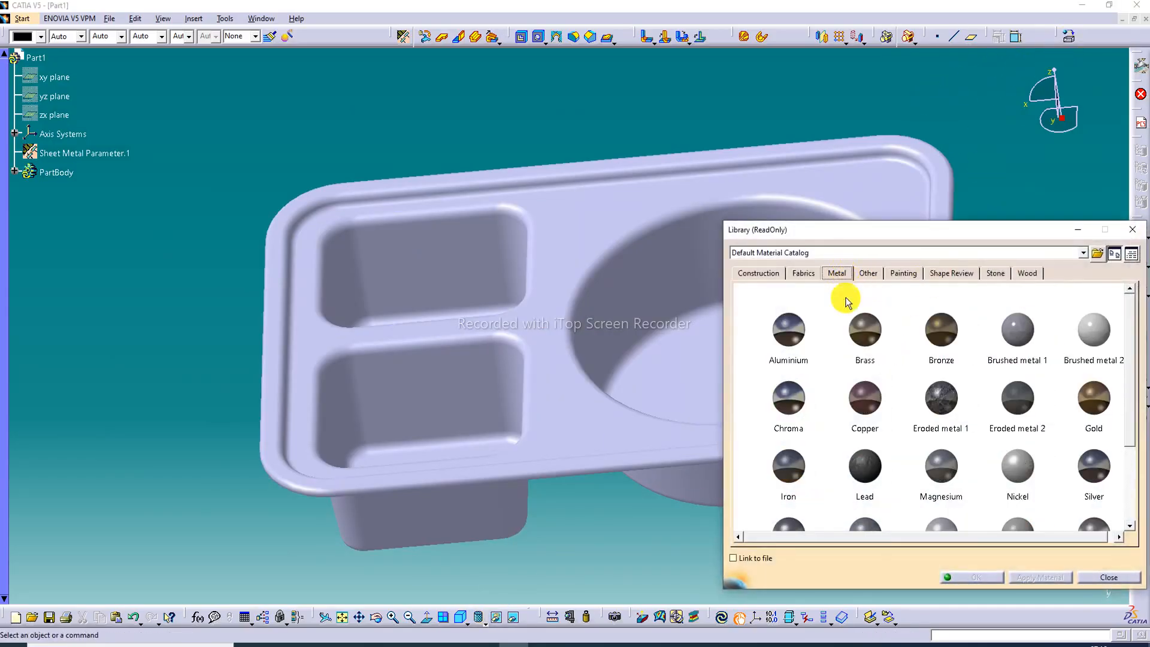
scroll(862, 500, down, 5)
click(790, 353)
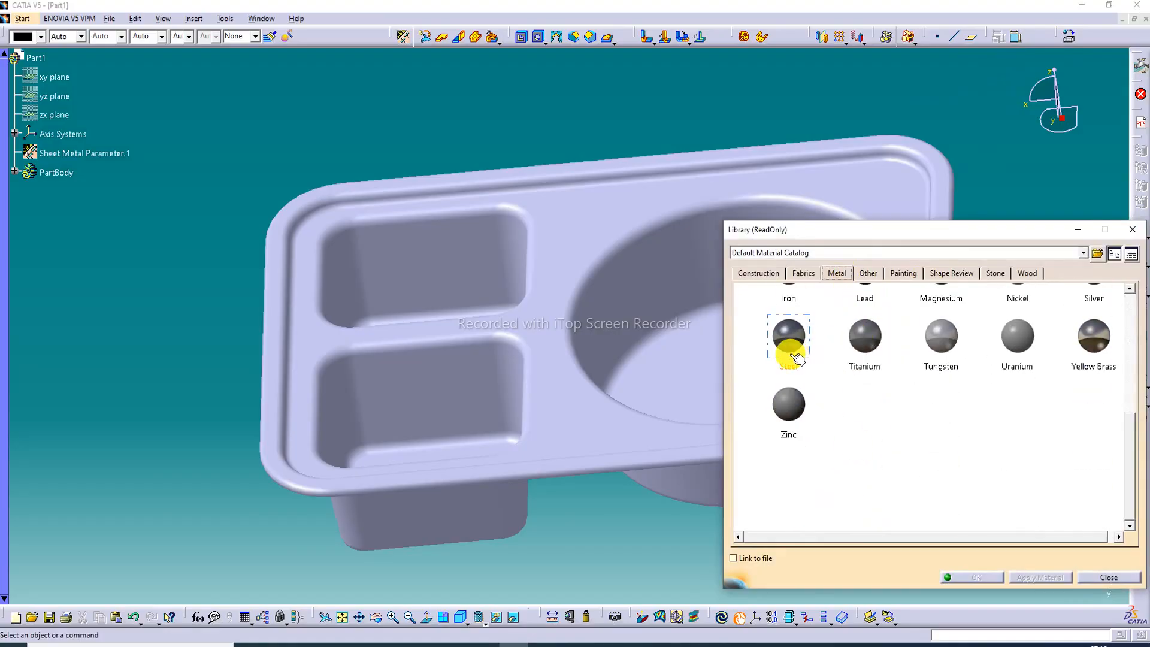
click(662, 385)
click(983, 576)
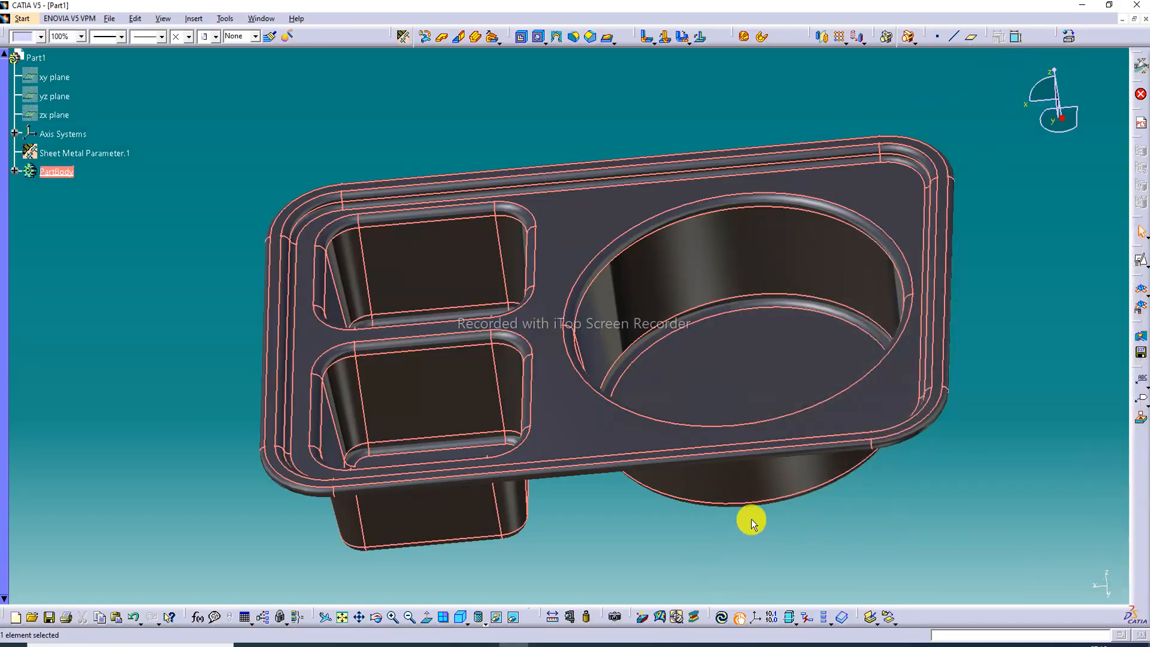
click(676, 523)
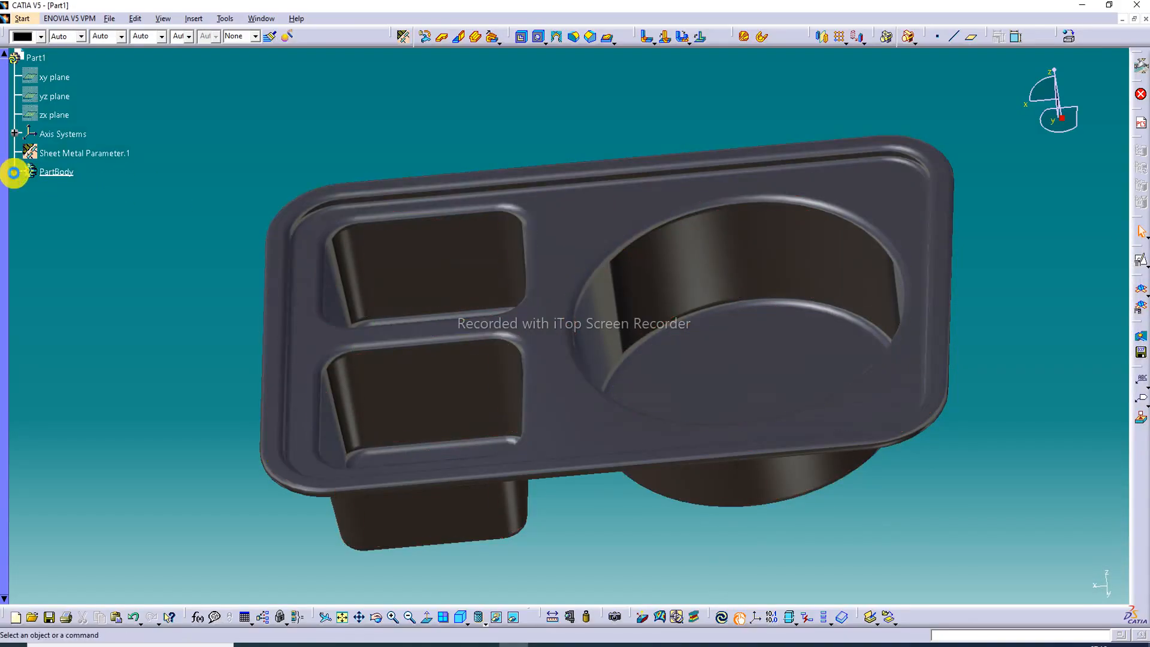
Open the properties of the Steel material under PartBody and raise its reflectivity to 1.00.
click(13, 172)
click(44, 187)
right_click(43, 187)
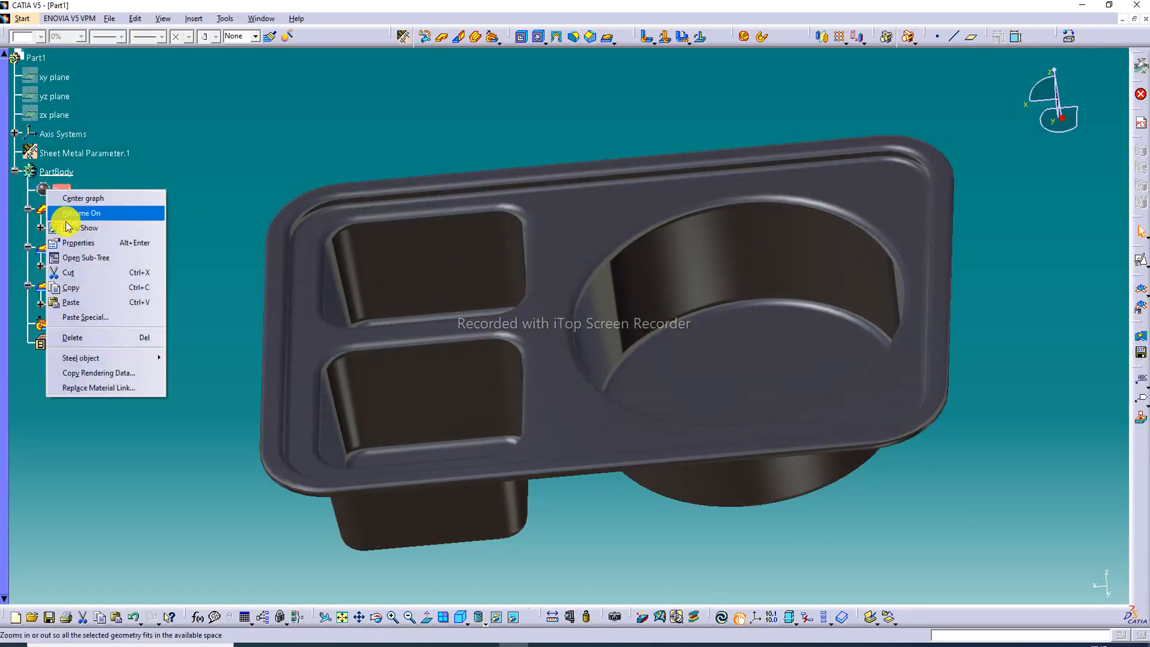
click(78, 243)
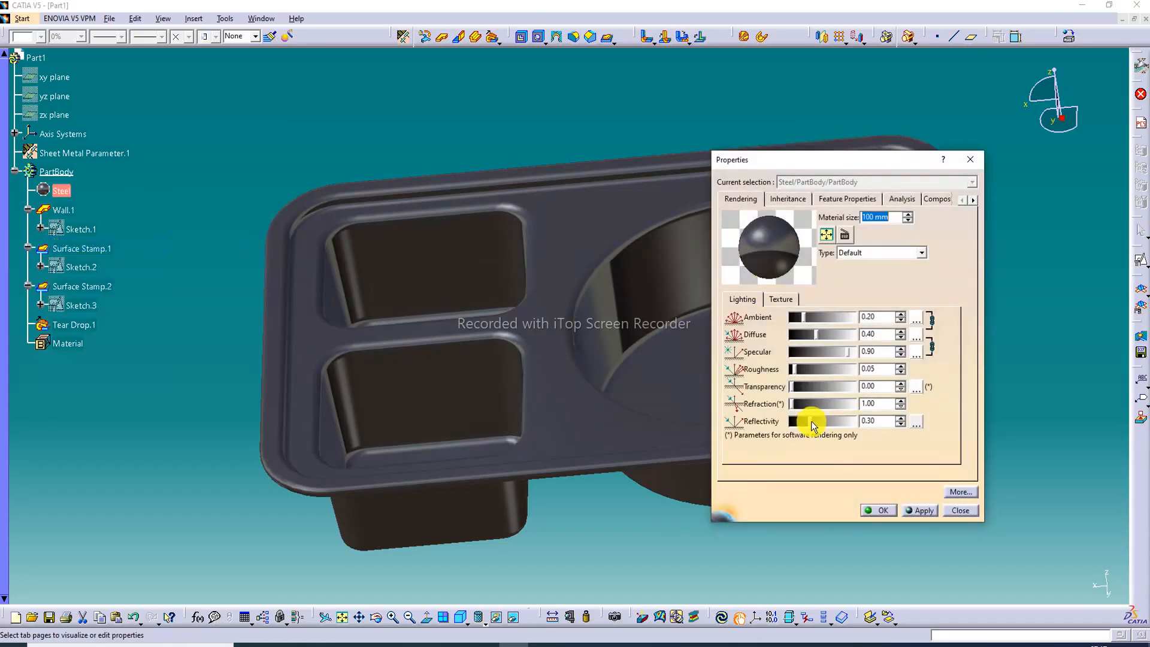
drag(810, 422, 856, 423)
Choose the predefined Road reflection for the Steel material and apply the rendering properties.
click(918, 425)
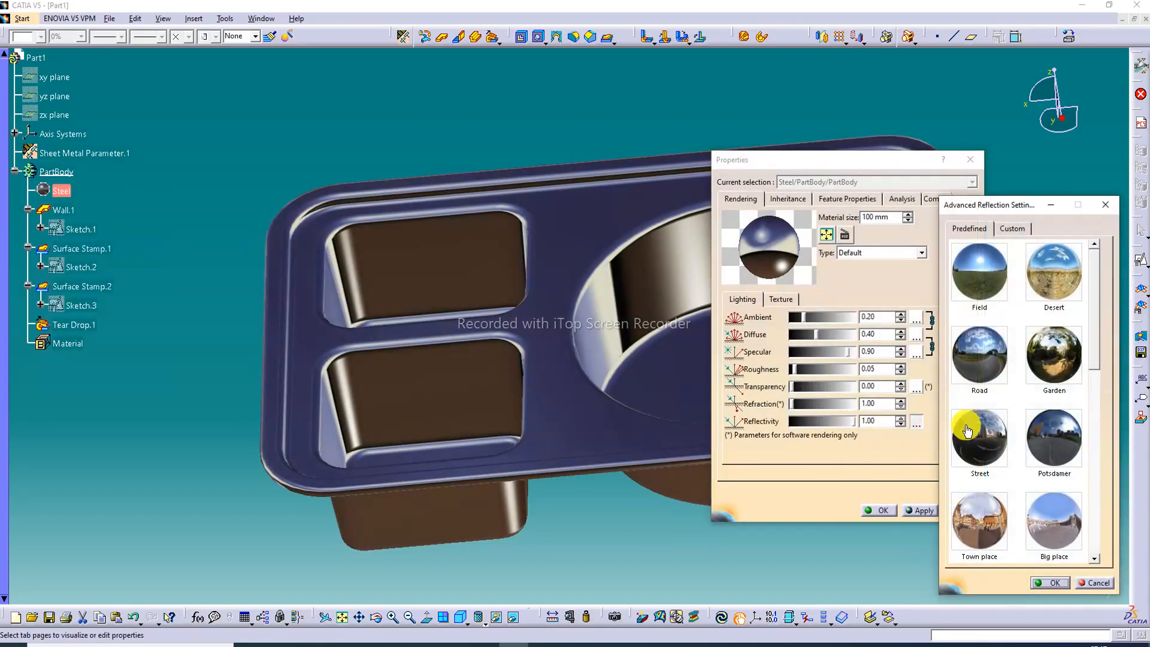
click(982, 371)
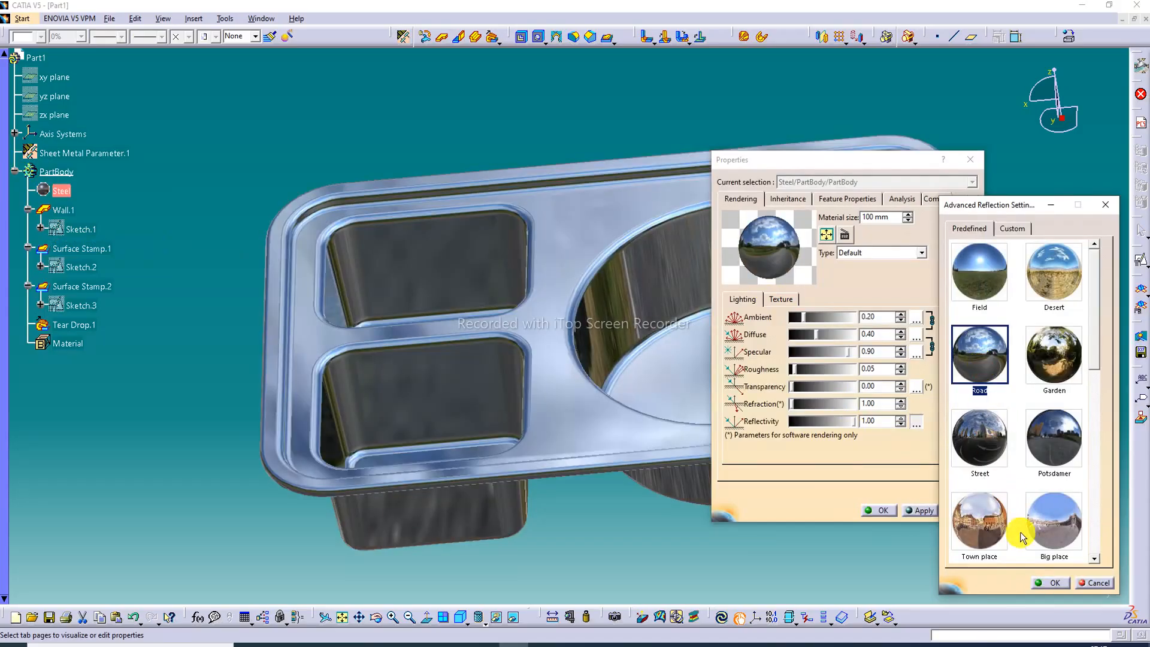
click(1049, 582)
click(883, 510)
click(839, 357)
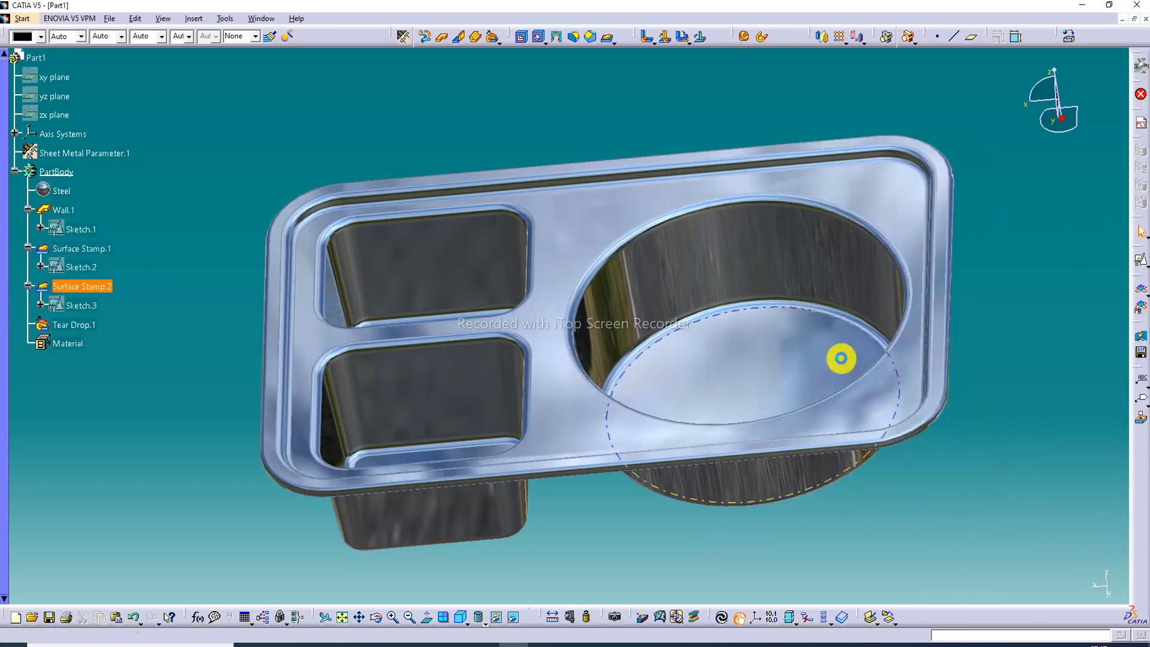
Examine the finished steel plate from above, from the side and from below.
middle_drag(726, 303, 664, 368)
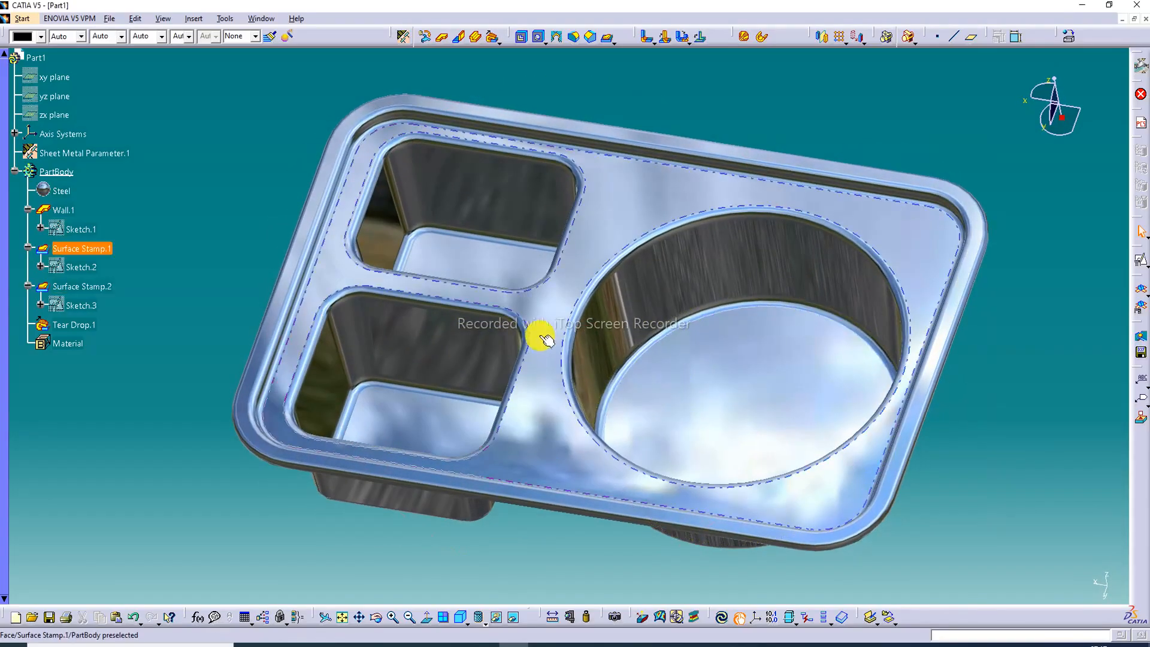
middle_drag(541, 334, 623, 172)
middle_drag(685, 273, 741, 376)
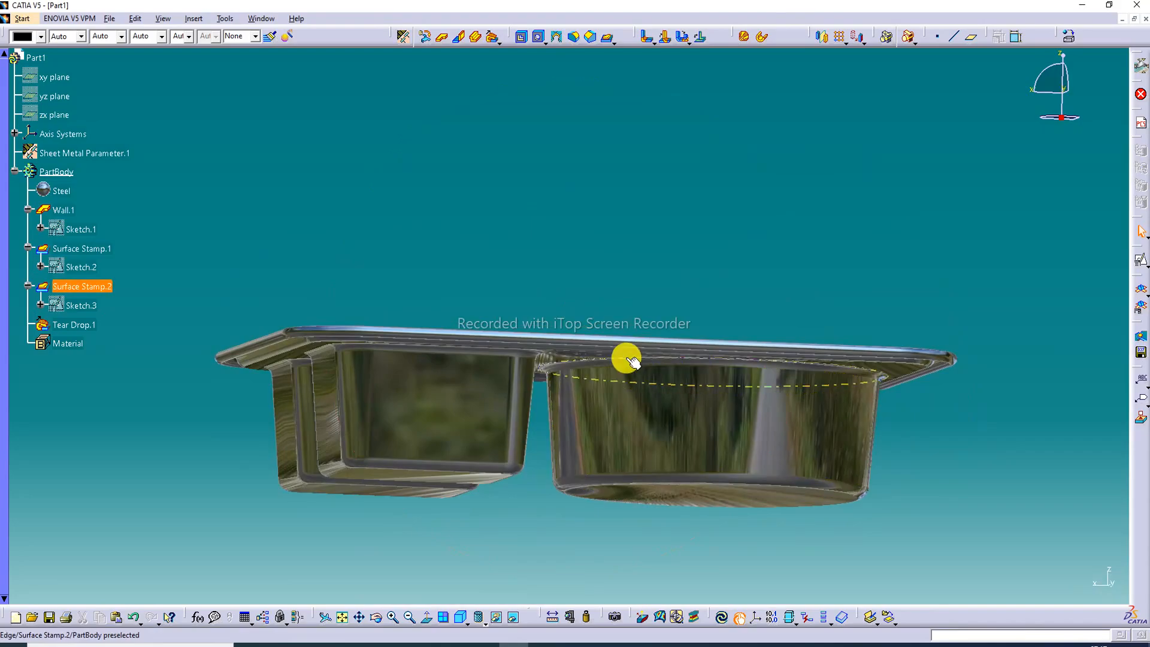
middle_drag(601, 356, 428, 398)
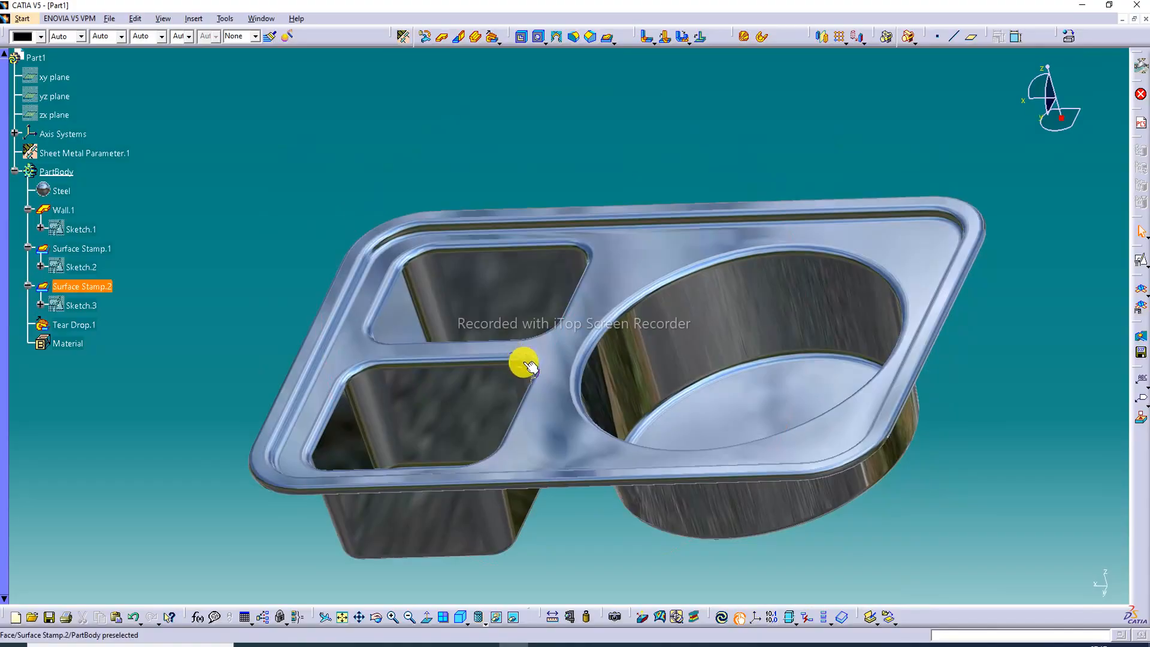
middle_drag(595, 362, 616, 418)
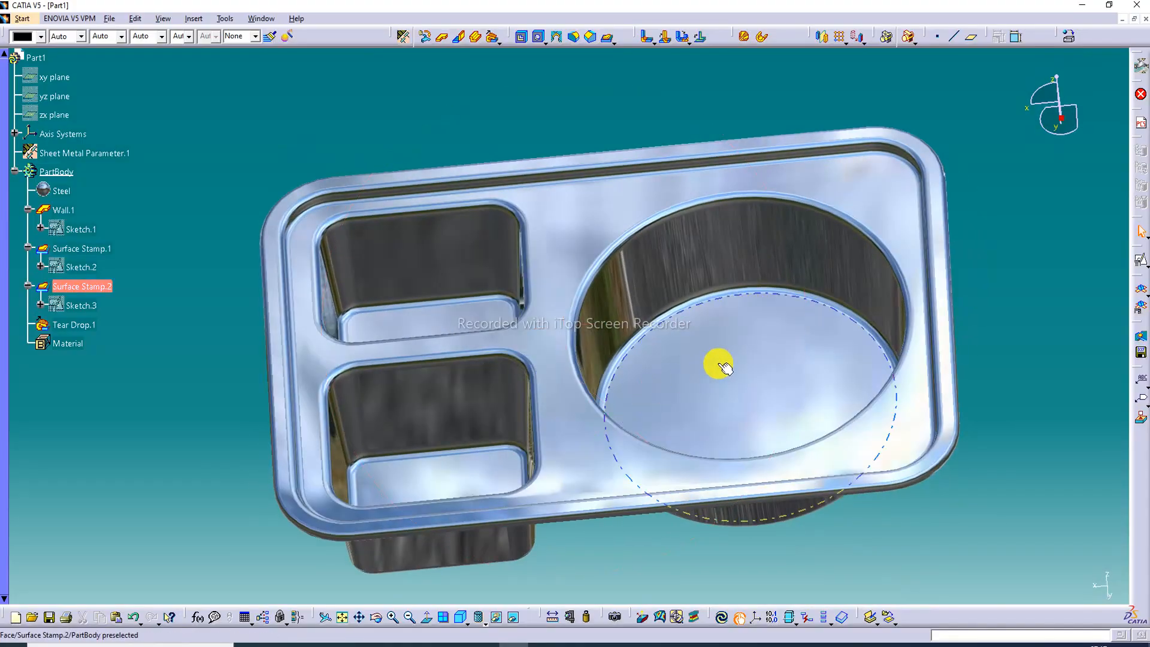
mouse_move(728, 367)
middle_down()
mouse_move(721, 358)
mouse_move(721, 387)
mouse_move(707, 343)
mouse_move(707, 362)
middle_up()
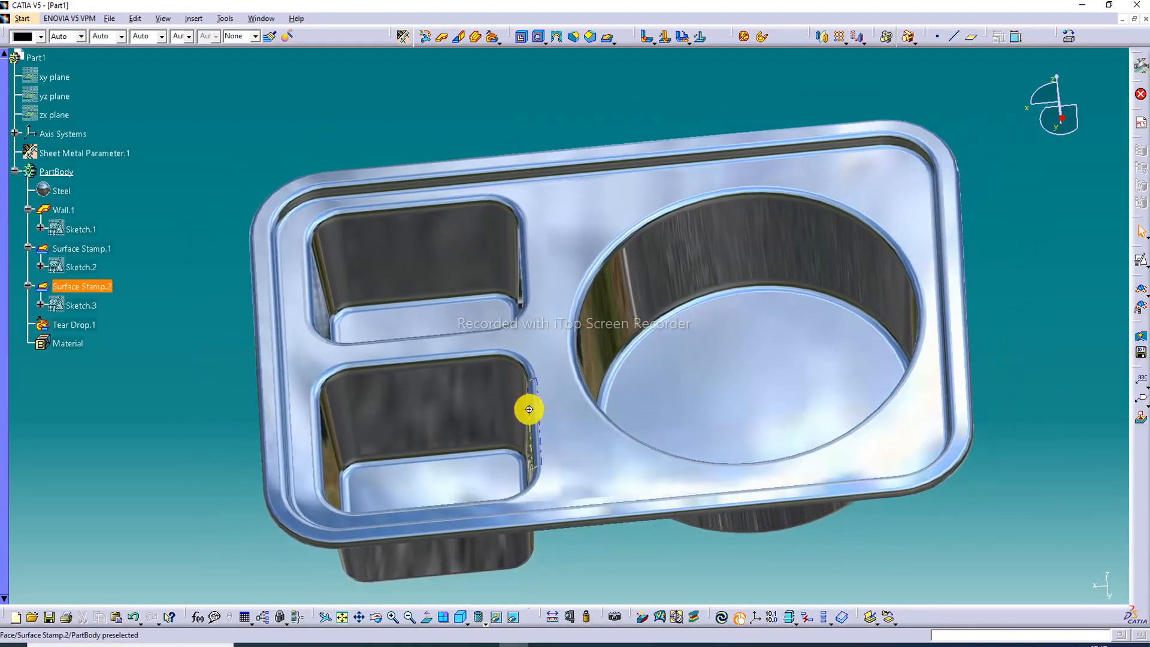
middle_drag(529, 408, 524, 390)
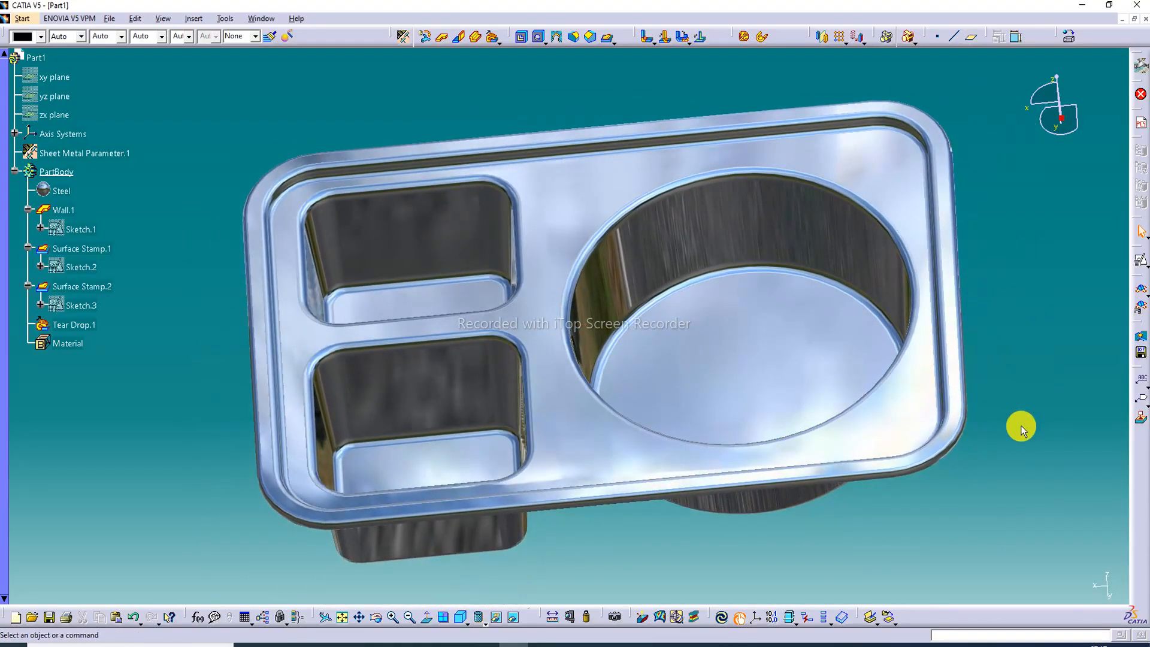